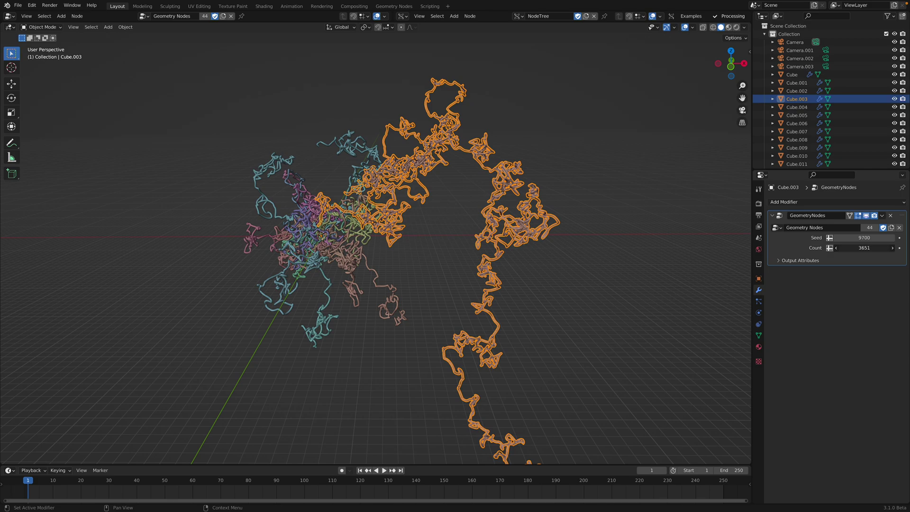
Try different Seed and Count values on Cube.003's Geometry Nodes modifier, including seed 10000 and count 3969, and inspect the generated walk.
mouse_move(864, 248)
mouse_down()
mouse_move(838, 248)
mouse_move(870, 248)
mouse_up()
middle_drag(603, 253, 686, 253)
drag(862, 238, 878, 238)
middle_drag(535, 220, 448, 221)
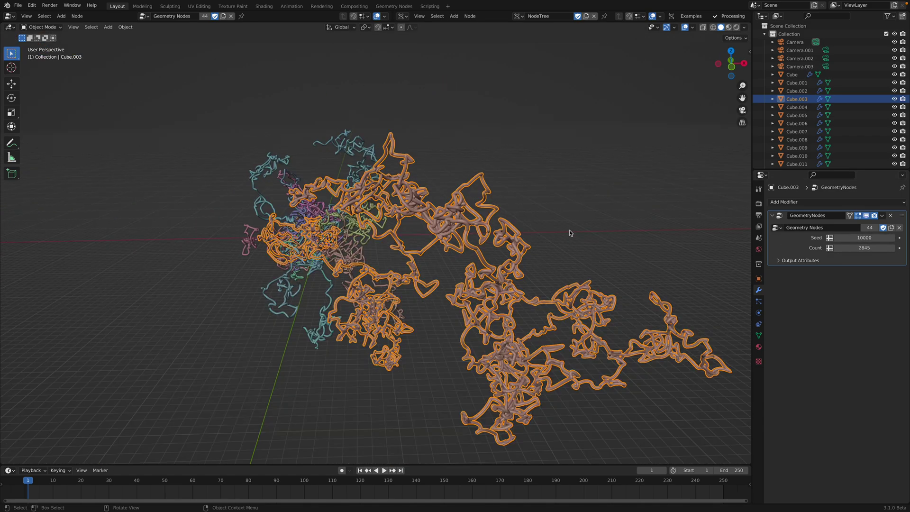
scroll(572, 231, down, 4)
drag(845, 248, 866, 247)
middle_drag(615, 295, 423, 296)
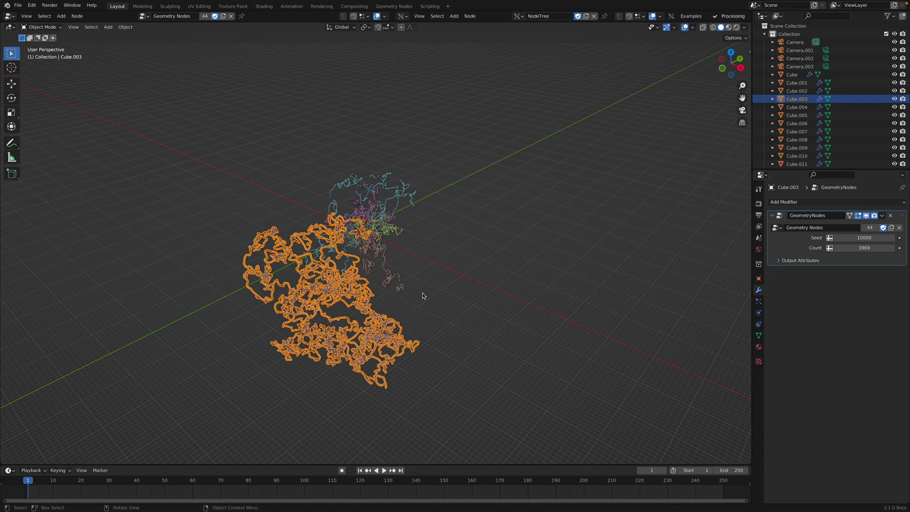
drag(844, 238, 830, 238)
middle_drag(443, 220, 372, 219)
Start a new file with the default cube scene, without saving the current scene.
click(18, 6)
mouse_move(26, 13)
click(106, 16)
click(429, 272)
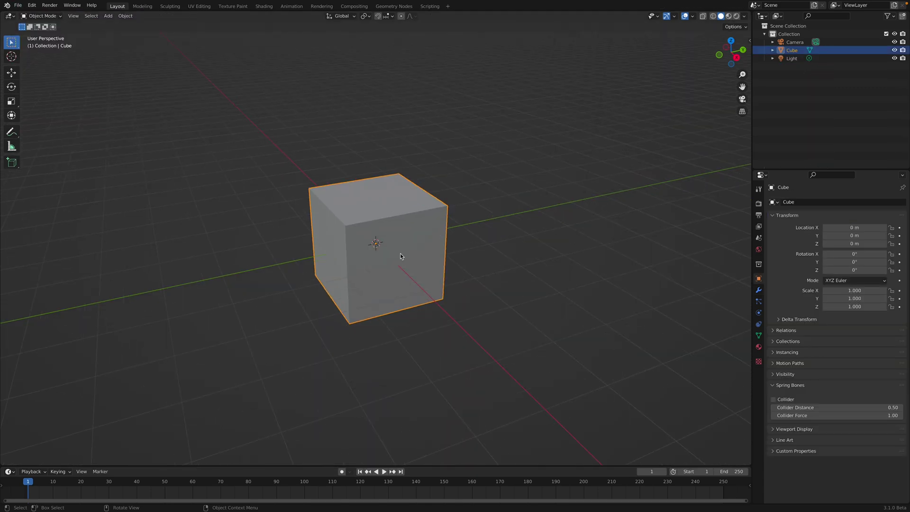
Split the 3D viewport horizontally, turn the upper area into a Geometry Node Editor, and create a new node tree on the cube.
scroll(394, 249, down, 2)
drag(750, 15, 747, 241)
click(9, 18)
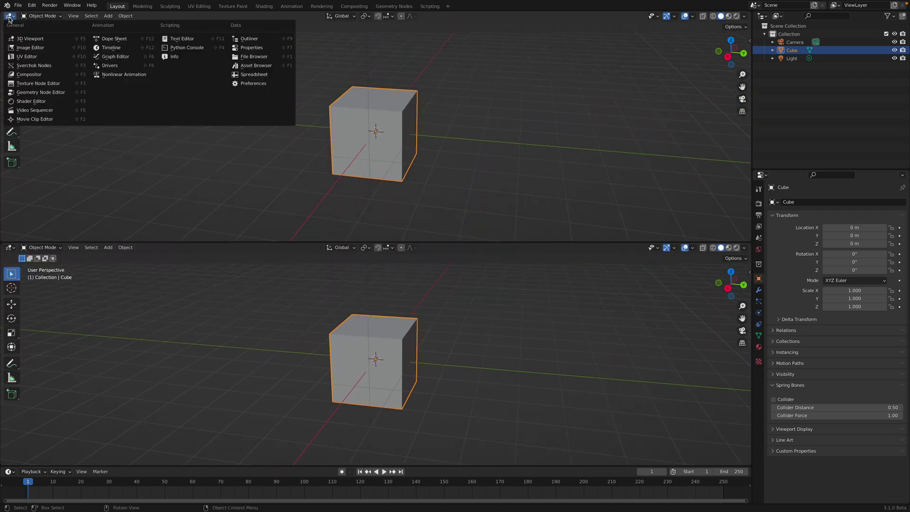
click(27, 84)
click(363, 17)
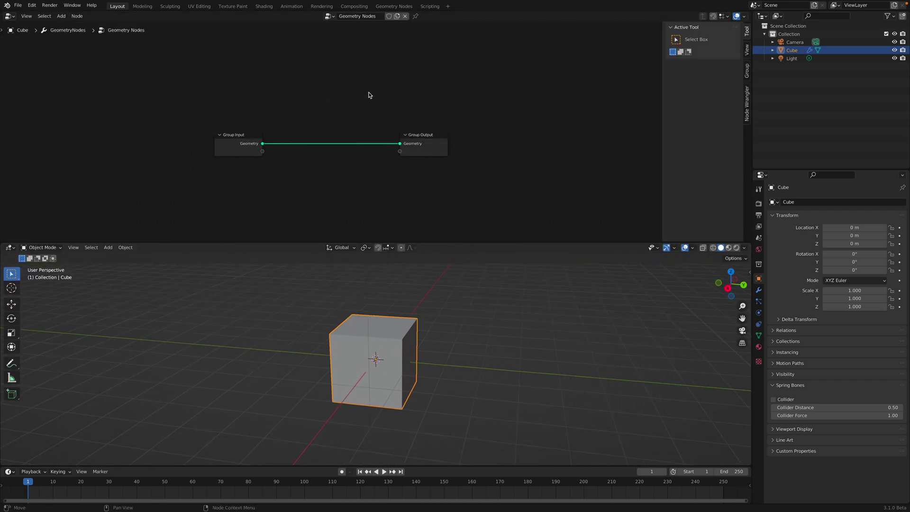
Add a Random Value node near the Group Input and set its data type to Vector.
key(shift+a)
click(251, 68)
text(rando)
key(Return)
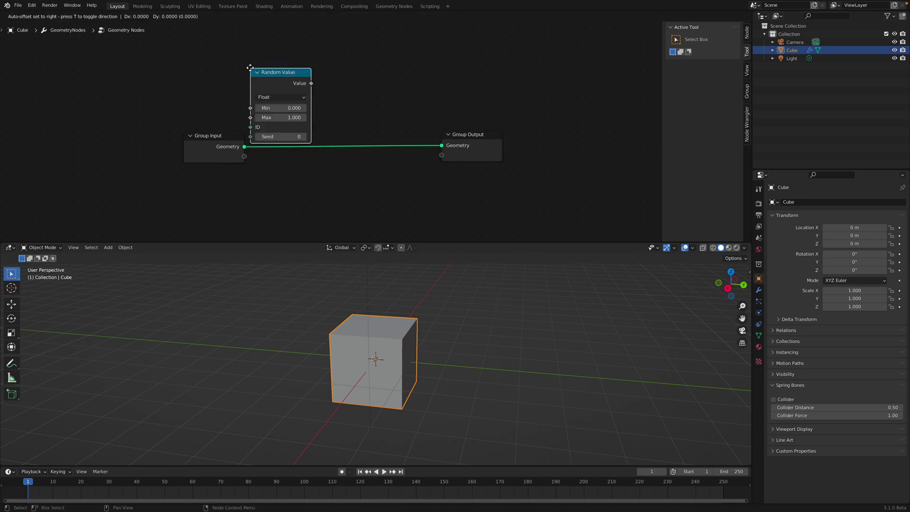
click(270, 54)
click(307, 82)
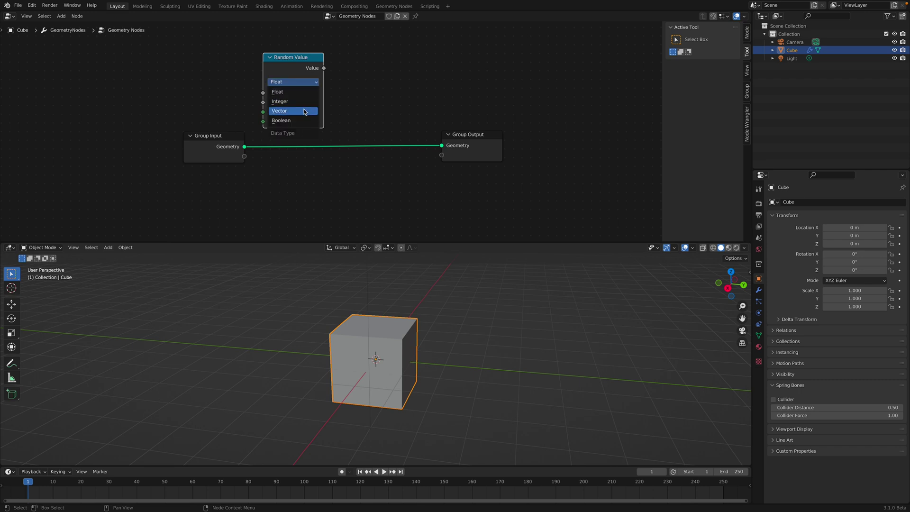
click(284, 111)
Set all three minimum components of the Random Value node to -1.
drag(305, 69, 295, 121)
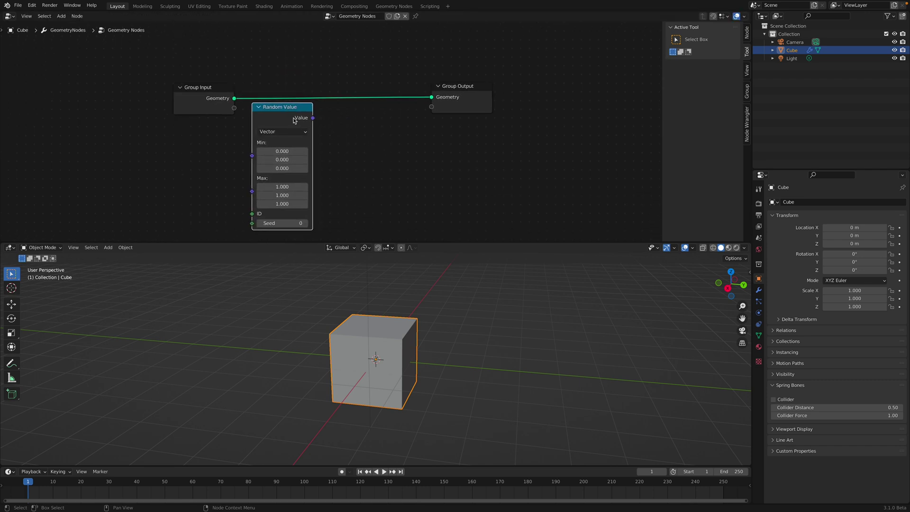
double_click(292, 152)
text(-1)
key(Return)
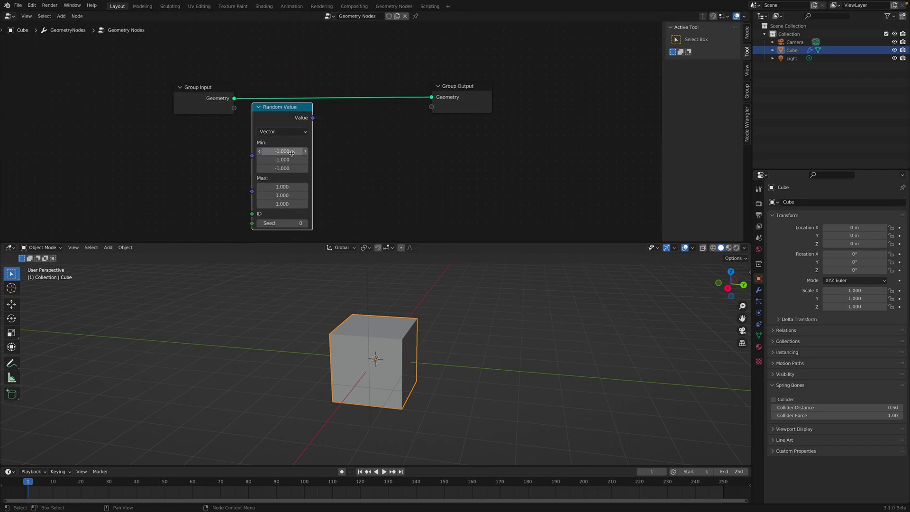
Move the Group Output farther from the Group Input and add a Curve Line node above the existing link.
scroll(338, 137, down, 1)
middle_drag(326, 133, 311, 130)
drag(285, 112, 277, 122)
drag(435, 90, 496, 79)
middle_drag(391, 100, 384, 143)
key(shift+a)
click(322, 109)
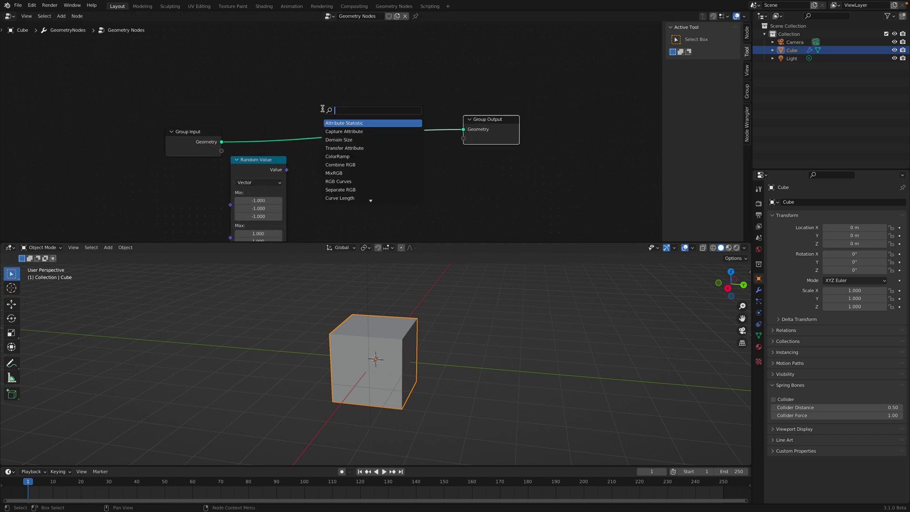
text(line)
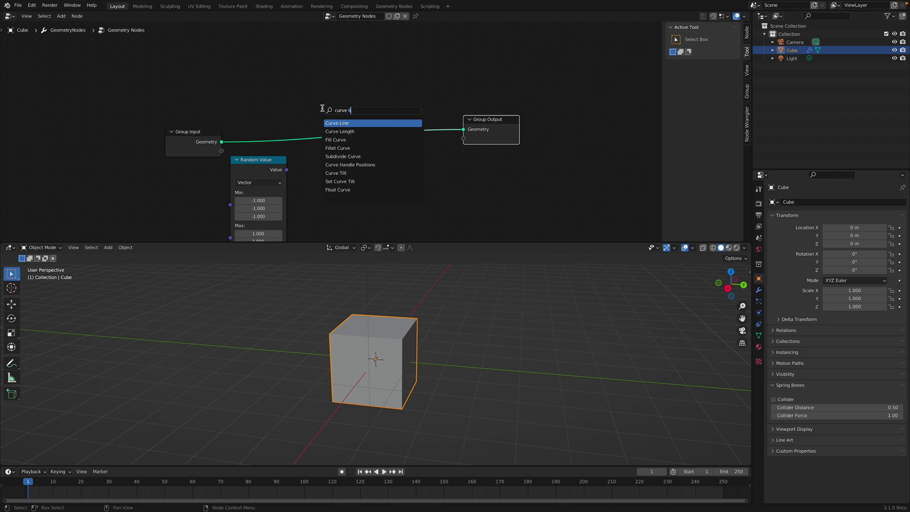
key(Return)
click(309, 33)
middle_drag(367, 188, 342, 126)
scroll(341, 126, down, 5)
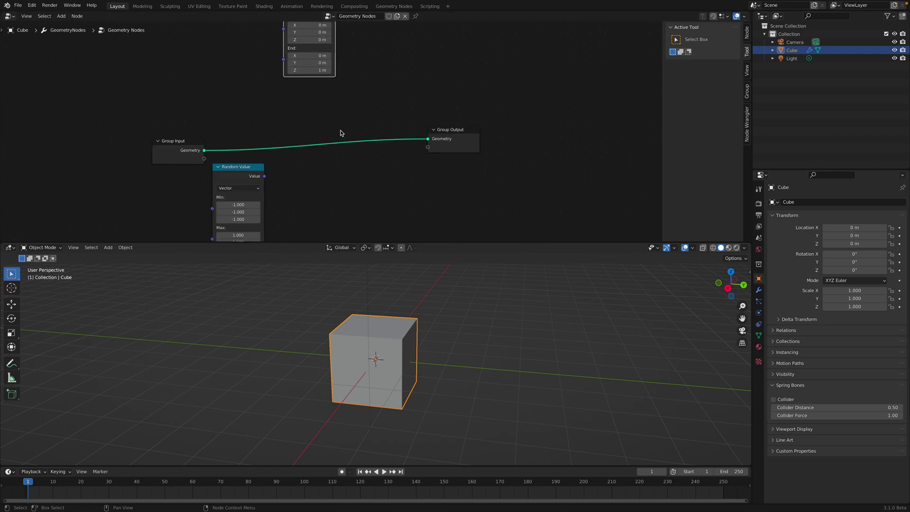
Add a Mesh Line node and connect its Mesh output to the Group Output's Geometry input.
middle_drag(350, 160, 347, 163)
key(shift+a)
text(mesh)
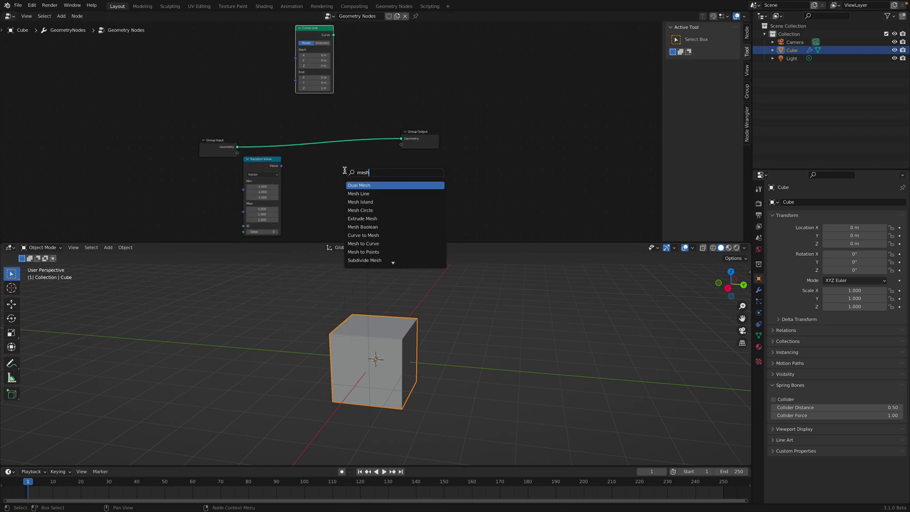
key(Down)
key(Return)
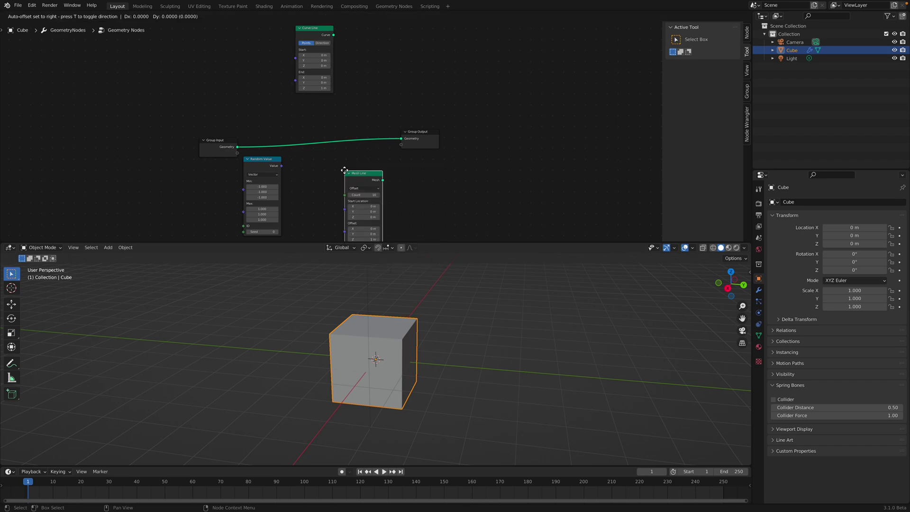
click(310, 158)
drag(412, 141, 427, 144)
drag(347, 158, 418, 145)
Save the file as randomwalk_001.blend.
scroll(386, 148, up, 1)
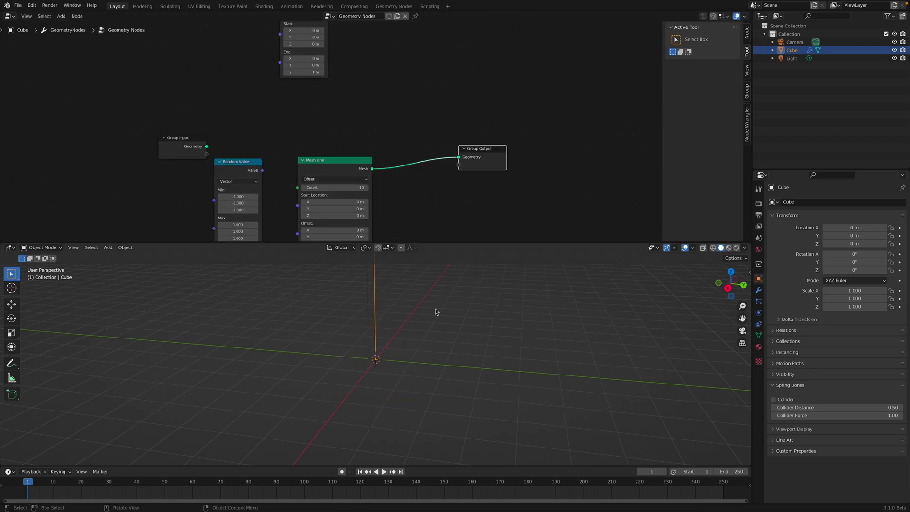
key(ctrl+s)
click(272, 475)
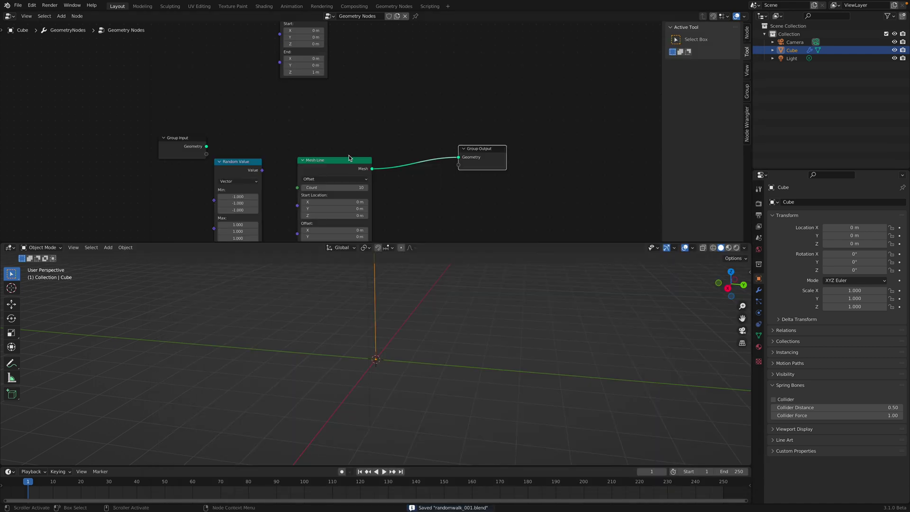
click(722, 474)
Enlarge the node editor and arrange the nodes with Mesh Line above Random Value and Curve Line, and Group Output beyond them.
drag(417, 243, 415, 323)
middle_drag(344, 225, 327, 202)
drag(316, 177, 295, 124)
drag(470, 175, 475, 217)
middle_drag(298, 58, 293, 74)
drag(288, 41, 313, 250)
middle_drag(313, 251, 306, 209)
drag(218, 158, 223, 178)
drag(287, 111, 283, 97)
middle_drag(367, 132, 343, 115)
drag(430, 323, 429, 272)
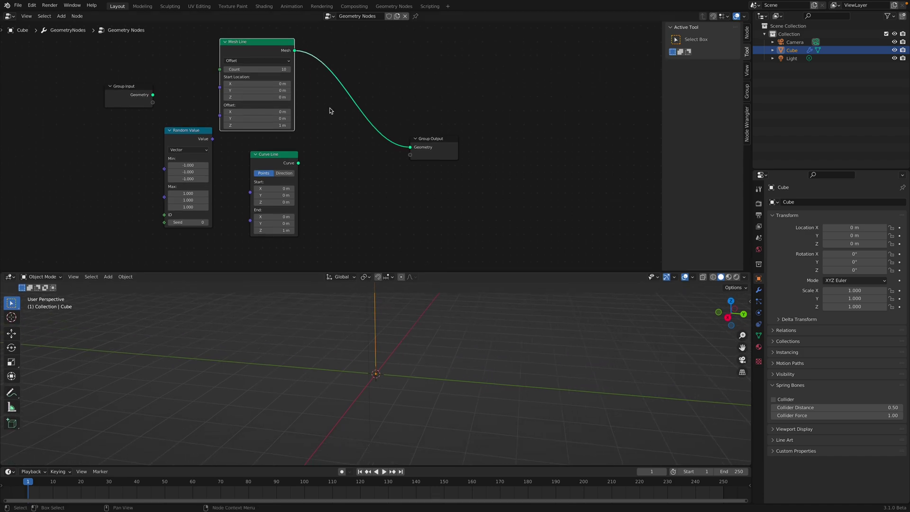
middle_drag(298, 75, 282, 123)
scroll(246, 120, up, 2)
middle_drag(432, 344, 369, 407)
scroll(408, 350, down, 3)
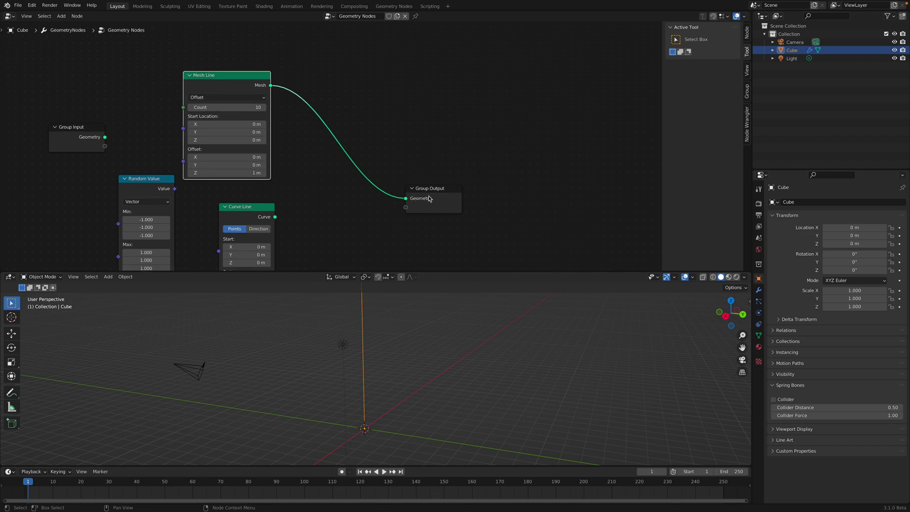
Insert a Set Position node on the link between Mesh Line and Group Output, spacing the neighbouring nodes apart.
drag(428, 196, 445, 188)
middle_drag(393, 162, 402, 143)
key(shift+a)
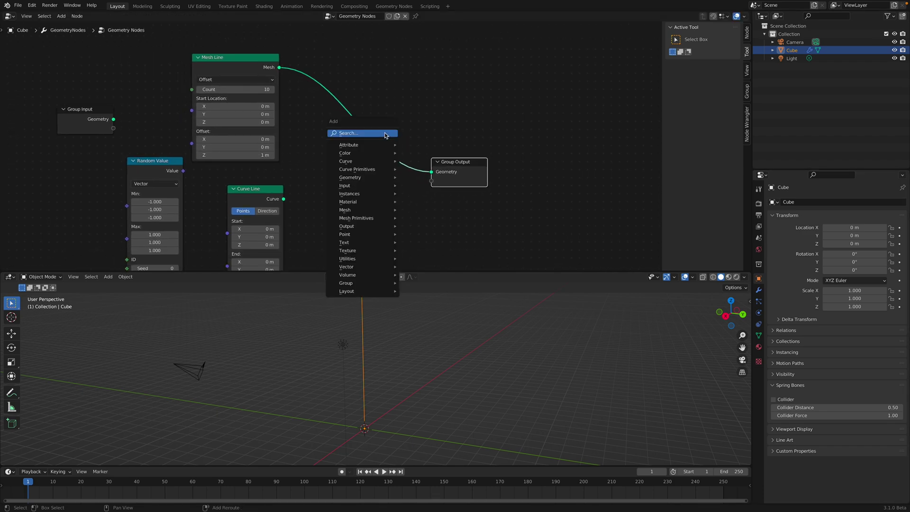
click(384, 137)
text(set)
click(398, 155)
click(351, 127)
drag(243, 60, 255, 58)
click(467, 165)
drag(467, 165, 484, 166)
drag(373, 120, 384, 112)
Connect the Random Value output to the Set Position node's Position input and inspect the scattered line.
scroll(439, 330, down, 2)
shift+middle_drag(439, 331, 439, 335)
scroll(340, 205, up, 2)
middle_drag(340, 206, 363, 178)
scroll(264, 170, down, 1)
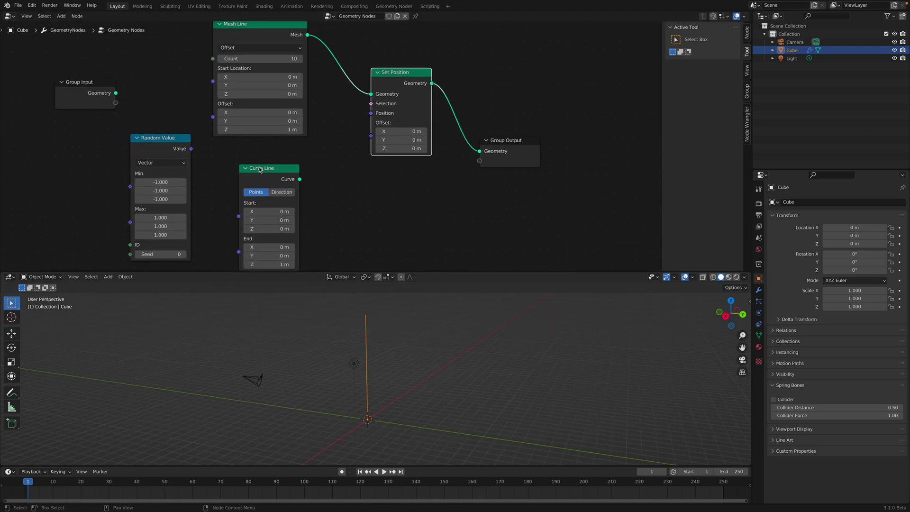
drag(192, 151, 211, 137)
drag(368, 116, 371, 113)
middle_drag(417, 366, 437, 375)
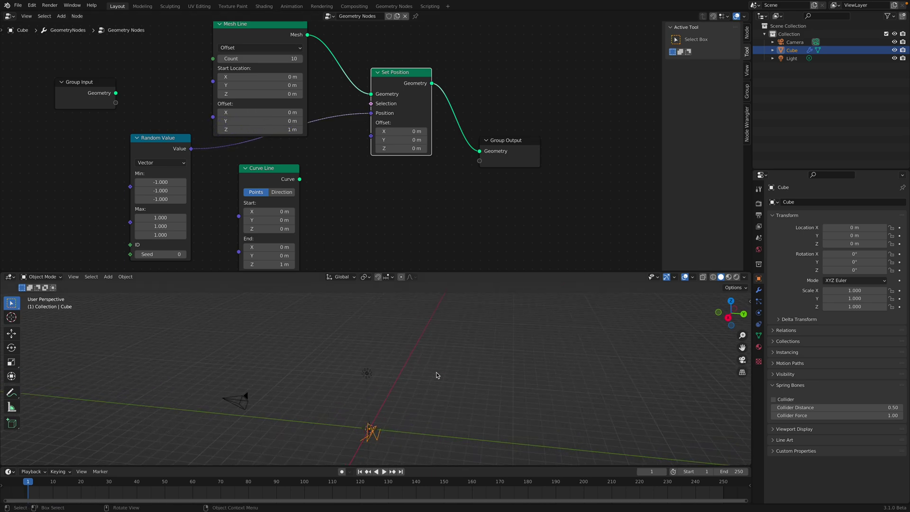
middle_drag(365, 230, 363, 209)
mouse_move(420, 368)
middle_down()
mouse_move(402, 351)
mouse_move(401, 382)
mouse_move(408, 319)
mouse_move(397, 375)
mouse_move(411, 381)
middle_up()
scroll(382, 359, up, 4)
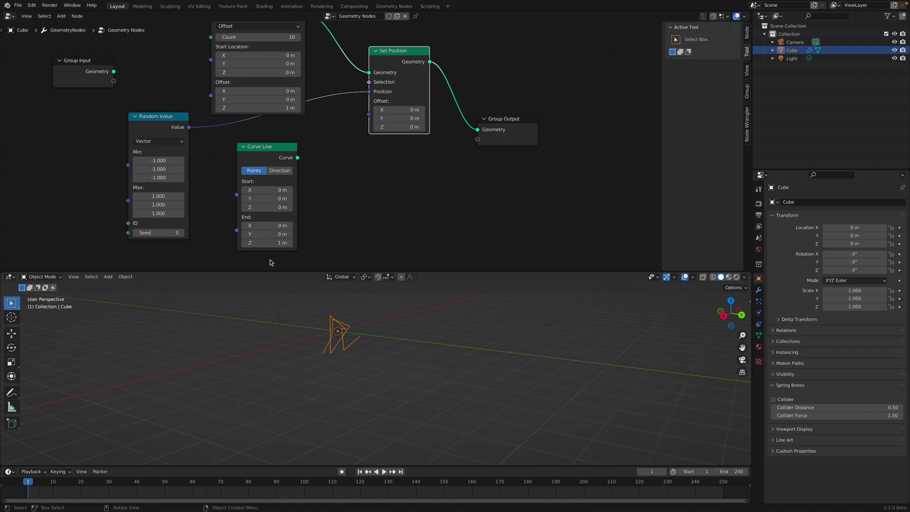
Set the Random Value seed to 26 and the Mesh Line count to 428.
drag(177, 233, 229, 232)
middle_drag(289, 152, 290, 180)
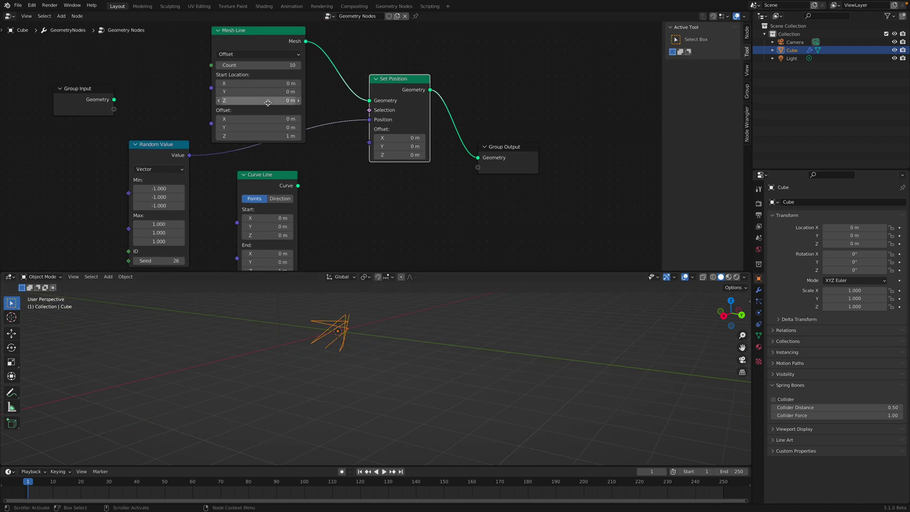
drag(265, 65, 398, 65)
mouse_move(368, 374)
middle_down()
mouse_move(364, 367)
mouse_move(383, 370)
middle_up()
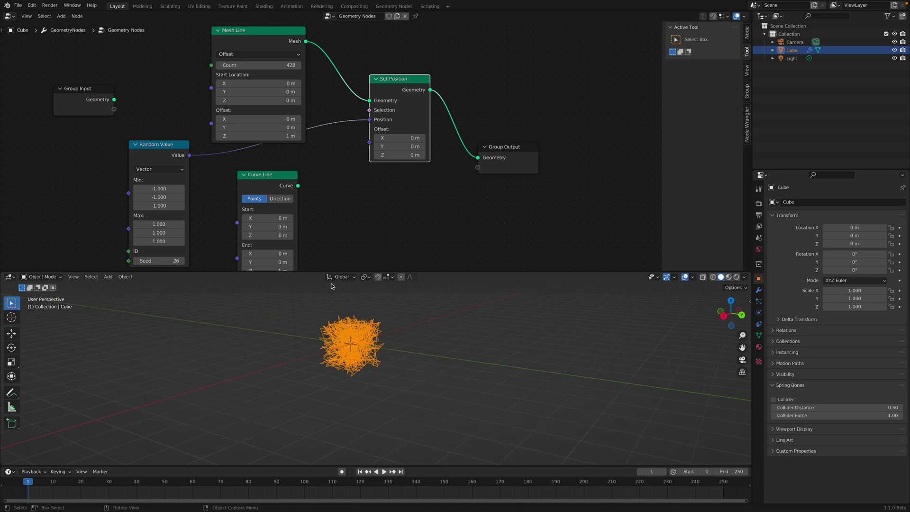
click(74, 276)
click(104, 322)
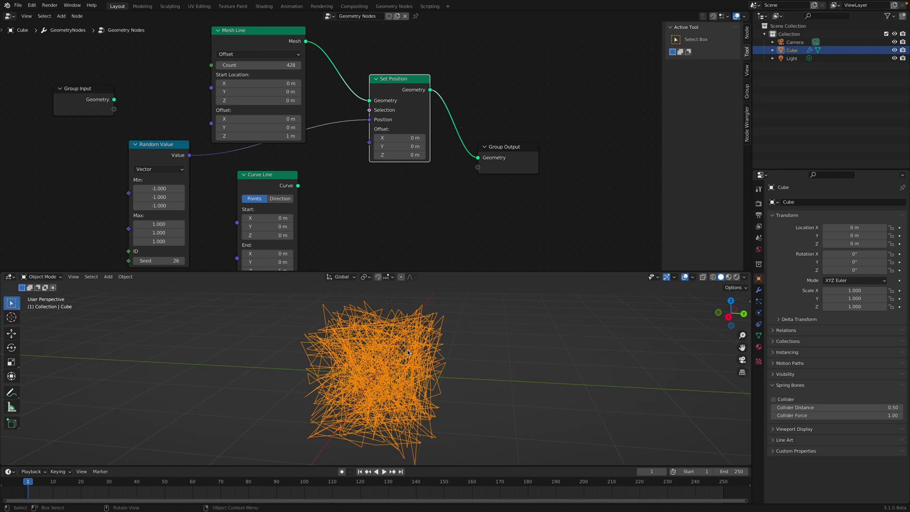
key(Home)
middle_drag(324, 275, 315, 269)
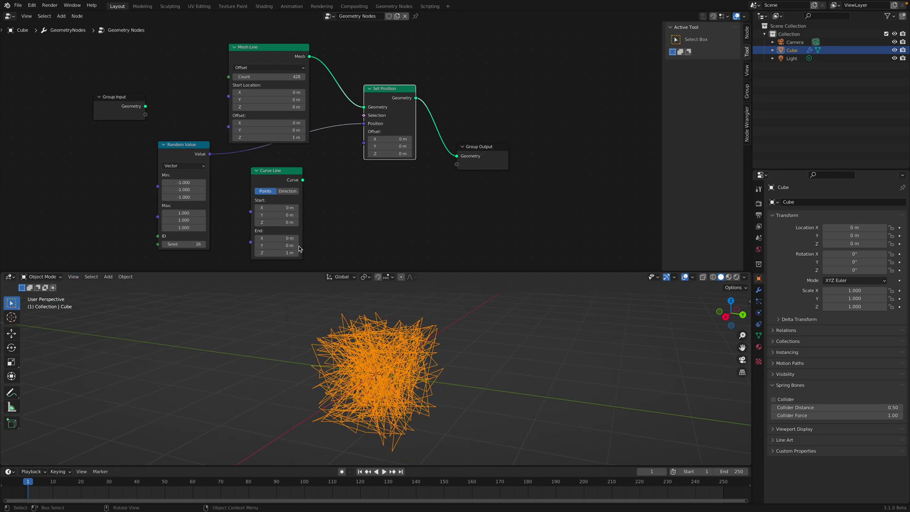
Reposition the Random Value and Mesh Line nodes to free space before the Set Position node.
drag(185, 152, 210, 171)
drag(253, 57, 218, 58)
middle_drag(362, 156, 340, 135)
scroll(353, 183, down, 1)
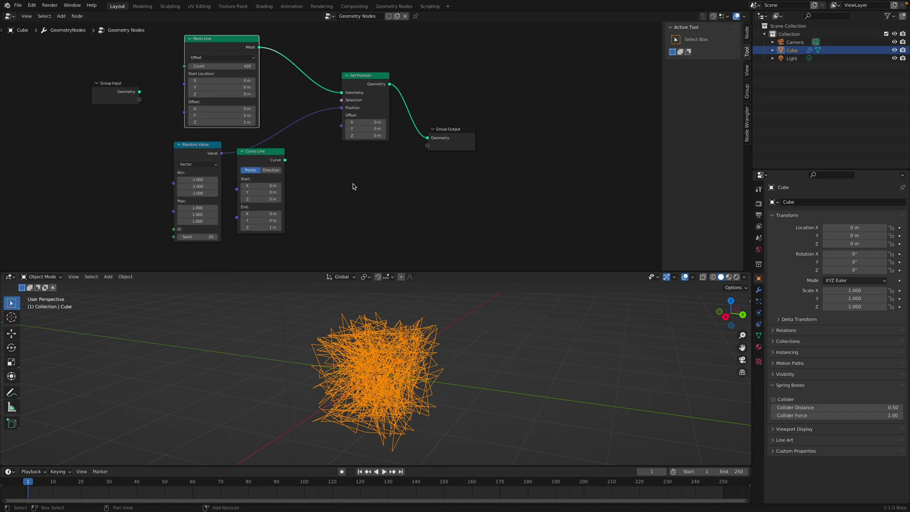
Add an Accumulate Field node beside Random Value, and move Curve Line, Set Position and Group Output aside to make room.
key(shift+a)
text(sacuu)
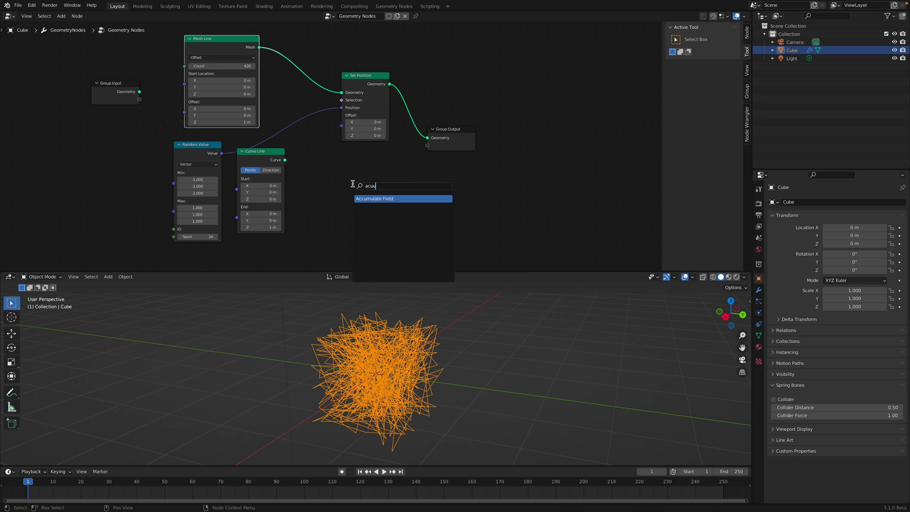
key(Return)
click(330, 167)
drag(285, 157, 504, 190)
drag(341, 169, 302, 164)
drag(365, 76, 378, 63)
drag(469, 129, 492, 115)
Set the Accumulate Field data type to Vector and connect the Random Value output to its Value input.
click(299, 199)
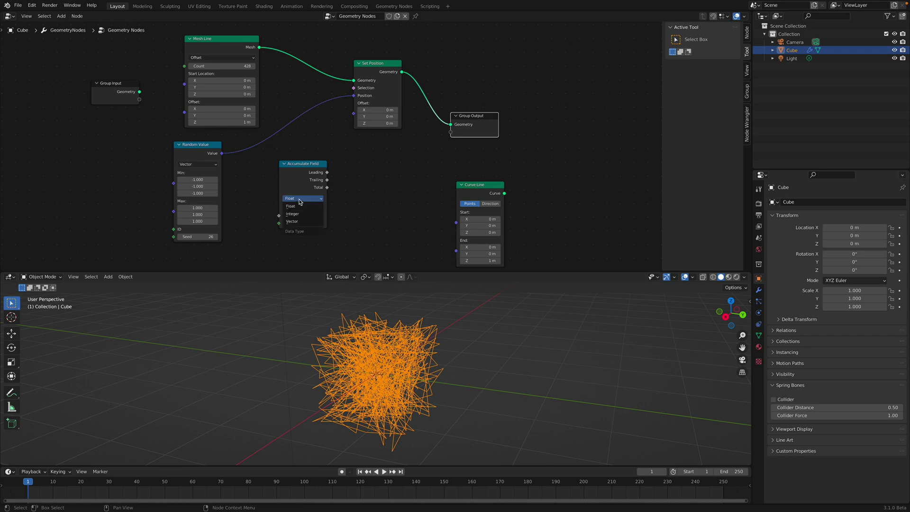
click(293, 222)
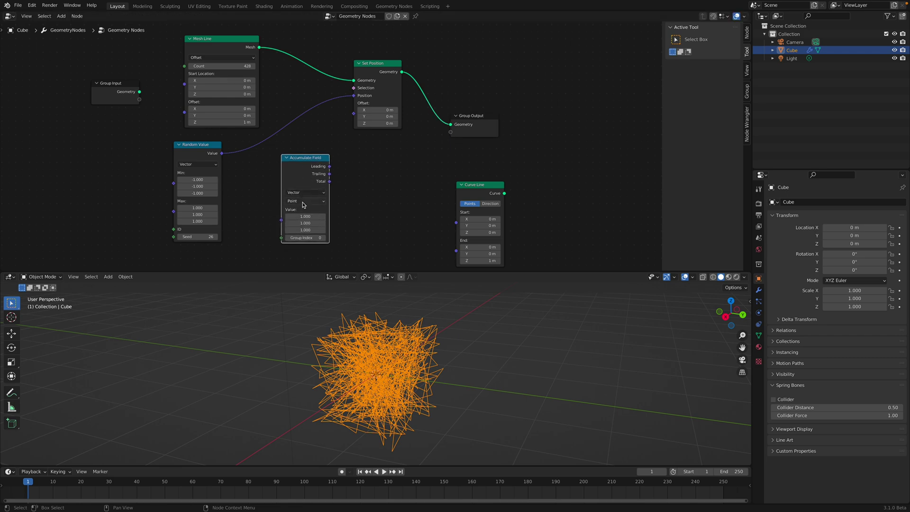
drag(222, 154, 254, 189)
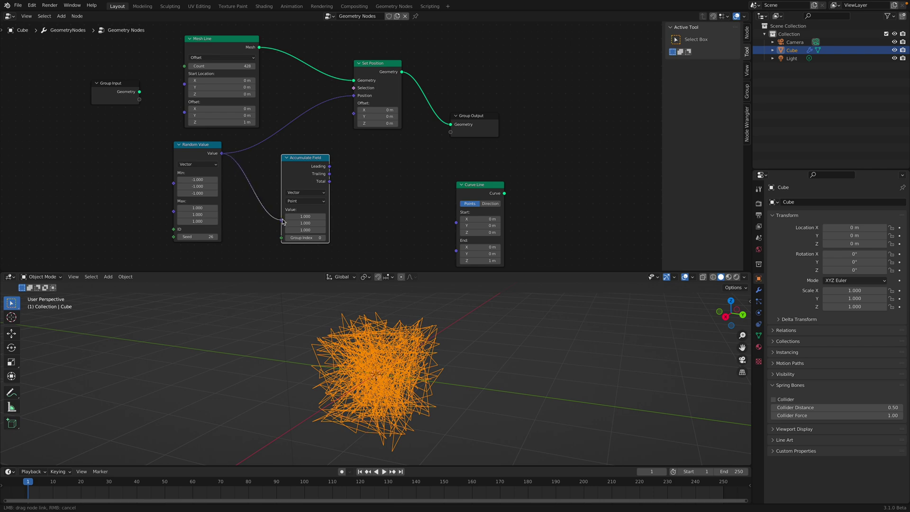
drag(283, 222, 283, 221)
drag(309, 171, 294, 174)
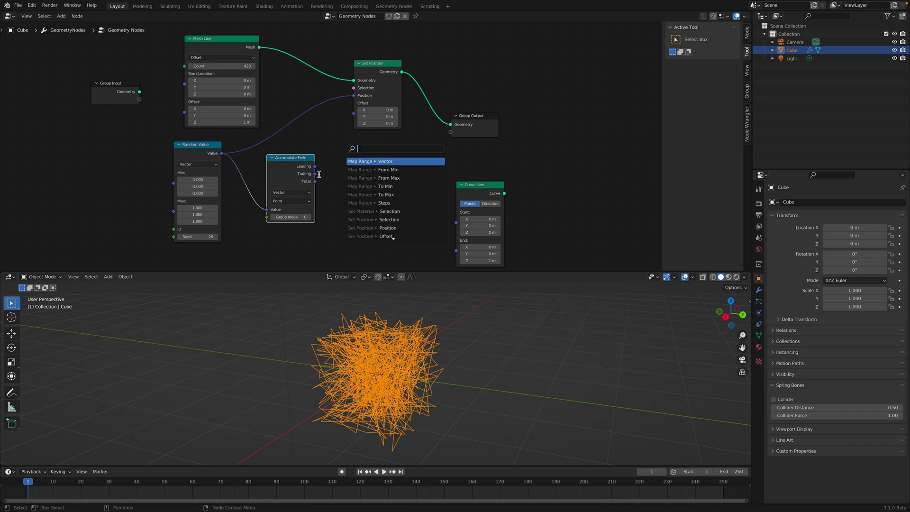
drag(315, 174, 310, 171)
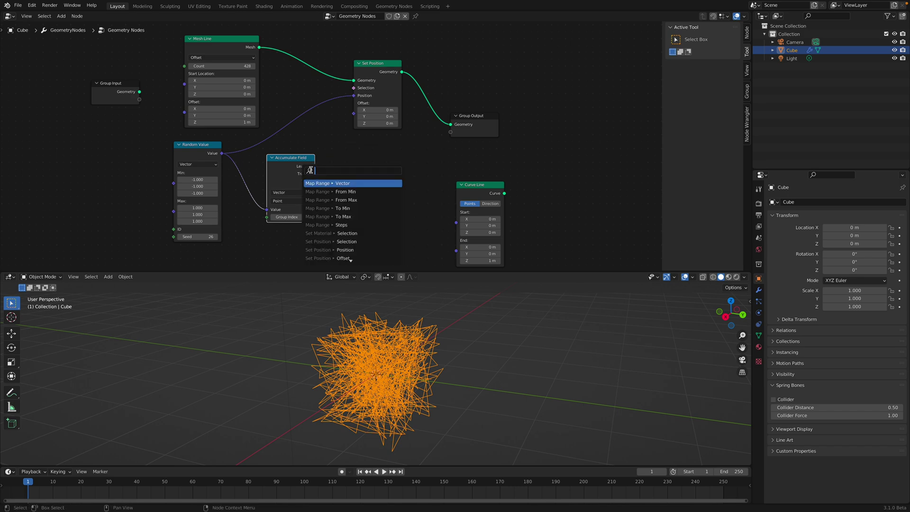
key(Escape)
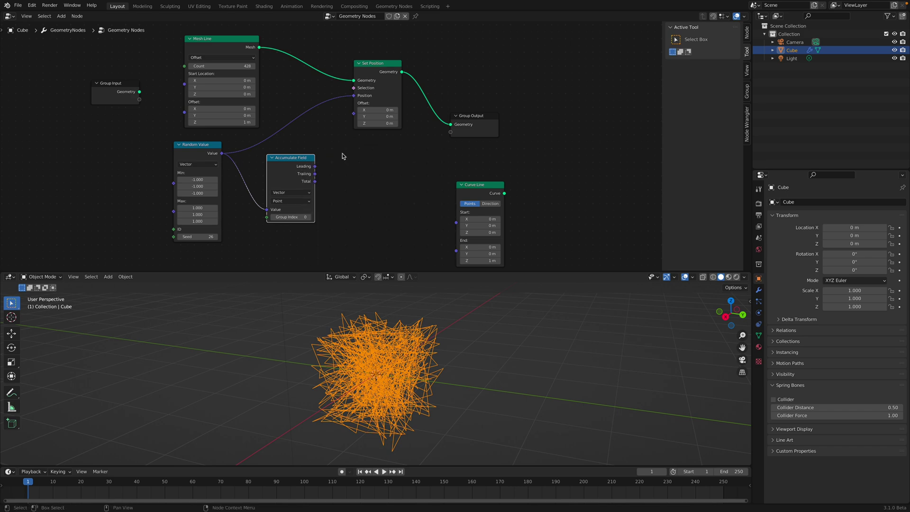
Move the Curve Line node clear of the other nodes and save the file.
drag(487, 185, 568, 160)
key(ctrl+s)
Add a Viewer node in the free space beside the Accumulate Field node.
key(shift+a)
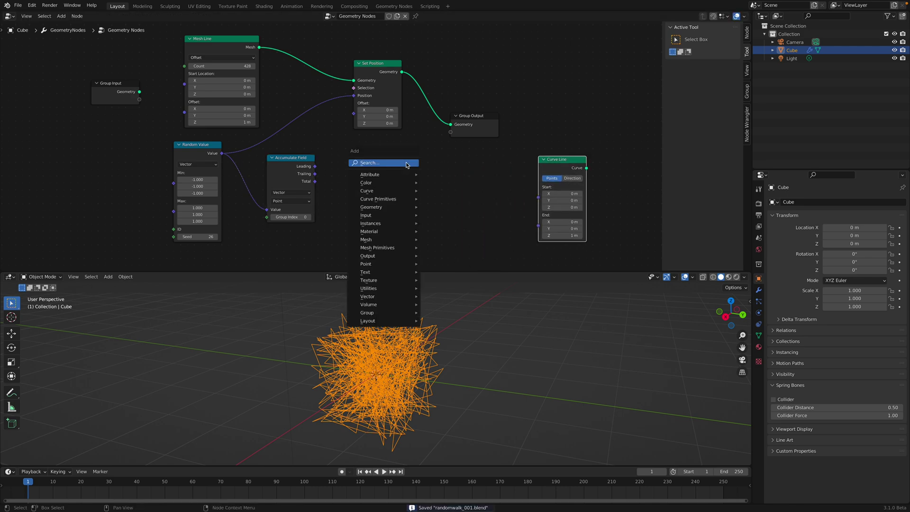
click(406, 162)
text(view)
key(Return)
click(364, 164)
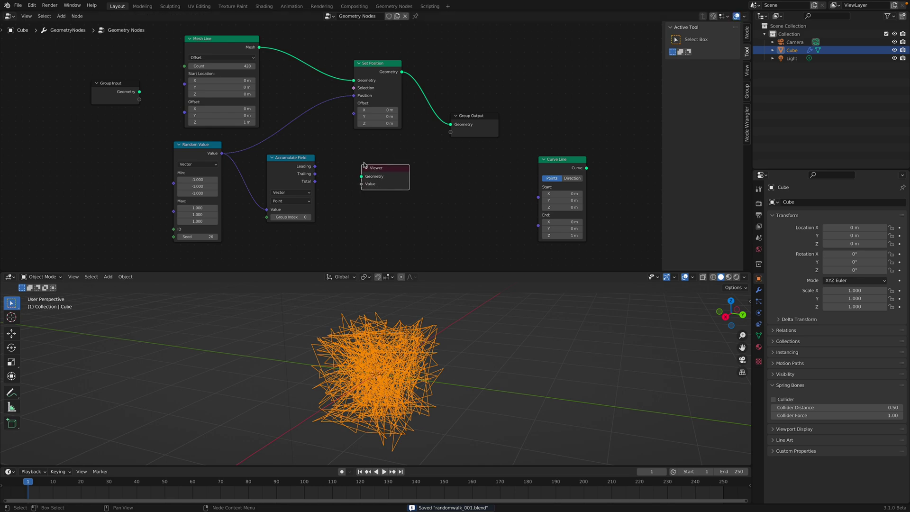
Split off a new area from the 3D viewport and show the Spreadsheet editor in it.
drag(747, 274, 538, 275)
click(547, 277)
click(777, 335)
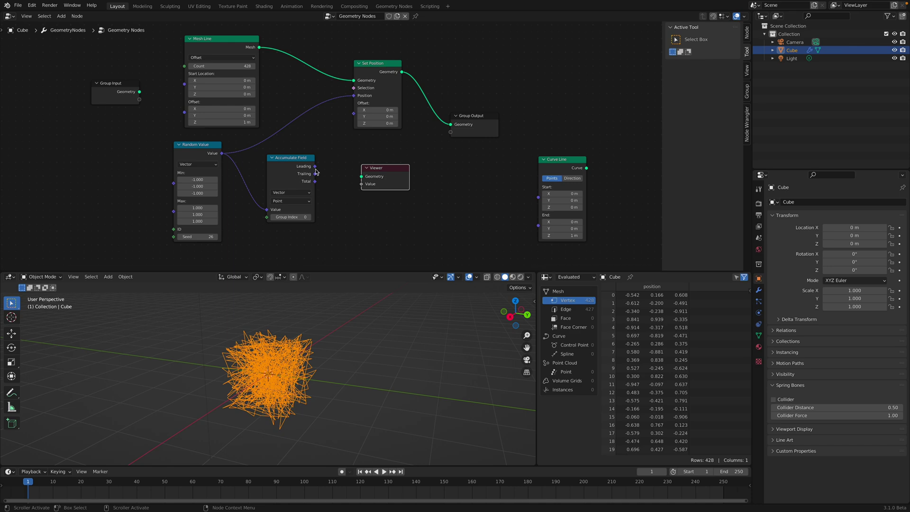
Connect the Mesh Line's Mesh output and the Accumulate Field's Leading output to the Viewer node's Geometry and Value inputs.
drag(302, 165, 304, 174)
drag(263, 49, 280, 69)
drag(348, 154, 362, 176)
drag(292, 168, 366, 152)
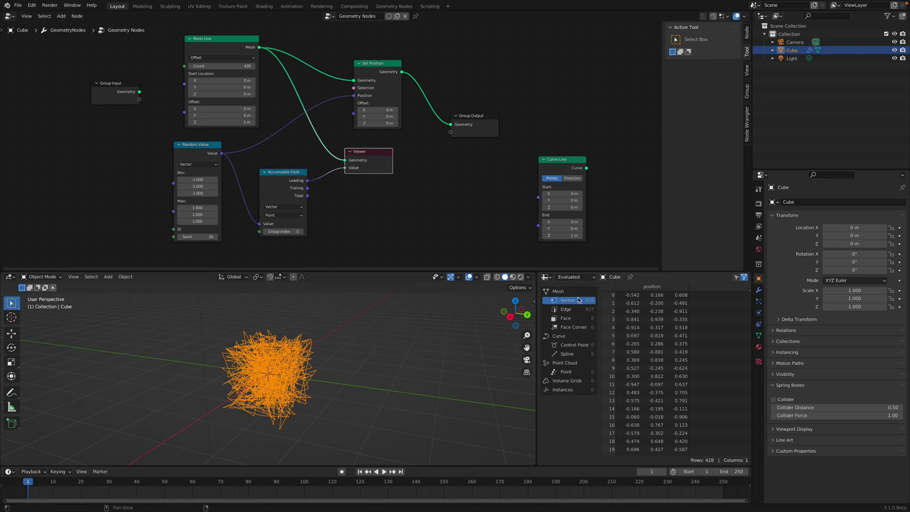
Examine the evaluated geometry in the spreadsheet across the mesh, curve and point cloud domains.
click(570, 326)
click(572, 311)
click(572, 301)
click(573, 311)
click(575, 319)
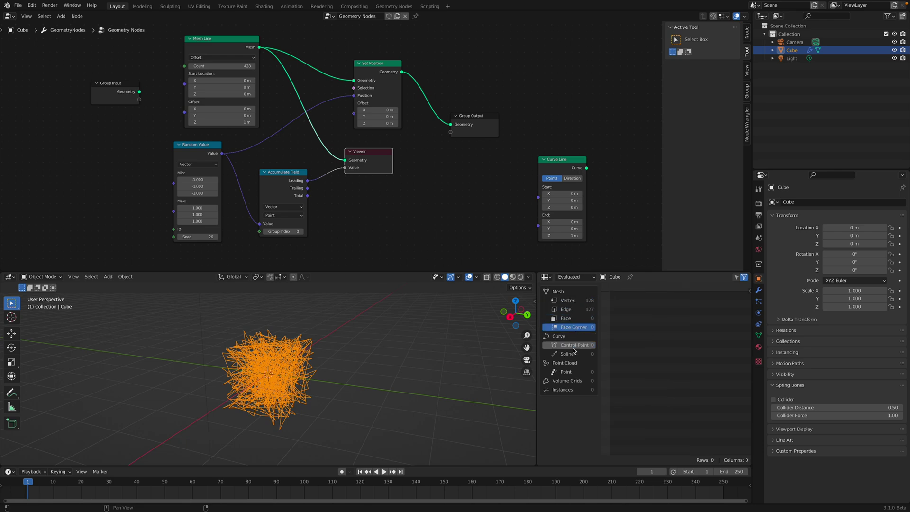
click(569, 372)
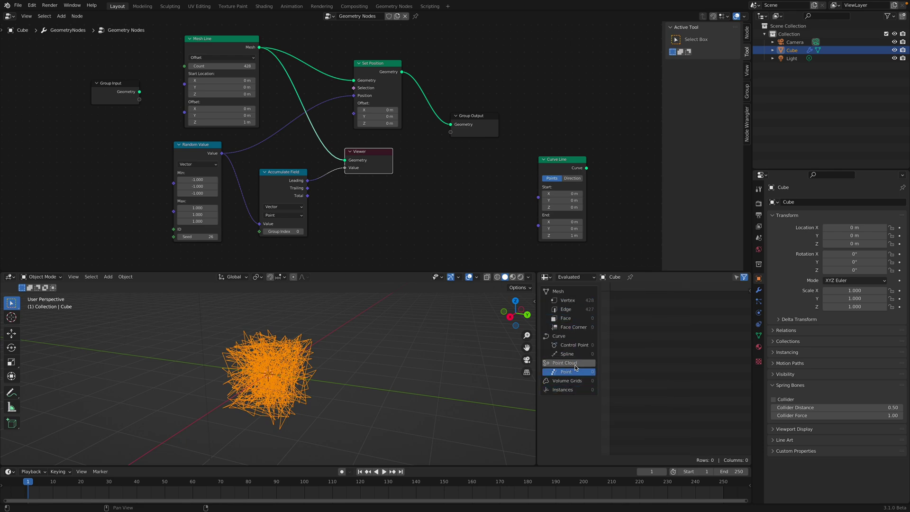
click(574, 345)
click(574, 328)
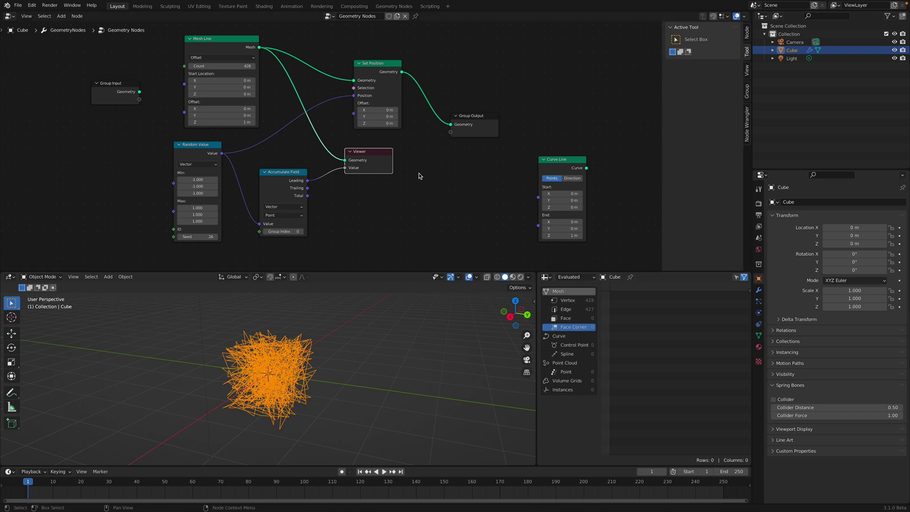
Feed the Set Position geometry into the Viewer node instead and examine its per-vertex values in the spreadsheet.
drag(375, 154, 393, 154)
drag(386, 64, 365, 160)
drag(380, 161, 406, 158)
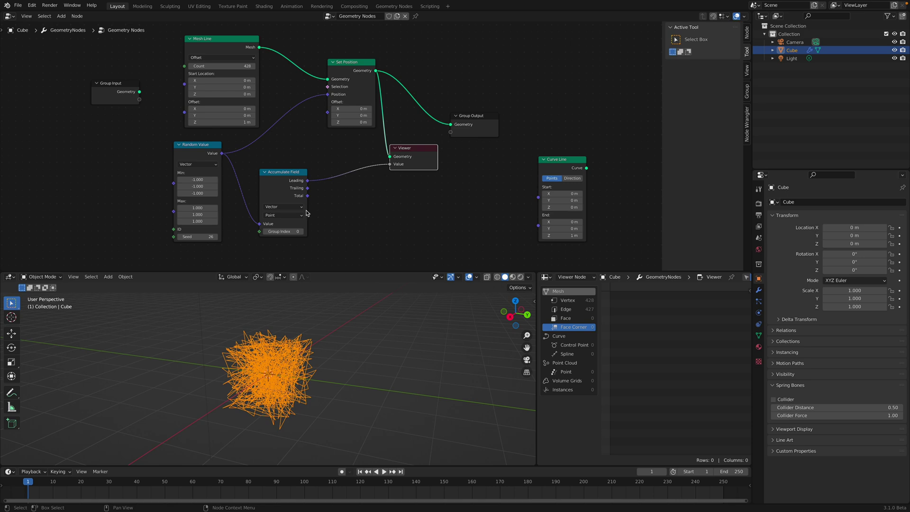
click(582, 302)
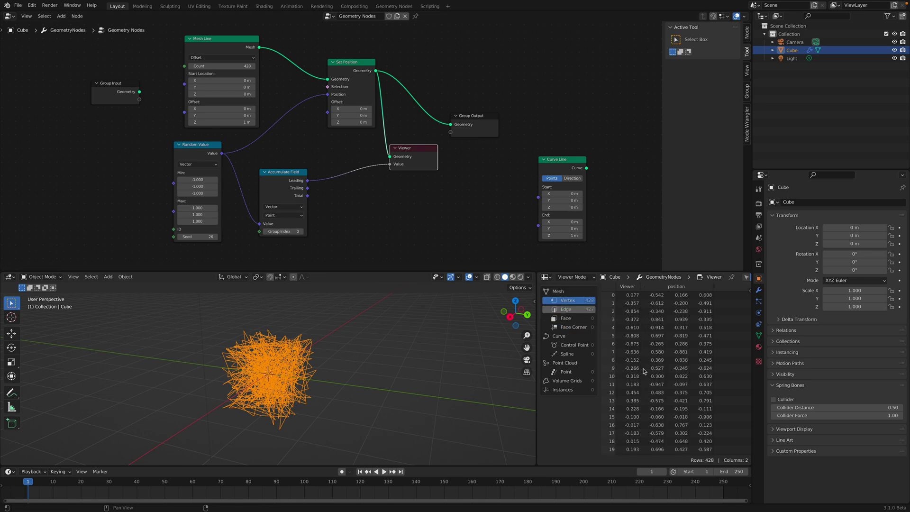
Switch the Viewer's Value to the Trailing output, detach and reconnect its Set Position geometry, and examine the vertex values.
drag(308, 188, 390, 165)
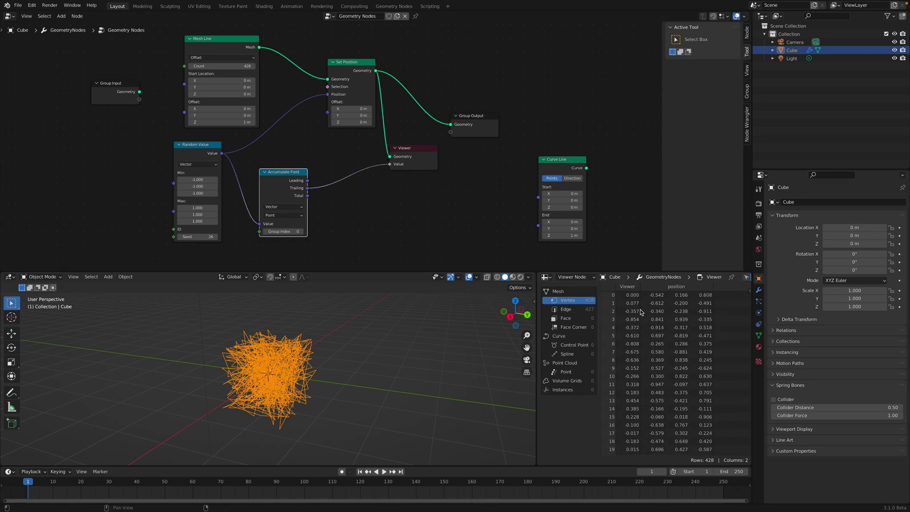
drag(390, 156, 400, 210)
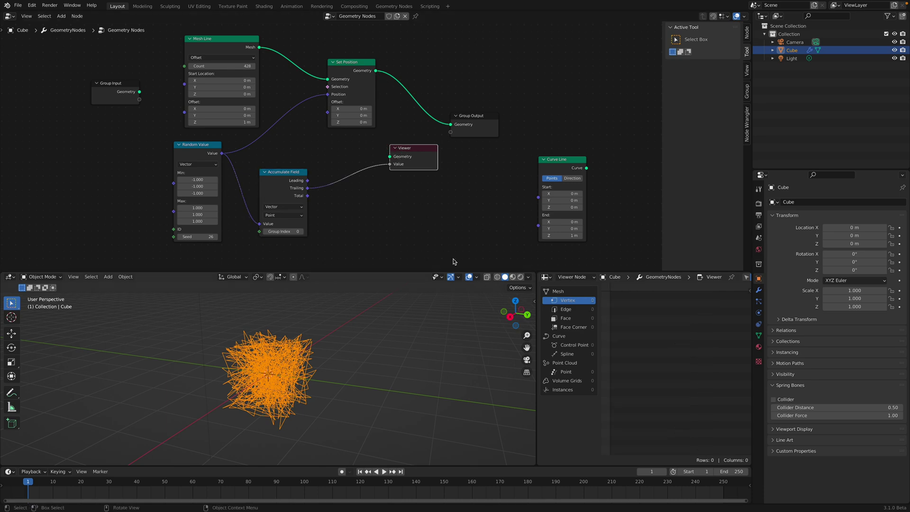
click(565, 318)
drag(413, 160, 409, 159)
drag(375, 71, 389, 97)
drag(388, 159, 387, 158)
click(577, 302)
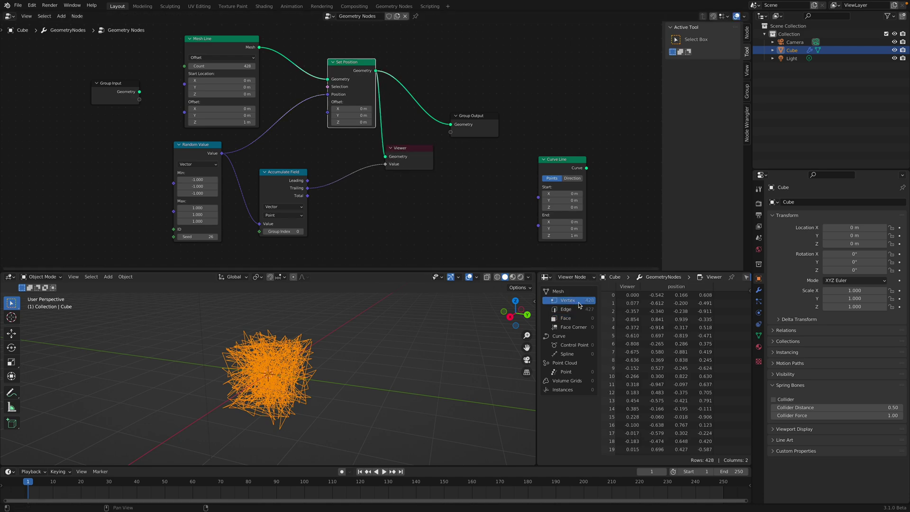
Delete the Viewer node and shift the Group Output and Set Position nodes slightly.
drag(411, 153, 421, 178)
key(x)
drag(468, 124, 455, 121)
drag(368, 67, 363, 68)
Connect the Accumulate Field's Leading output to the Position input of Set Position.
middle_drag(331, 354, 338, 357)
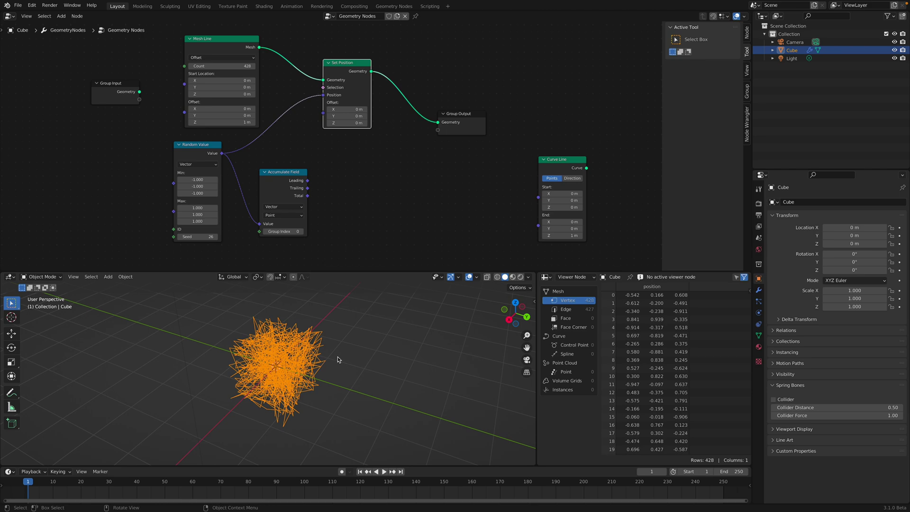
scroll(337, 357, up, 2)
drag(294, 180, 293, 175)
drag(306, 176, 323, 95)
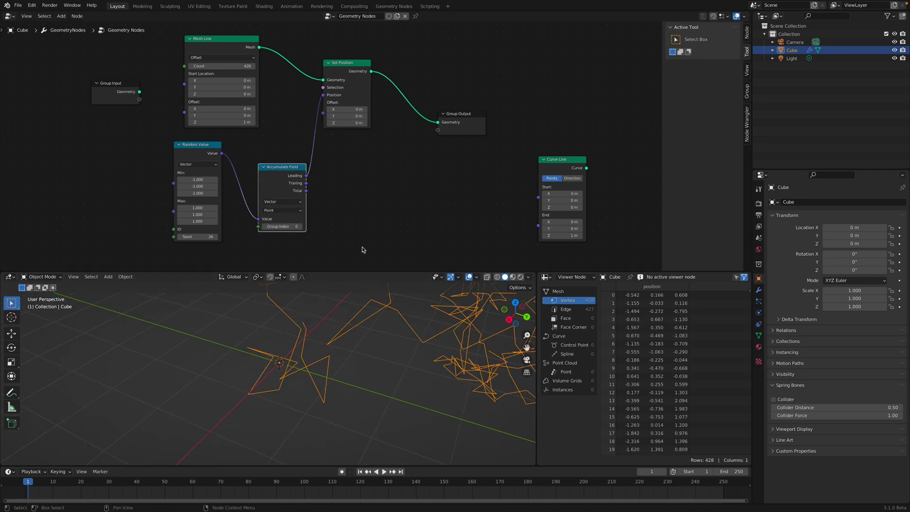
scroll(351, 365, down, 4)
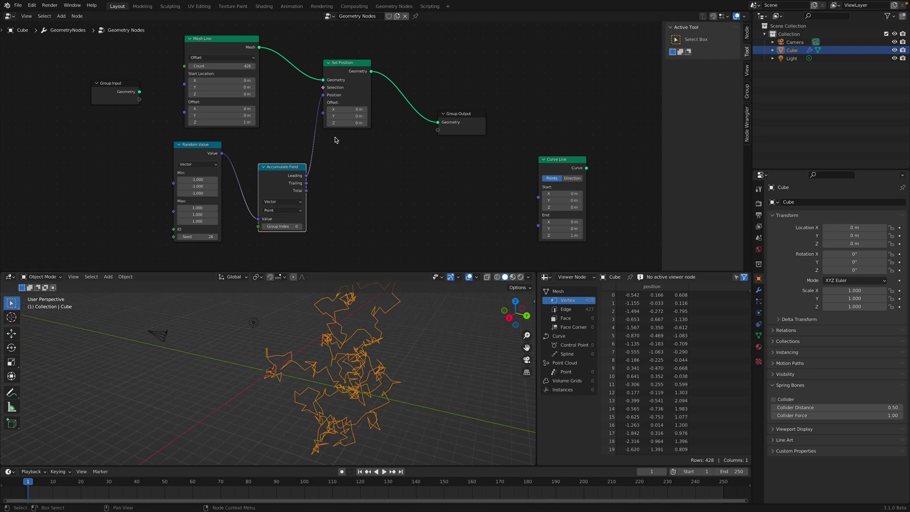
Connect the Accumulate Field's Trailing output to the Position input of Set Position.
drag(307, 183, 340, 101)
mouse_move(304, 338)
middle_down()
mouse_move(361, 351)
mouse_move(311, 349)
middle_up()
scroll(362, 351, up, 5)
Set the Mesh Line's Count to 10.
click(233, 67)
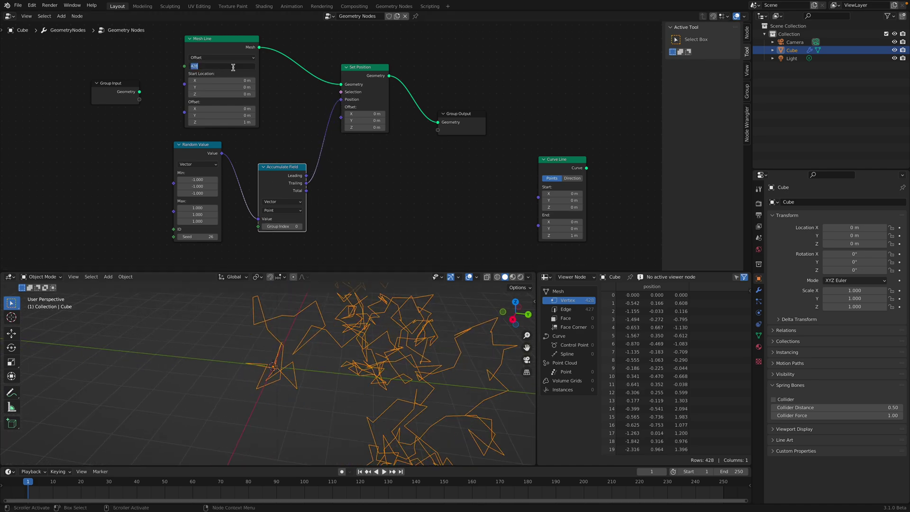
text(10)
key(Return)
middle_drag(287, 339, 339, 352)
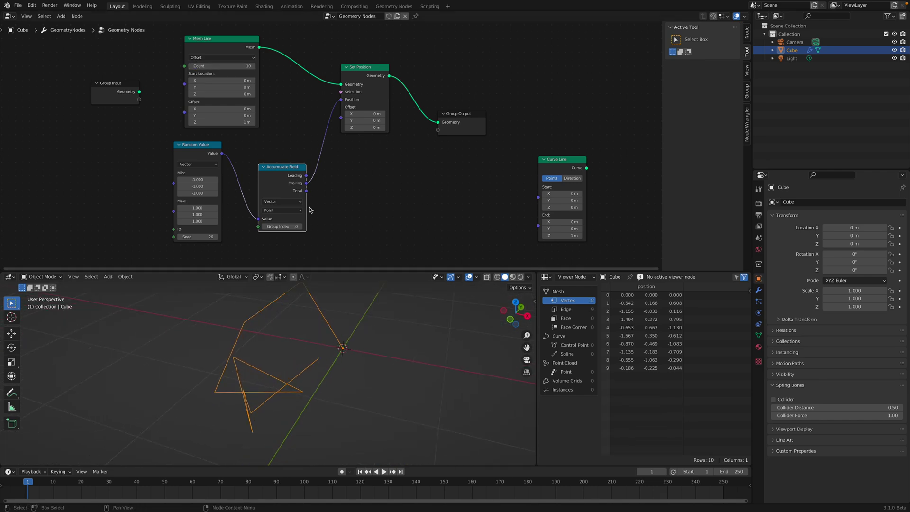
Switch the Set Position link to the Leading output and back to Trailing to compare where the line starts.
drag(307, 182, 341, 99)
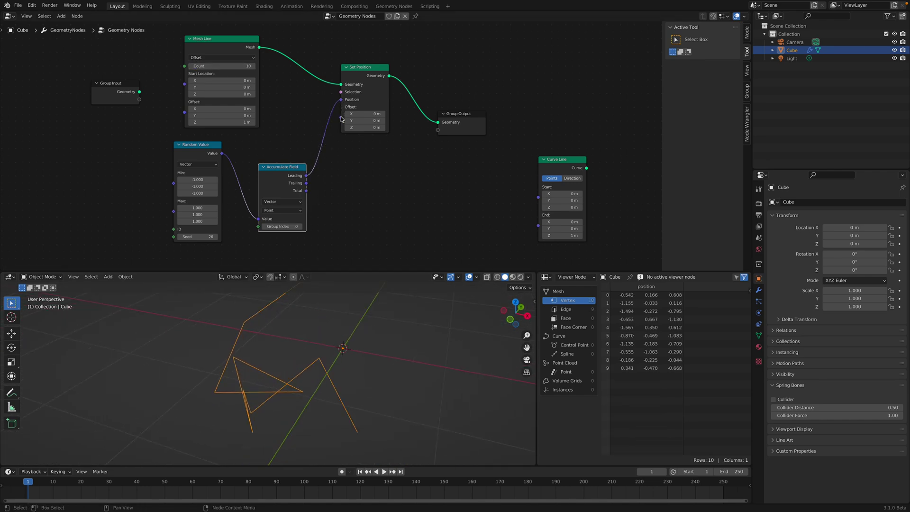
drag(339, 101, 341, 99)
middle_drag(337, 353, 233, 385)
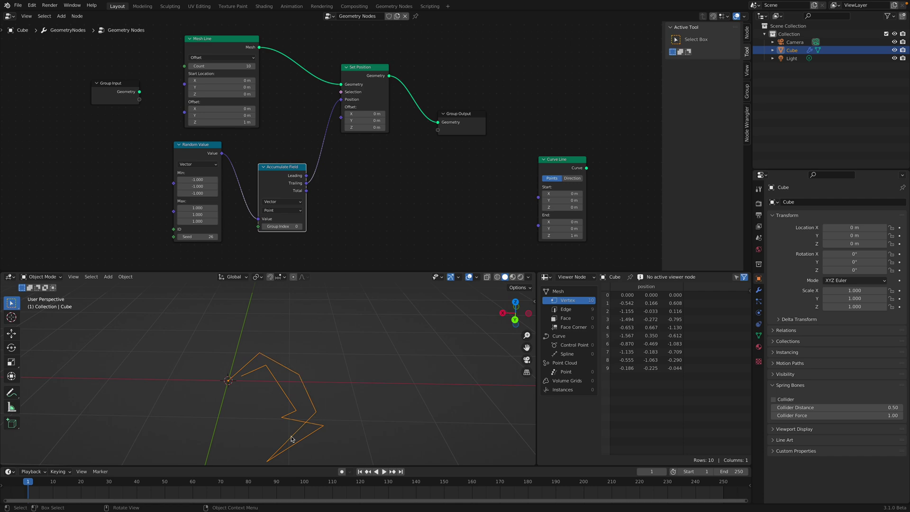
middle_drag(331, 430, 280, 327)
Set the Random Value node's Seed to 60 and save the file.
drag(200, 150, 207, 150)
drag(204, 236, 220, 237)
middle_drag(314, 356, 403, 359)
key(ctrl+s)
Rearrange the Mesh Line, Set Position and Group Output nodes into a tidier layout.
scroll(246, 137, down, 1)
scroll(246, 136, down, 1)
middle_drag(246, 136, 253, 167)
drag(249, 97, 236, 81)
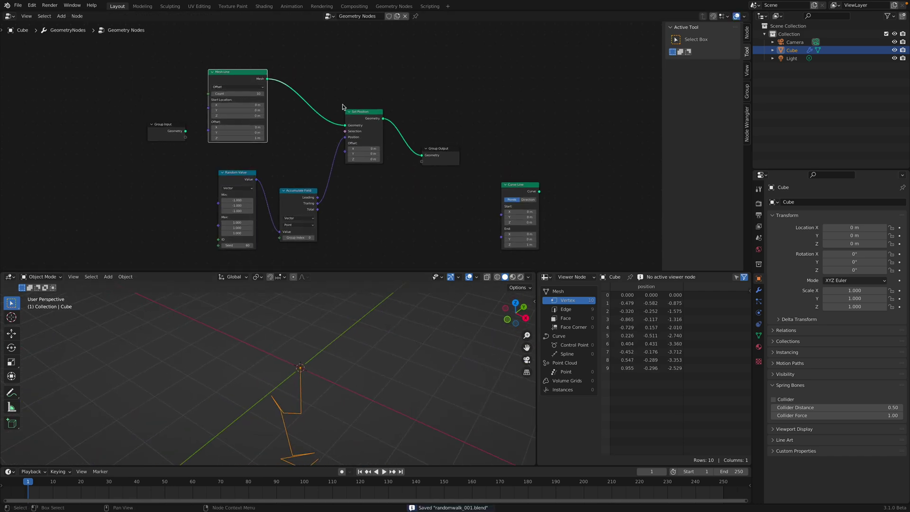
drag(355, 110, 342, 108)
scroll(403, 142, up, 3)
middle_drag(419, 151, 409, 145)
drag(466, 152, 460, 126)
scroll(517, 188, down, 1)
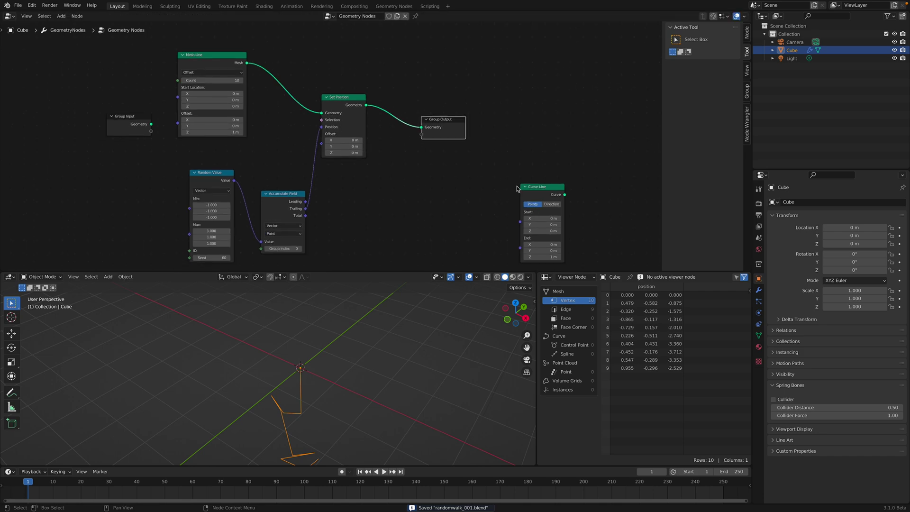
Move the Curve Line node next to Mesh Line, and shift Group Output and Set Position away to make room.
middle_drag(483, 174, 490, 183)
drag(543, 192, 318, 43)
drag(459, 163, 536, 170)
drag(363, 137, 428, 156)
middle_drag(320, 435, 294, 349)
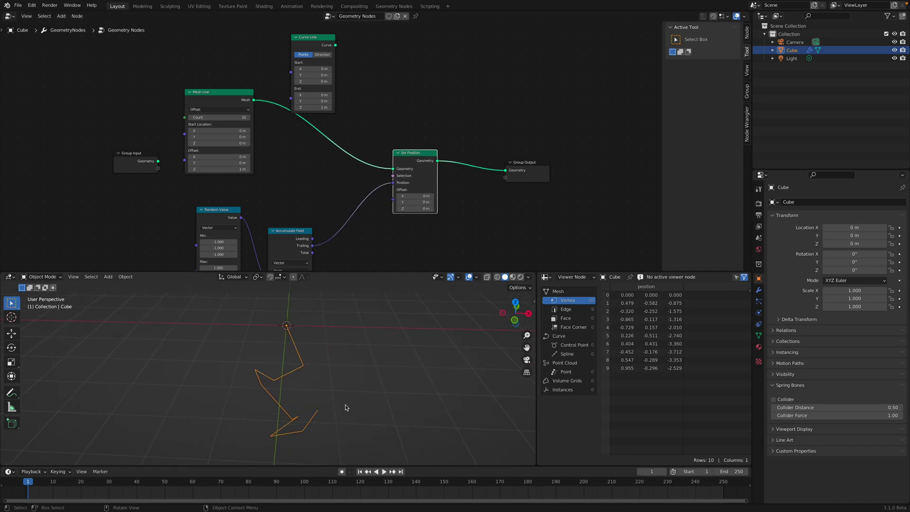
Connect the Curve Line's Curve output to Set Position's Geometry in place of the Mesh Line, and place Curve Line between them.
click(336, 48)
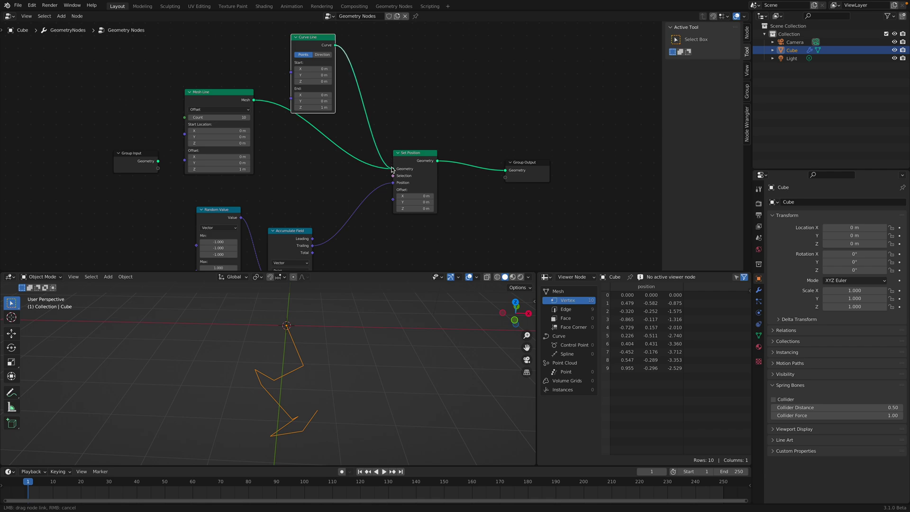
drag(392, 170, 393, 170)
drag(317, 49, 304, 122)
scroll(314, 137, up, 1)
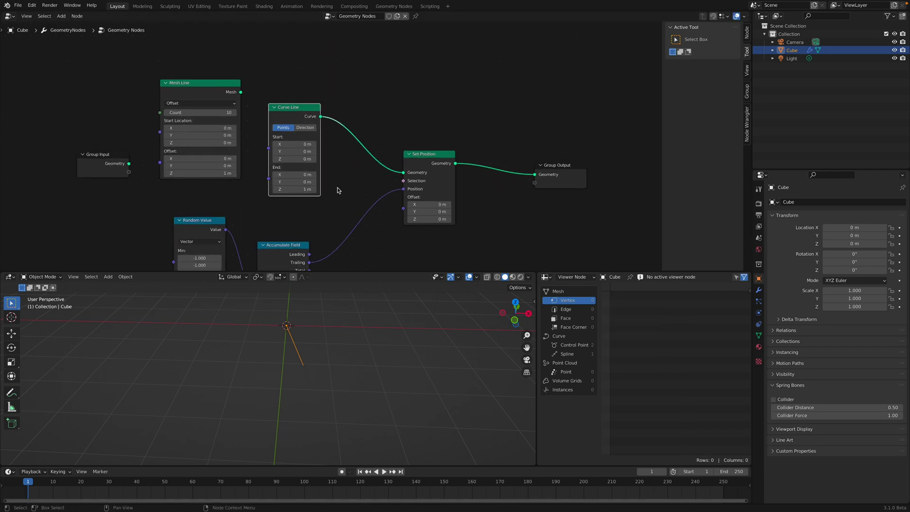
middle_drag(323, 125, 311, 110)
drag(290, 94, 284, 93)
Insert a Resample Curve node on the link between Curve Line and Set Position.
key(shift+a)
text(res)
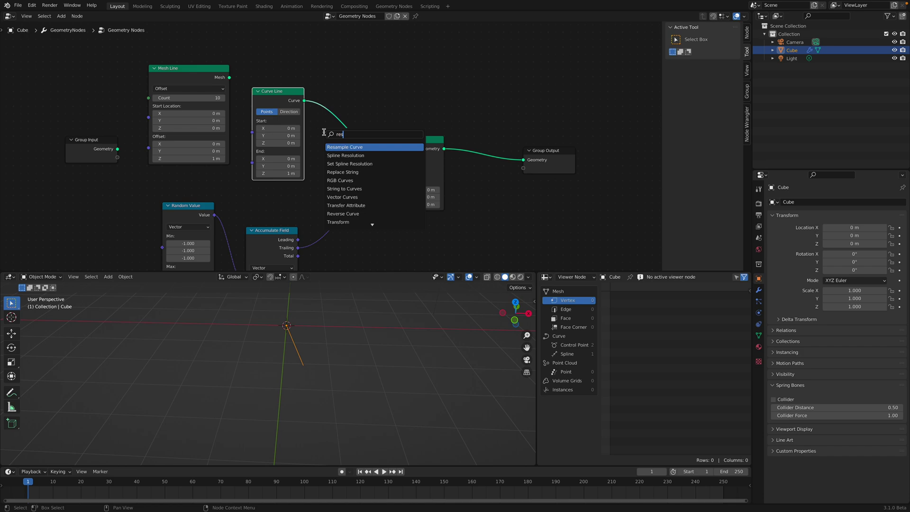
key(Return)
click(343, 103)
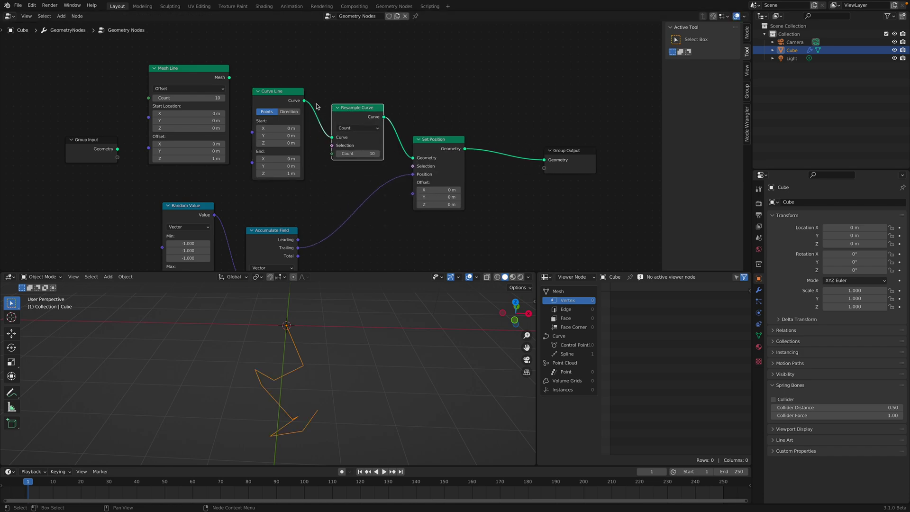
Set the Resample Curve node's Count to 83 and save the file.
drag(355, 155, 332, 155)
scroll(332, 156, down, 3)
middle_drag(352, 159, 377, 126)
scroll(377, 126, up, 3)
drag(378, 121, 420, 120)
middle_drag(348, 364, 376, 362)
key(ctrl+s)
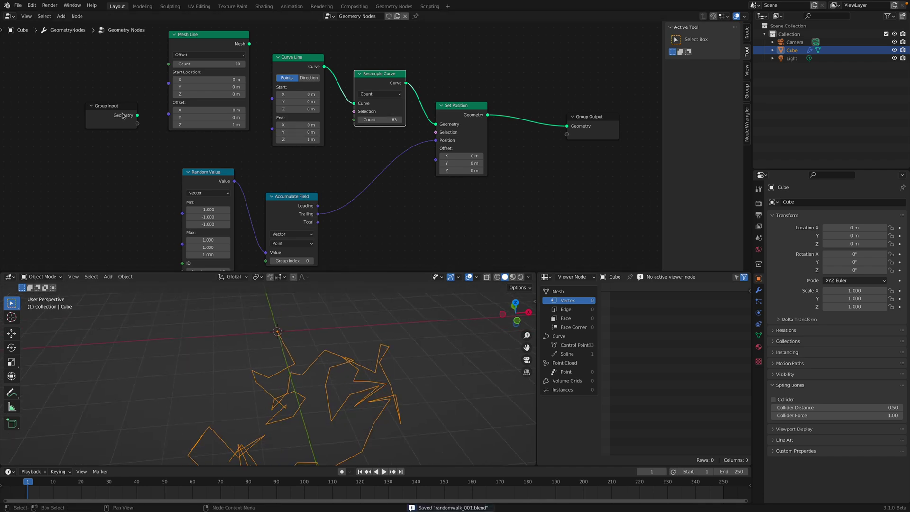
Delete the unused Mesh Line node and move Curve Line and Resample Curve into the freed space.
drag(122, 116, 114, 136)
click(210, 50)
key(x)
drag(278, 62, 221, 46)
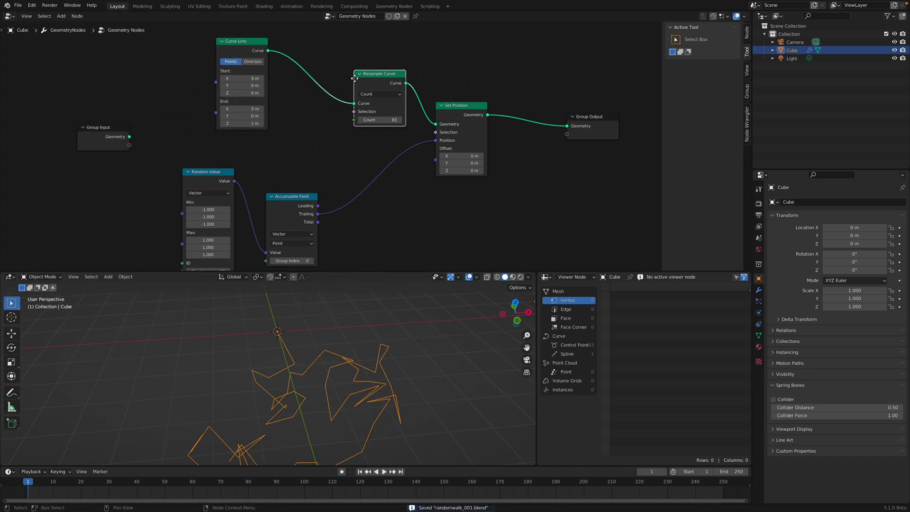
drag(366, 79, 324, 76)
Expose the Resample Curve's Count as a new Group Input socket.
middle_drag(179, 129, 182, 125)
drag(132, 141, 142, 142)
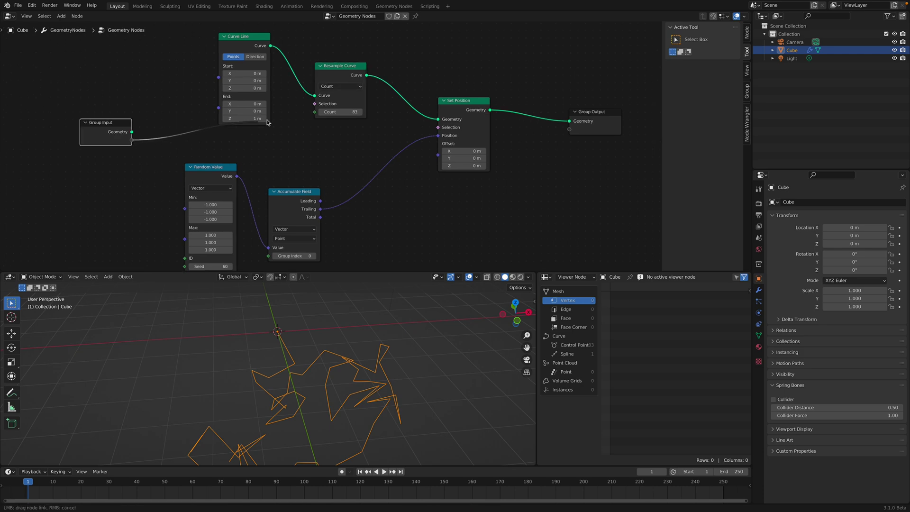
drag(315, 114, 314, 112)
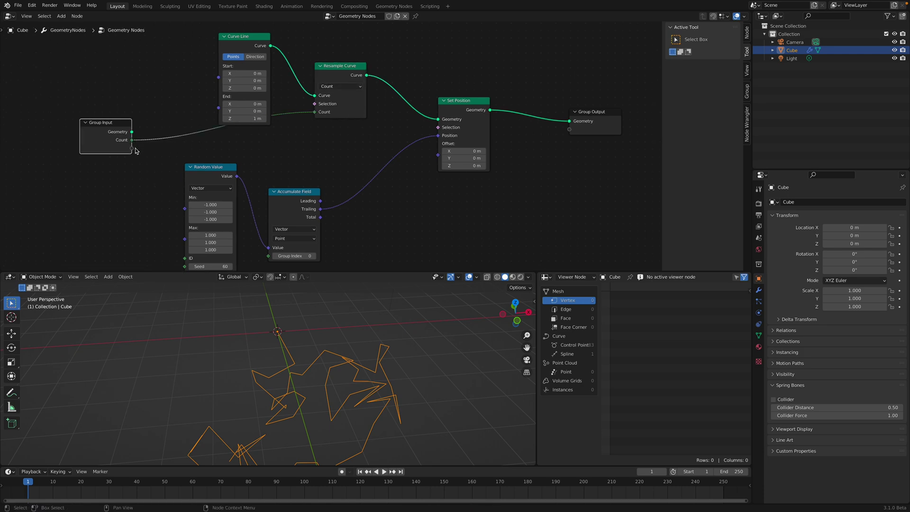
Set the Random Value node's Seed to 104 and expose it as a new Group Input socket.
middle_drag(293, 144, 289, 113)
scroll(288, 120, down, 1)
drag(211, 230, 233, 231)
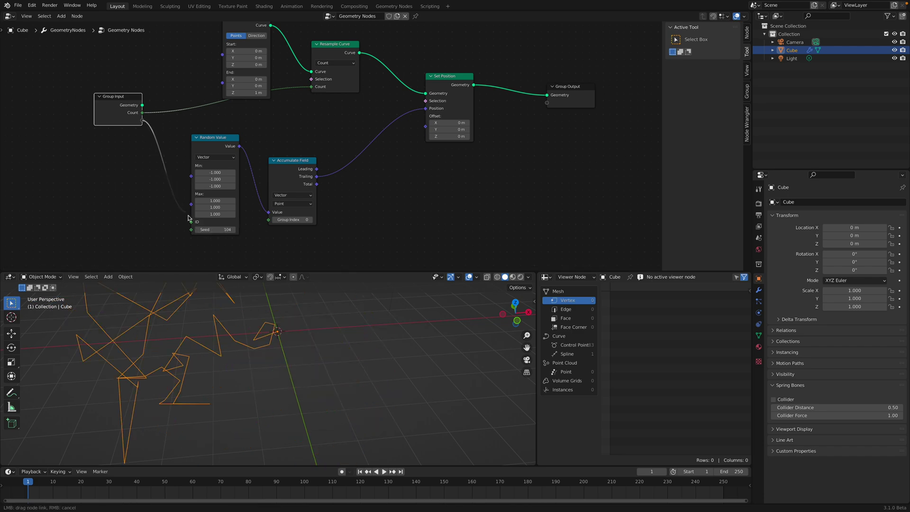
drag(193, 228, 193, 229)
Reposition the Random Value, Group Input, Curve Line and Resample Curve nodes to tidy the tree.
drag(212, 147, 216, 160)
drag(129, 104, 116, 101)
scroll(218, 137, down, 2)
drag(230, 55, 181, 47)
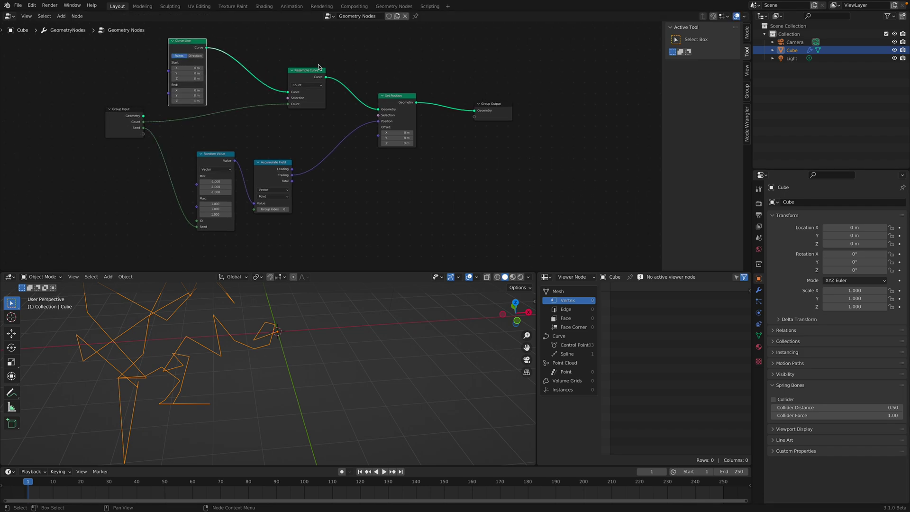
drag(304, 71, 291, 78)
Close the spreadsheet area so the 3D viewport takes the full width again, and save the file.
mouse_move(312, 362)
middle_down()
mouse_move(346, 333)
mouse_move(290, 340)
mouse_move(313, 351)
mouse_move(305, 368)
mouse_move(393, 334)
middle_up()
drag(537, 273, 610, 279)
mouse_move(394, 358)
middle_down()
mouse_move(431, 353)
mouse_move(380, 363)
middle_up()
key(ctrl+s)
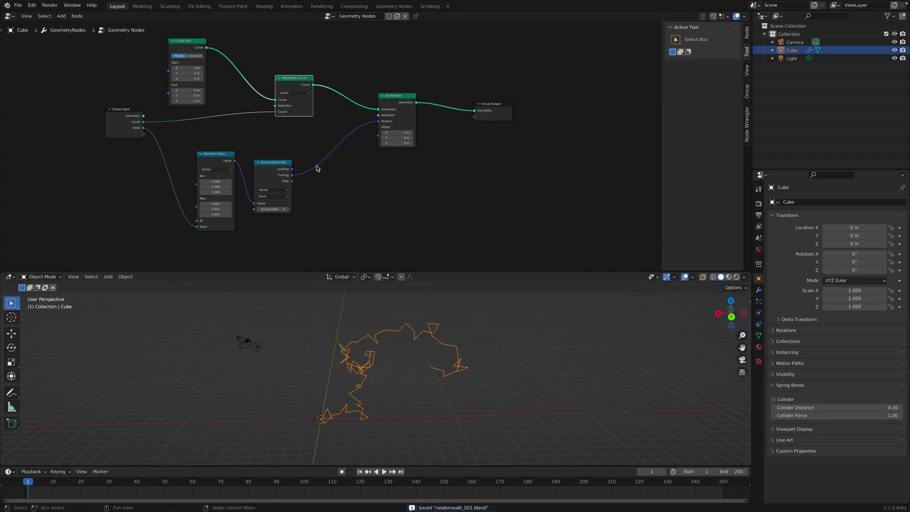
Duplicate the random walk object twice, placing the copies in a row at X about -10.1 m and -21.4 m.
key(Home)
middle_drag(422, 378, 369, 374)
key(shift+d)
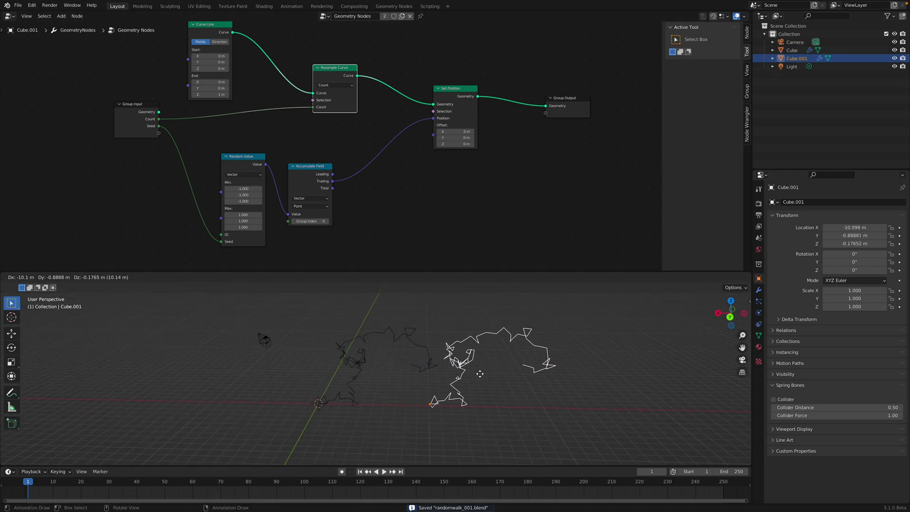
click(480, 373)
key(shift+d)
click(629, 314)
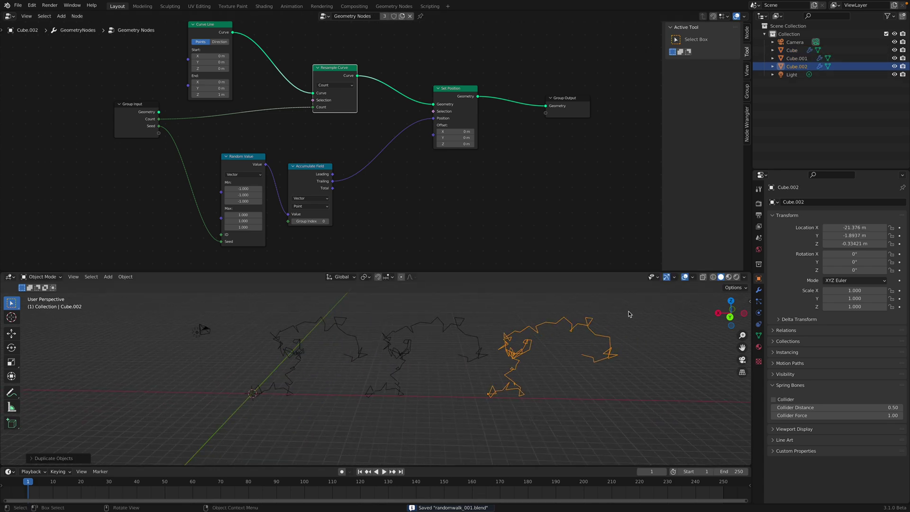
Vary Count and Seed on the duplicated walks, giving the middle copy Count 513 and Seed 718.
click(759, 291)
drag(852, 238, 903, 248)
click(468, 338)
scroll(591, 382, down, 3)
middle_drag(588, 382, 441, 334)
click(425, 338)
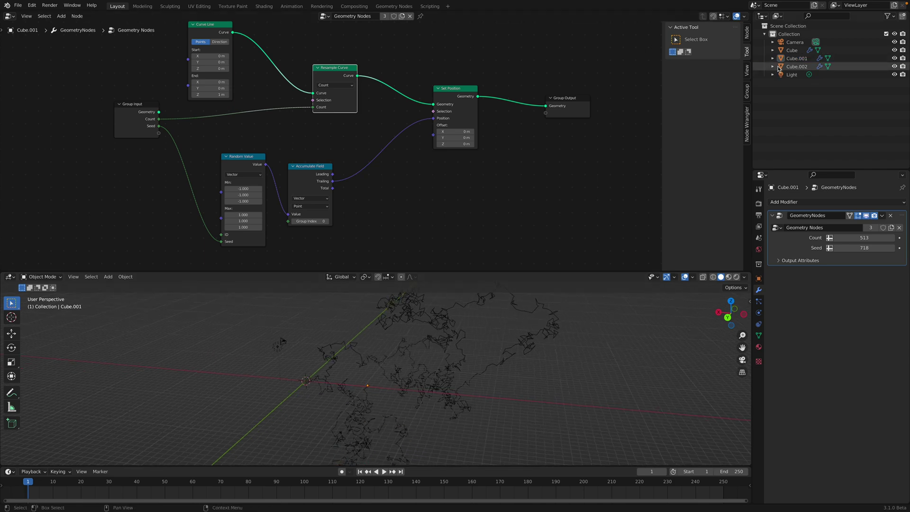
Delete the two duplicate random walk objects, keep the original selected, and save the file.
click(797, 58)
click(790, 51)
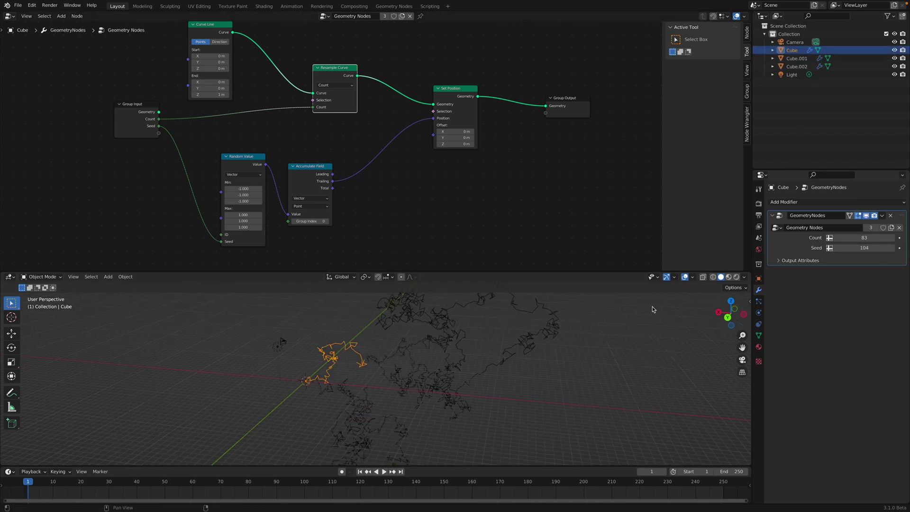
click(399, 363)
key(x)
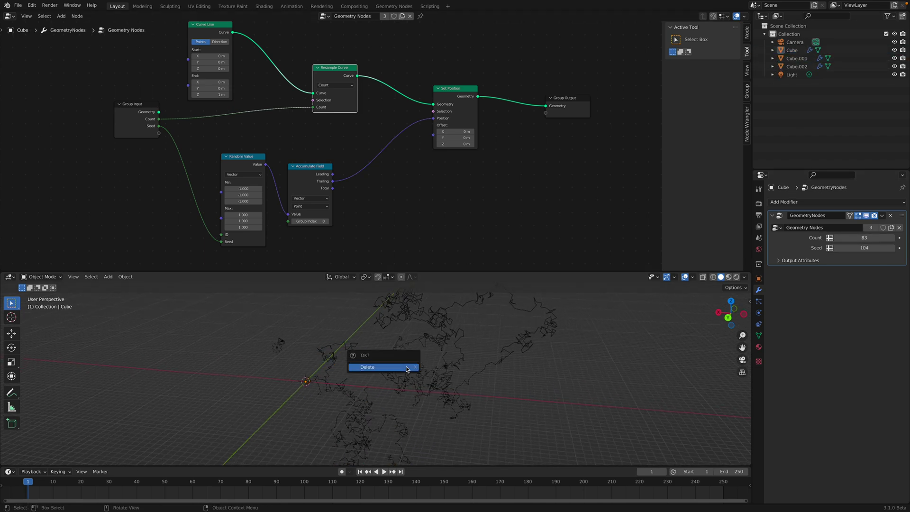
click(425, 337)
key(x)
click(415, 347)
click(351, 410)
key(x)
click(351, 410)
click(331, 359)
scroll(250, 332, up, 2)
key(ctrl+s)
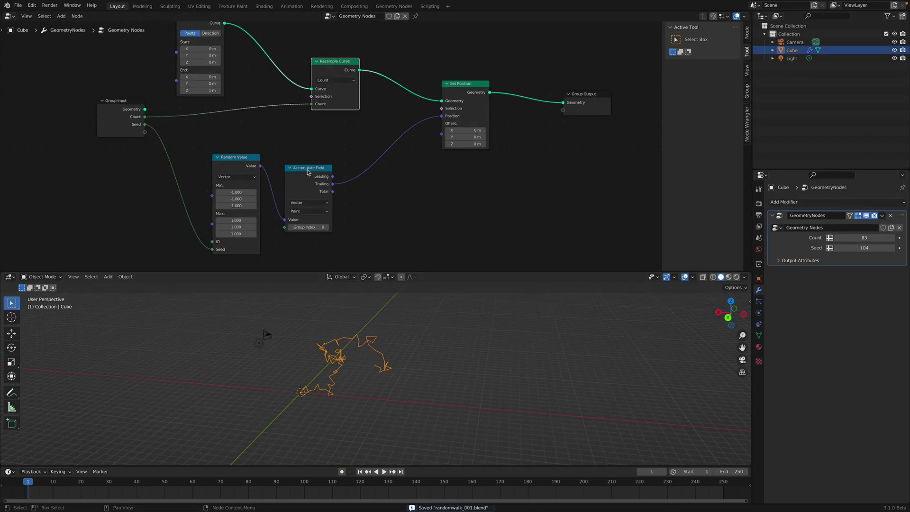
Combine the random walk nodes between Group Input and Group Output into one node group and return to the parent tree.
middle_drag(327, 126, 320, 151)
scroll(336, 151, down, 1)
drag(146, 135, 123, 139)
drag(439, 121, 430, 122)
key(a)
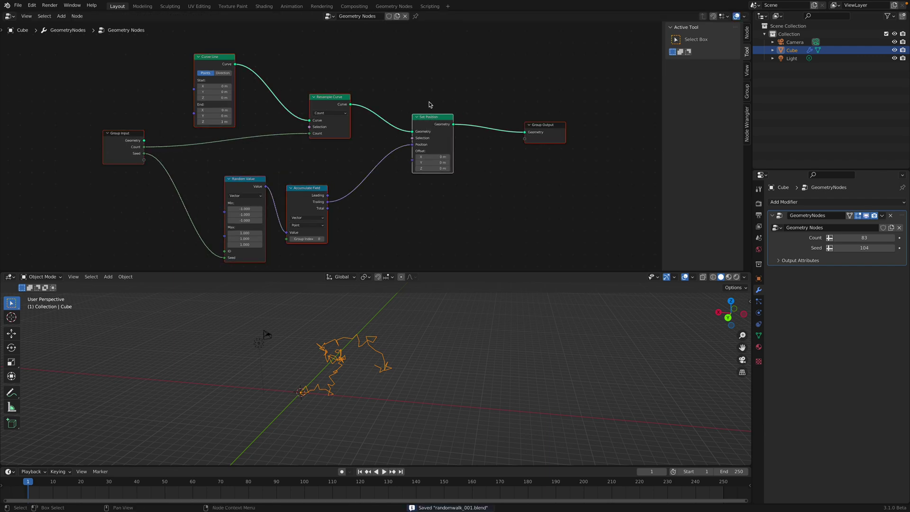
key(ctrl+g)
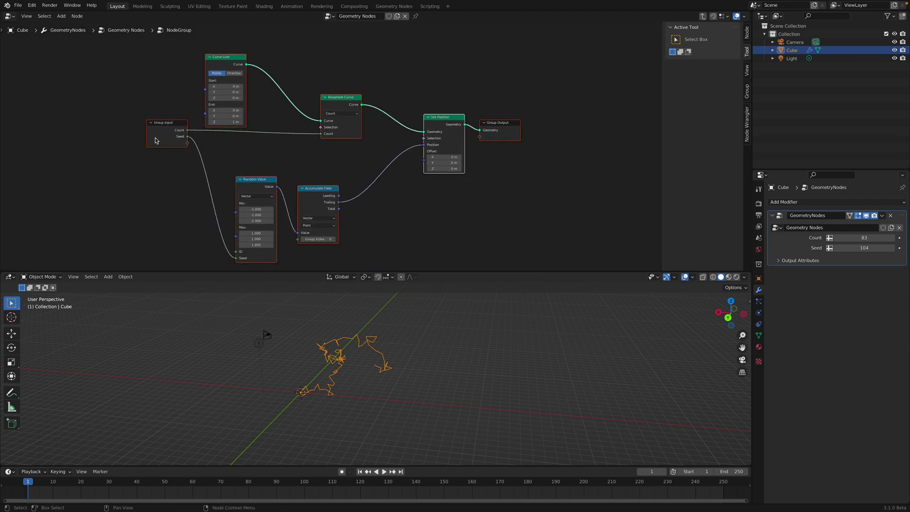
middle_drag(170, 107, 194, 89)
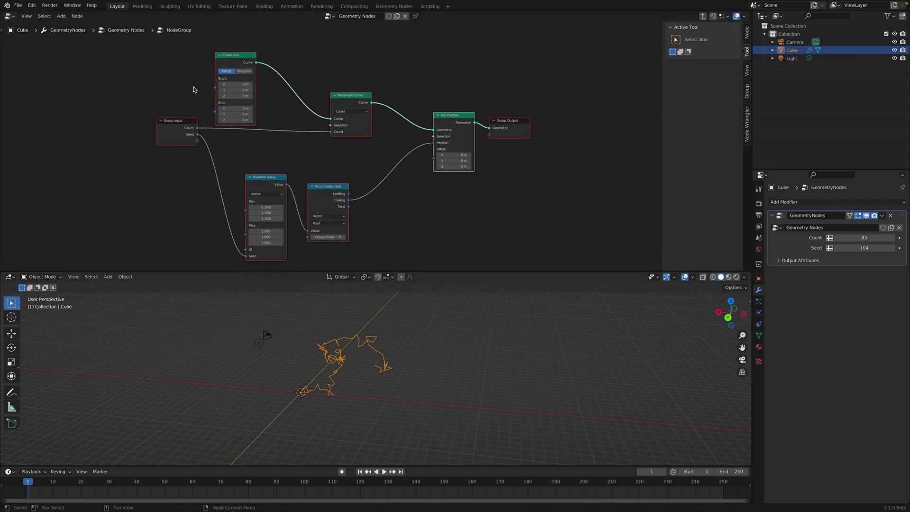
key(Tab)
key(Tab)
key(Tab)
click(213, 127)
Arrange Group Input, the new node group and Group Output close together in a row.
drag(121, 139, 239, 117)
scroll(269, 115, up, 1)
drag(322, 121, 334, 114)
scroll(334, 116, up, 1)
drag(597, 123, 436, 126)
scroll(427, 123, up, 2)
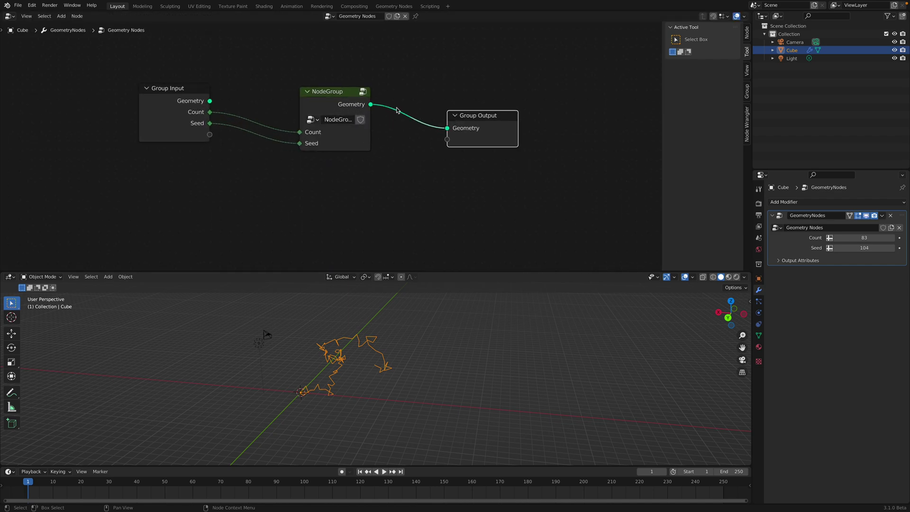
drag(327, 112, 319, 134)
middle_drag(385, 316, 354, 314)
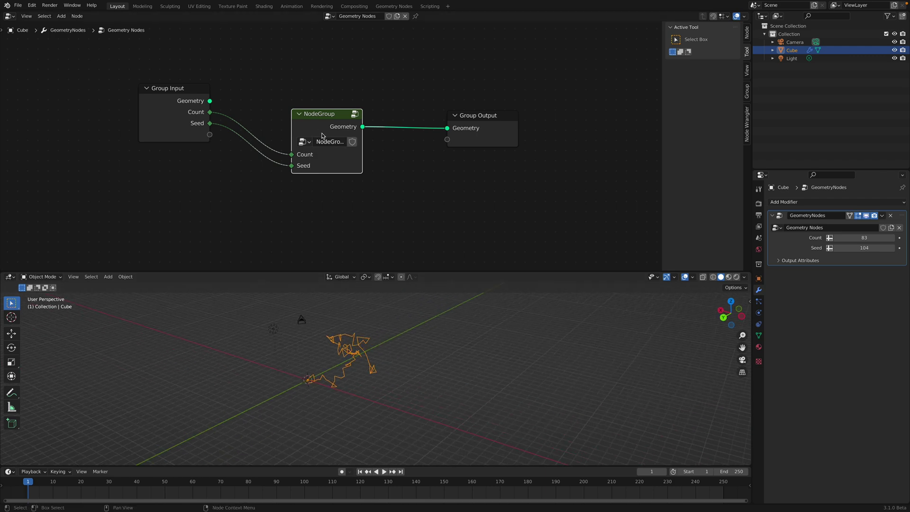
mouse_move(331, 361)
middle_down()
mouse_move(352, 372)
mouse_move(341, 362)
middle_up()
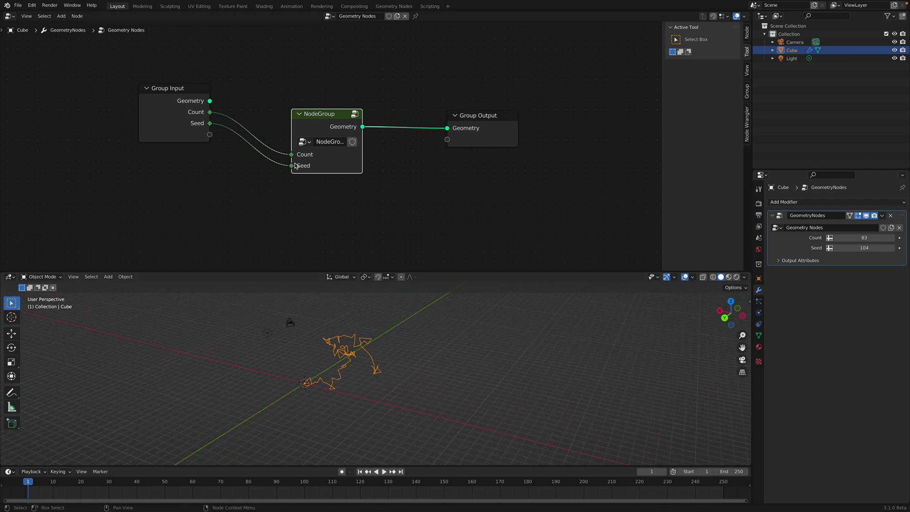
Disconnect the node group's Count and Seed from Group Input and set them to 517 and 170 directly on the node.
drag(292, 165, 360, 159)
scroll(271, 167, up, 2)
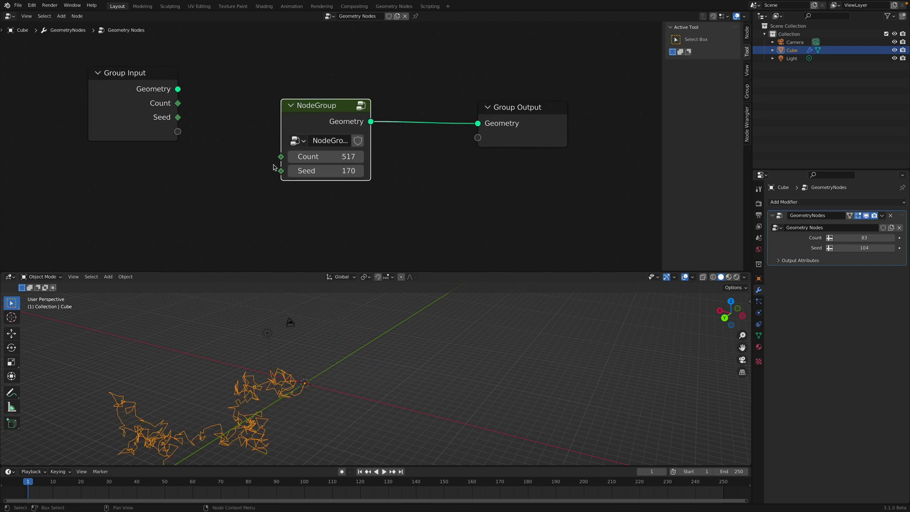
drag(280, 172, 237, 192)
click(291, 171)
Add an Integer Random Value node with Seed 84 and connect its Value to the node group's Seed.
scroll(224, 185, down, 1)
middle_drag(223, 185, 236, 161)
key(shift+a)
text(random)
key(Return)
click(177, 142)
click(202, 181)
click(203, 207)
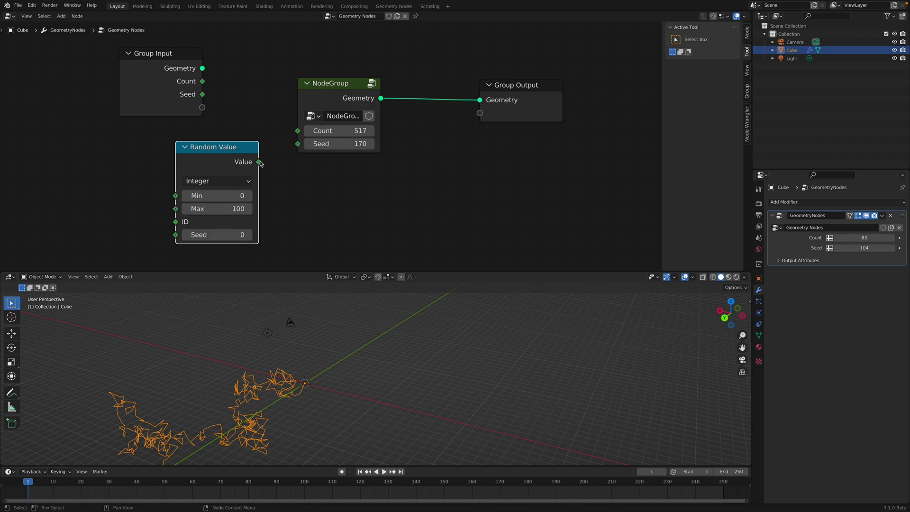
drag(296, 148, 298, 150)
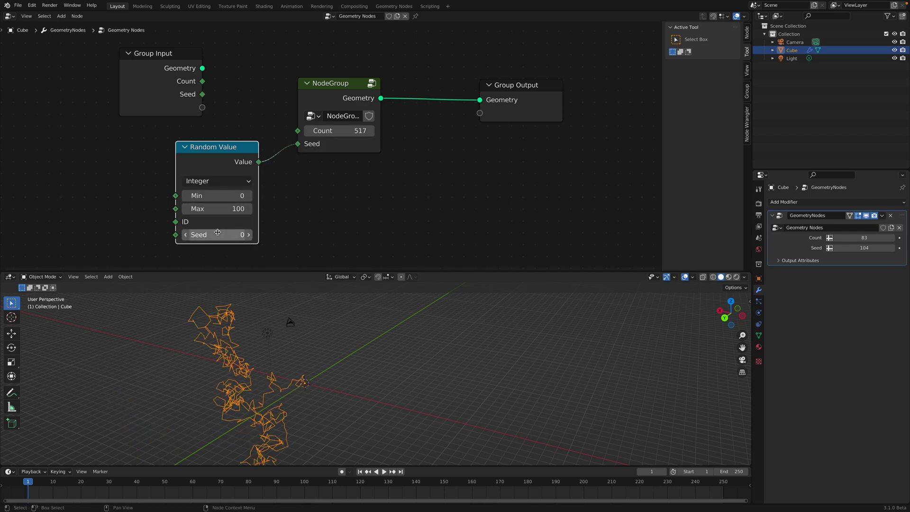
drag(217, 234, 284, 234)
middle_drag(333, 327, 374, 334)
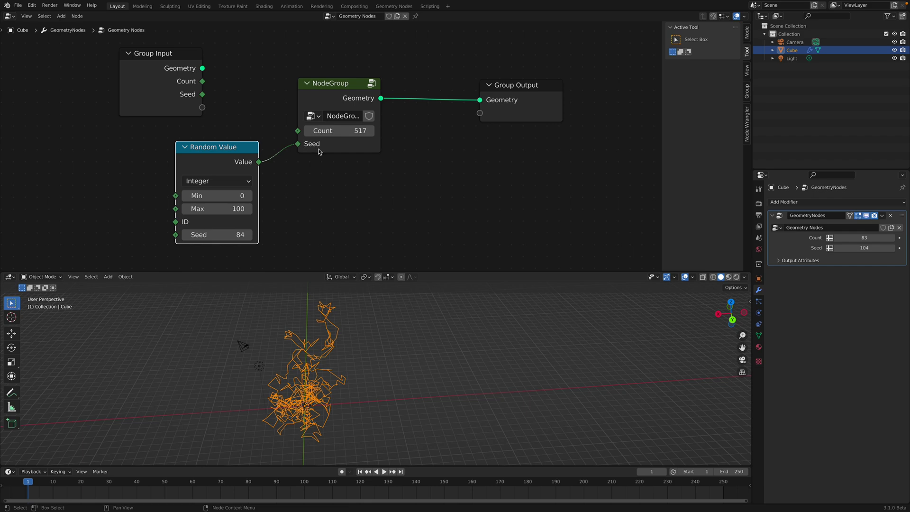
Disconnect the Random Value node from the group's Seed and move Group Output away to make room for another node.
drag(322, 124, 338, 111)
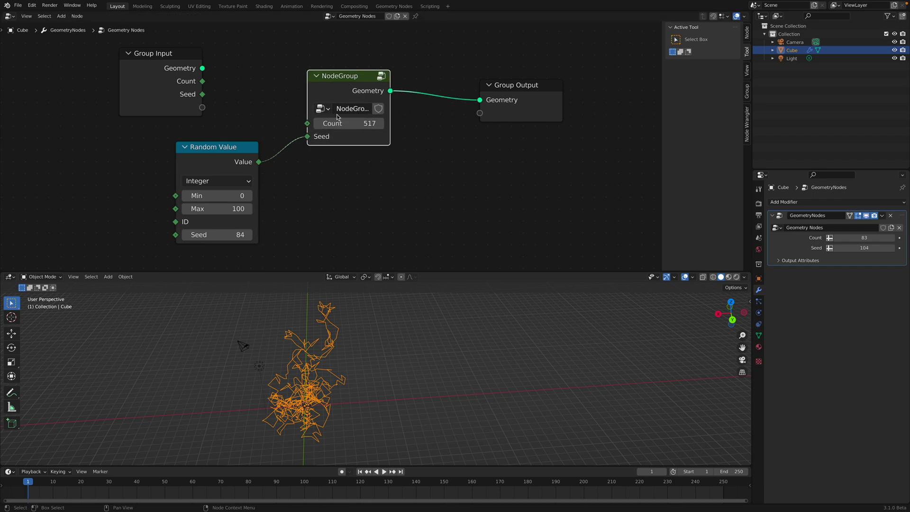
drag(307, 137, 319, 155)
scroll(320, 155, down, 3)
middle_drag(320, 155, 282, 165)
drag(422, 132, 484, 102)
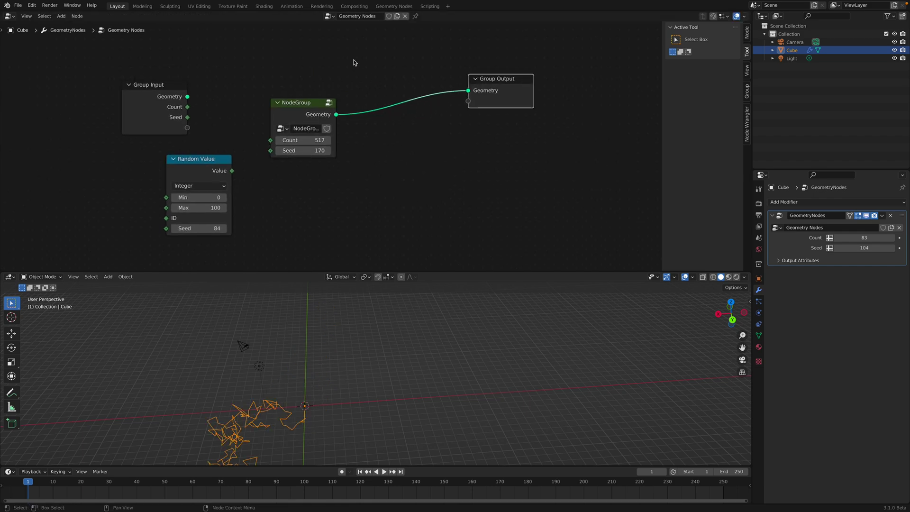
middle_drag(346, 59, 348, 98)
Insert an Instance on Points node between the node group and Group Output.
key(shift+a)
text(instan)
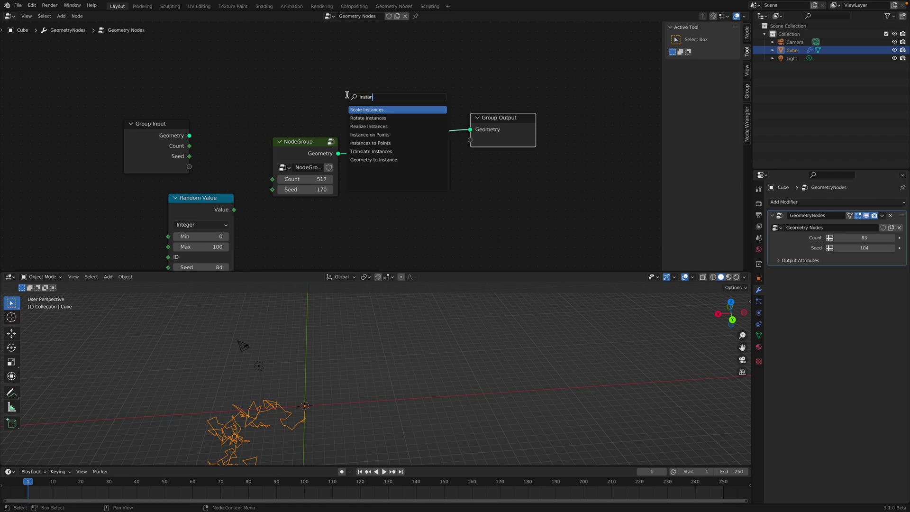
key(Down)
key(Down)
key(Down)
key(Return)
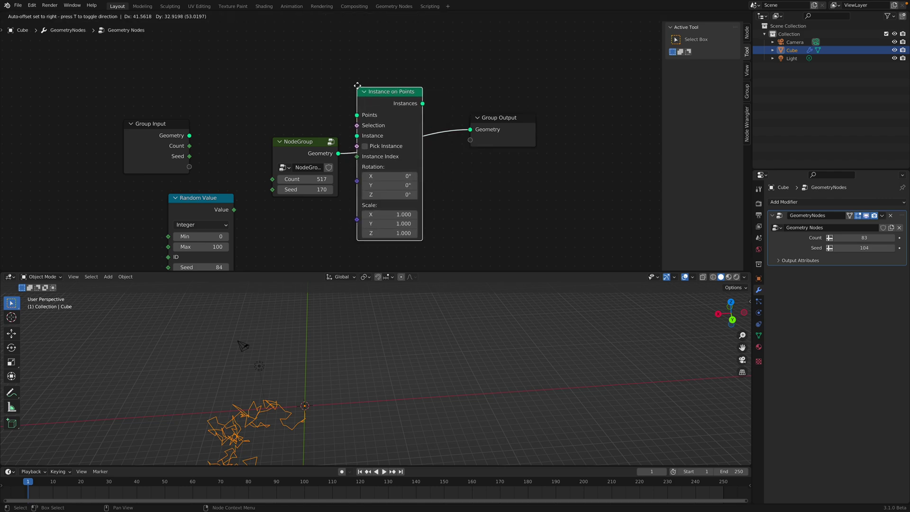
click(374, 112)
shift+scroll(303, 128, up, 2)
Add a 3 by 3 Grid as the instancing points and use the random walk group as the Instance.
key(shift+a)
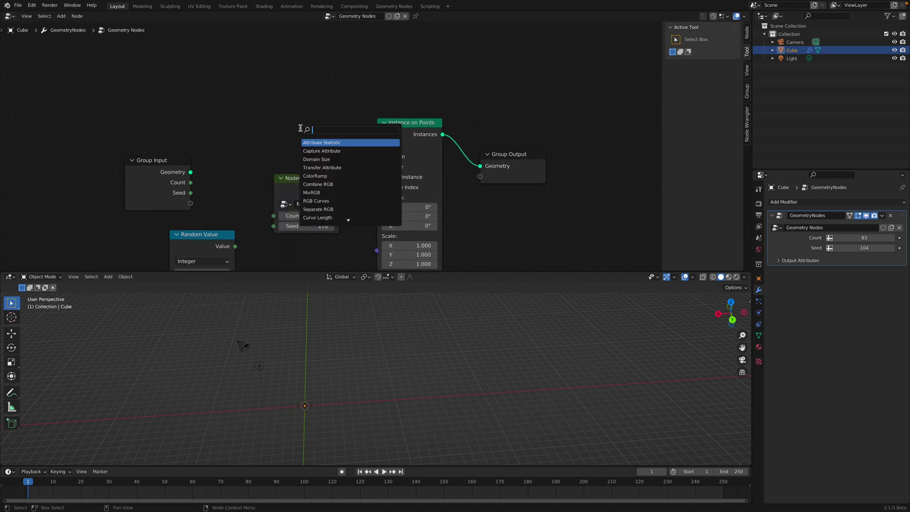
text(grid)
key(Return)
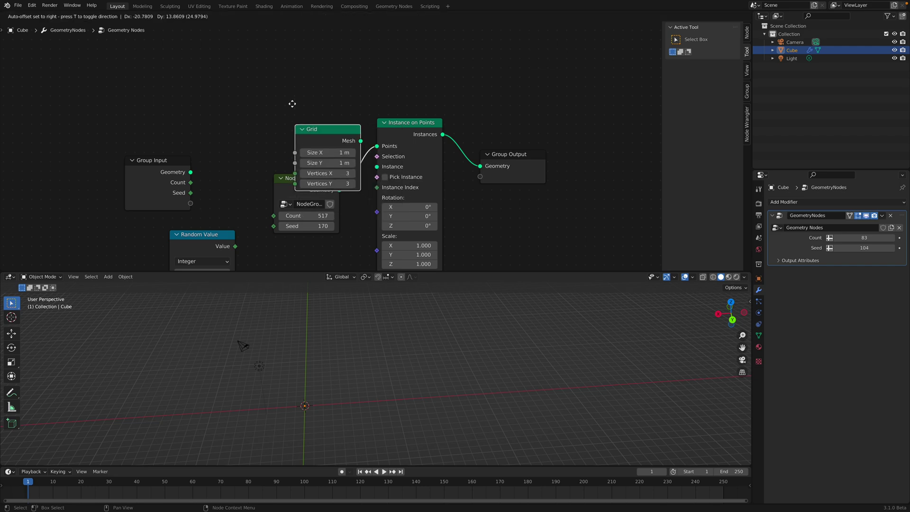
click(285, 71)
drag(349, 95, 367, 109)
key(Home)
middle_drag(303, 355, 332, 375)
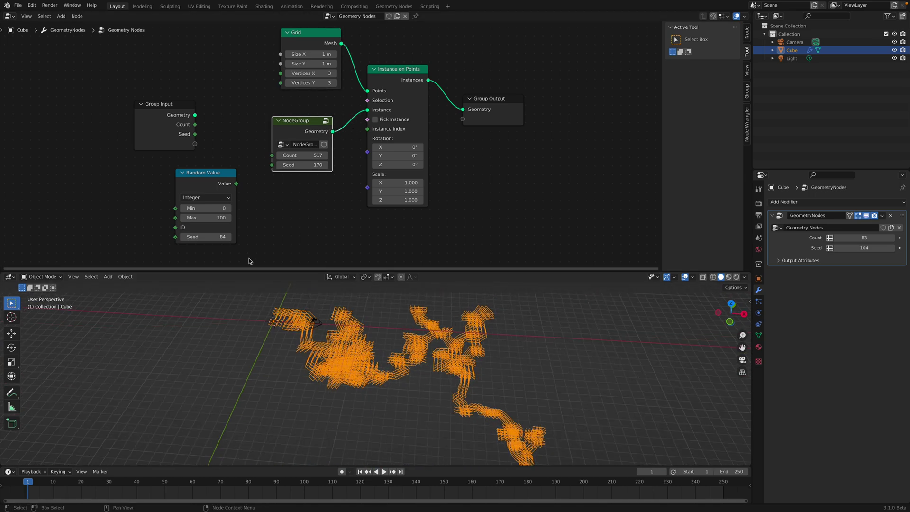
Try driving the instanced walk's Seed from the Random Value node with that node's Seed at 184.
click(235, 184)
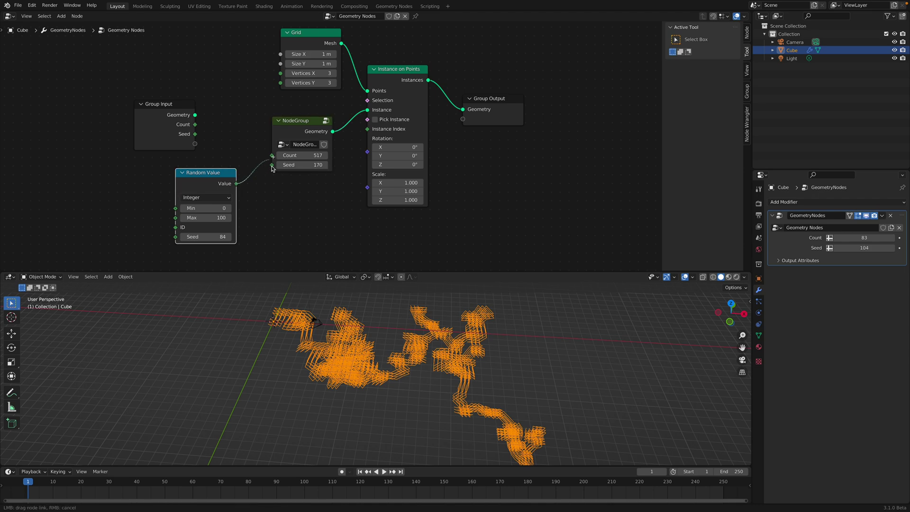
drag(273, 169, 272, 165)
drag(207, 237, 266, 236)
drag(163, 132, 111, 133)
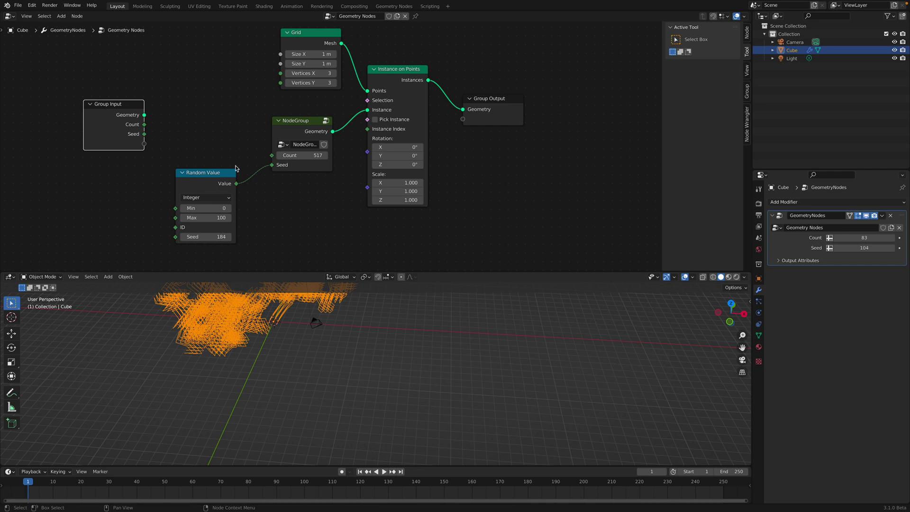
Detach the Random Value node from the group's Seed and delete the Instance on Points, Grid and Random Value nodes.
drag(271, 165, 308, 164)
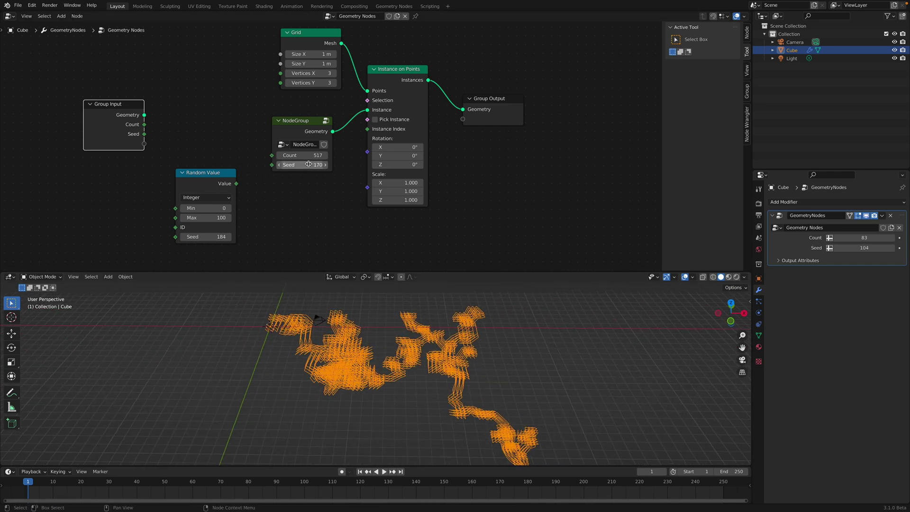
click(378, 88)
key(x)
click(311, 32)
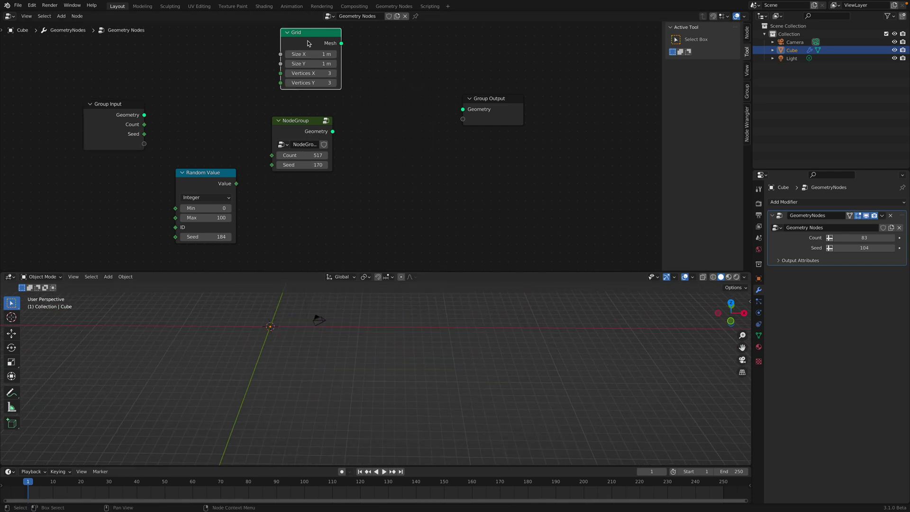
key(x)
click(205, 172)
key(x)
Connect the node group's Geometry to Group Output and its Count and Seed to Group Input, and save the file.
drag(333, 131, 467, 110)
drag(474, 102, 387, 118)
drag(260, 153, 271, 155)
drag(144, 134, 272, 164)
drag(109, 103, 195, 130)
middle_drag(320, 289, 355, 342)
key(ctrl+s)
drag(390, 119, 433, 139)
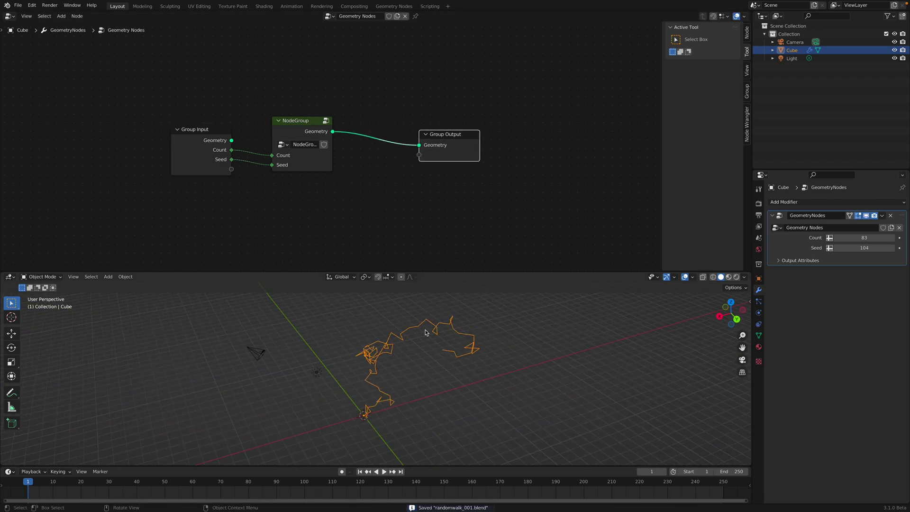
Open the random walk node group for editing and widen the space between Set Position and Group Output.
click(314, 129)
key(Tab)
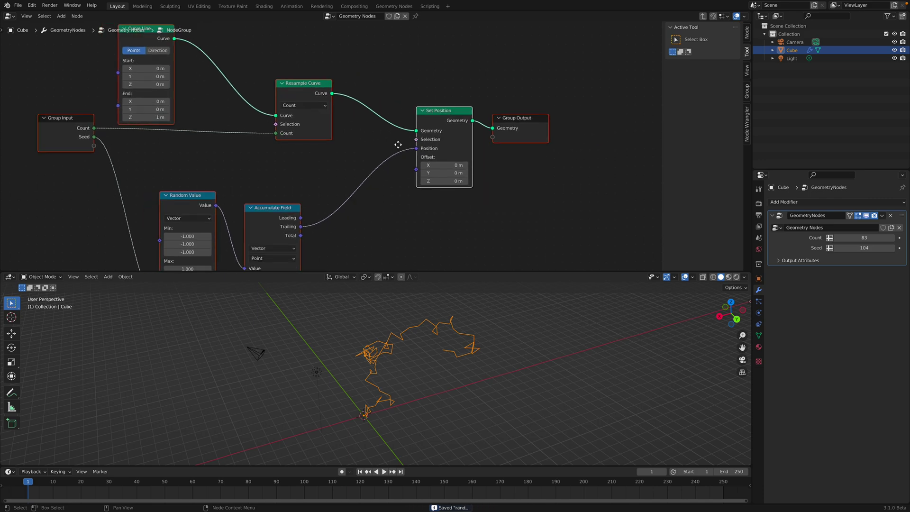
middle_drag(485, 122, 419, 123)
key(alt+a)
drag(467, 129, 580, 146)
drag(399, 123, 377, 121)
middle_drag(485, 152, 410, 154)
Insert a Set Spline Type node between Set Position and Group Output and set its type to NURBS.
key(shift+a)
click(409, 153)
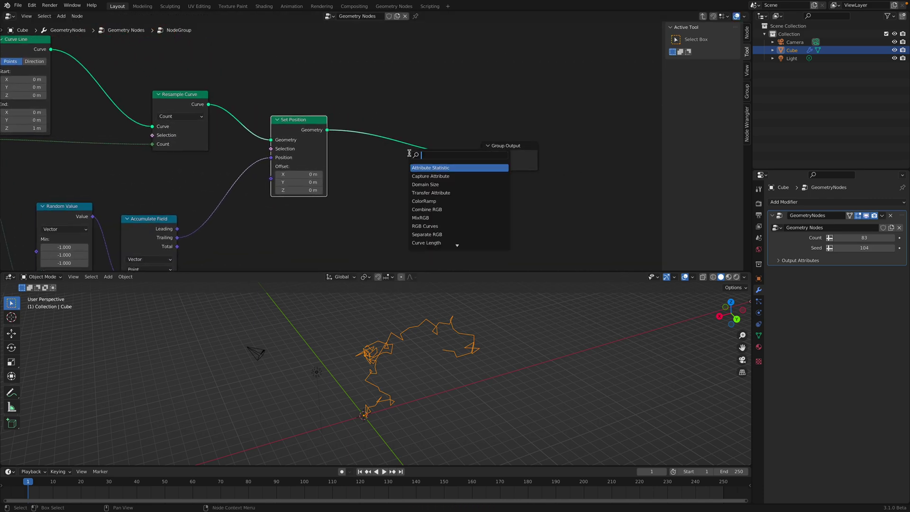
text(set sp)
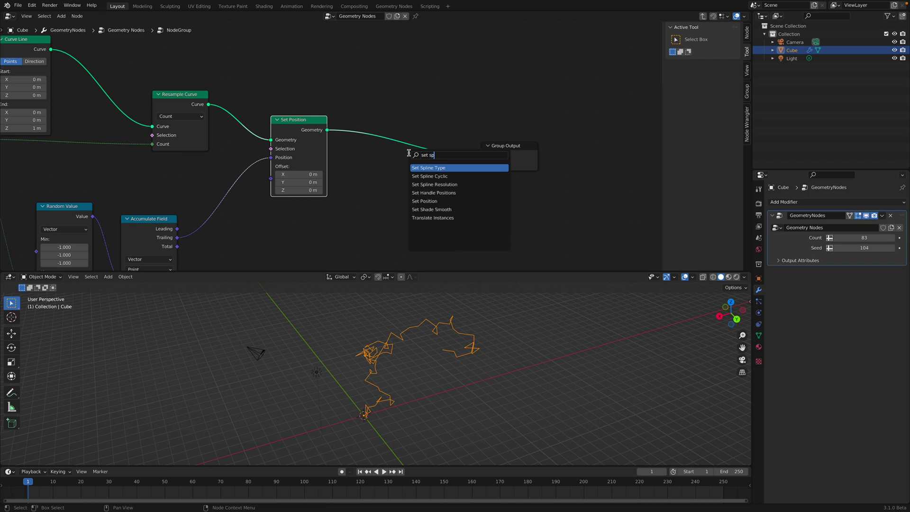
key(Return)
click(378, 143)
click(412, 168)
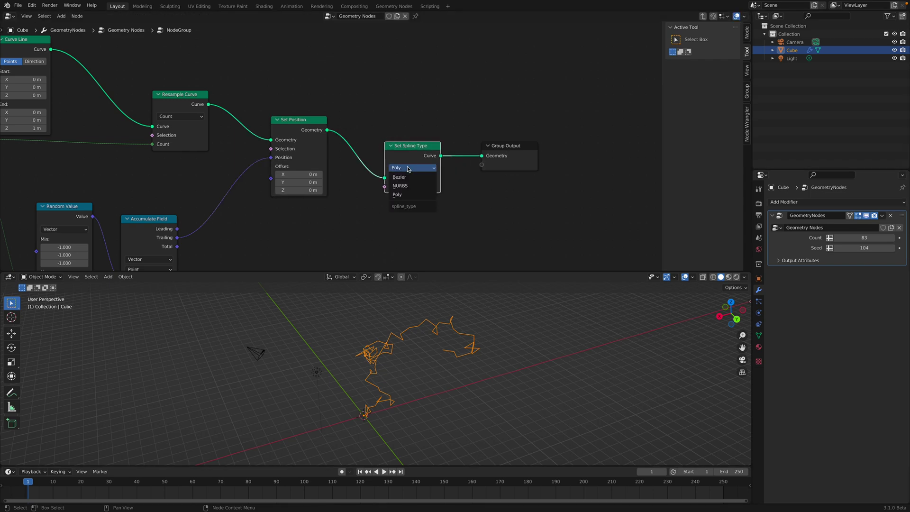
click(414, 186)
middle_drag(400, 352, 441, 405)
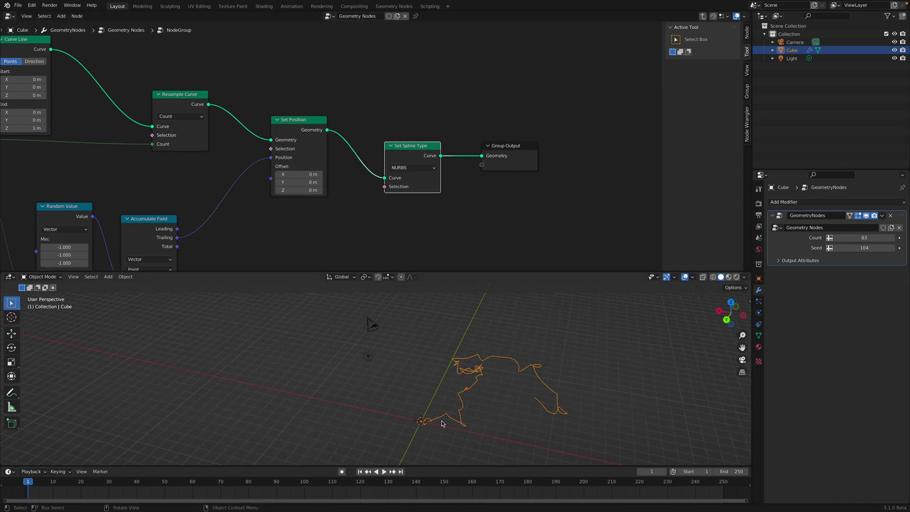
middle_drag(526, 398, 469, 372)
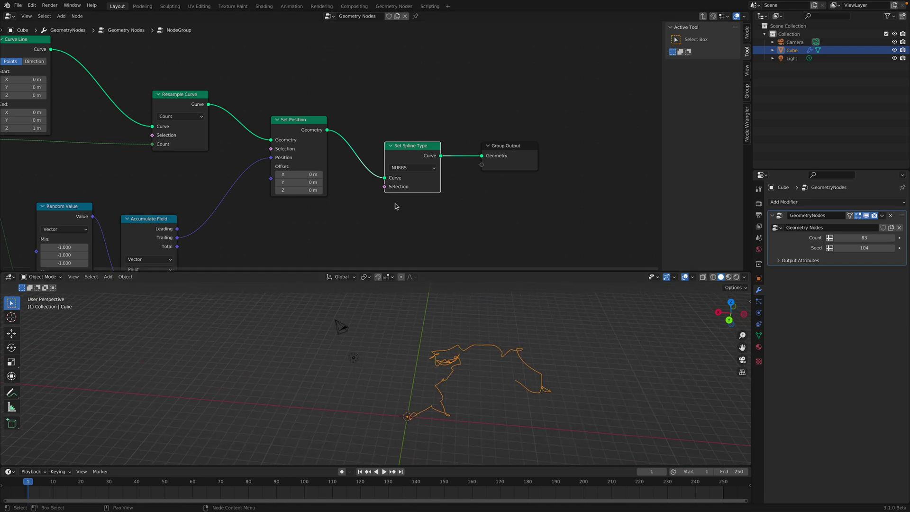
Leave the node group, reposition its node in the parent tree, and set the modifier's Count to 271.
key(Tab)
drag(305, 149, 344, 140)
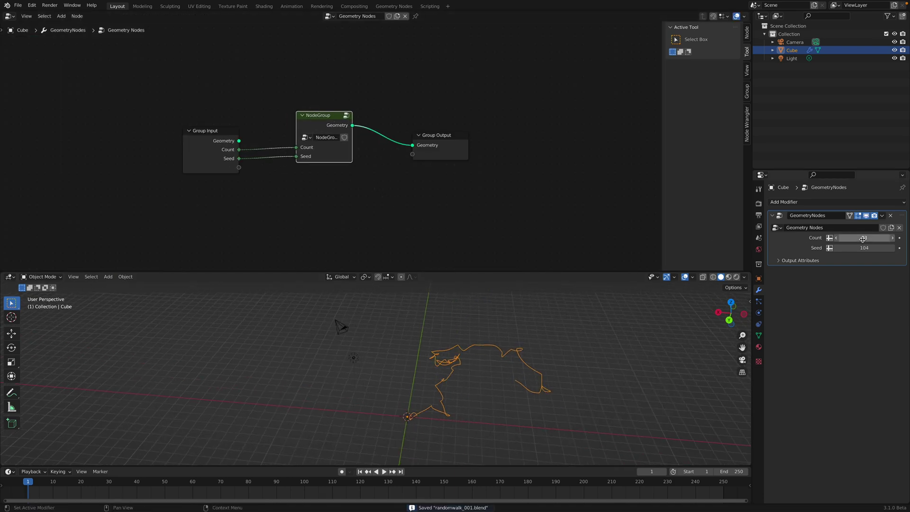
middle_drag(328, 345, 364, 363)
Insert a Curve to Mesh node between the random walk node group and Group Output.
drag(451, 147, 405, 150)
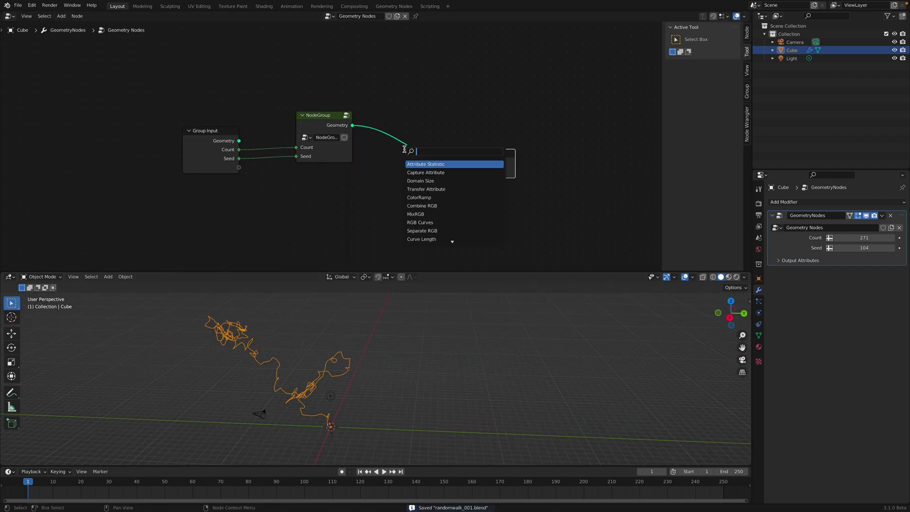
text(curve to)
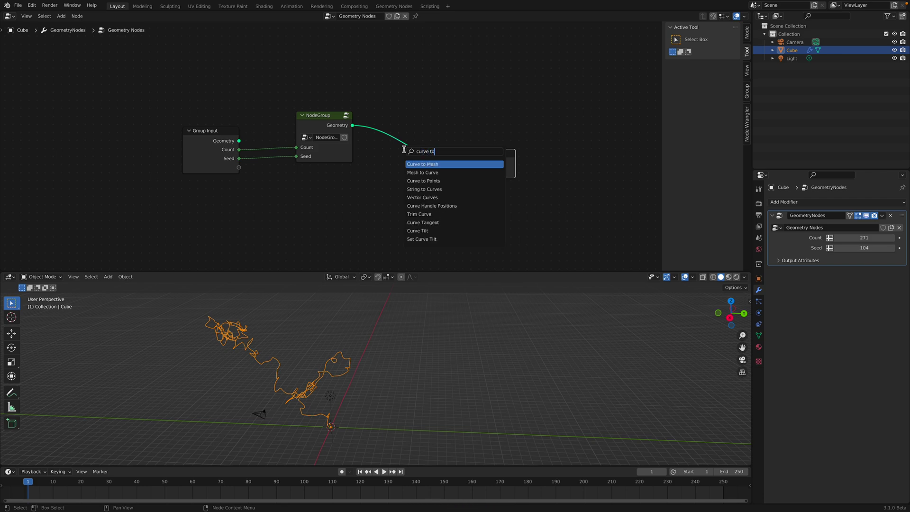
text( m)
key(Return)
click(405, 150)
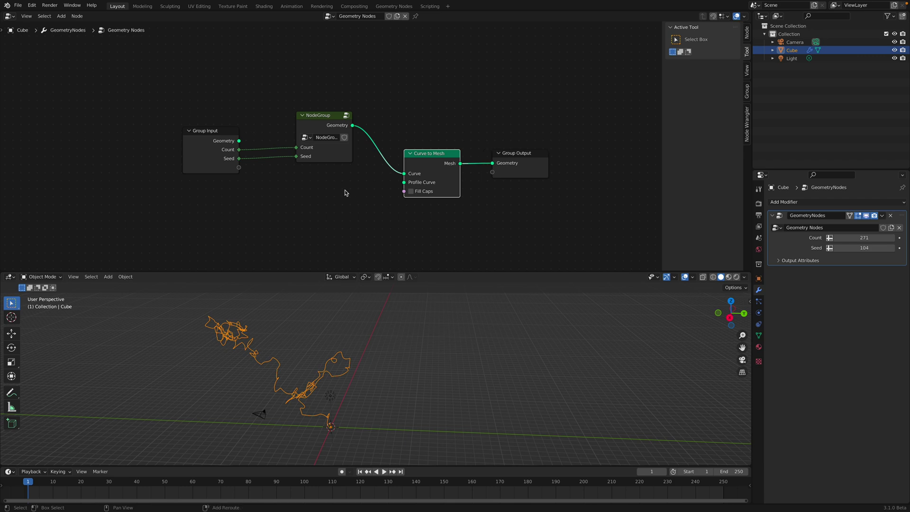
Add a Curve Circle with resolution 4 and radius 0.34 m, connect it to Curve to Mesh's Profile Curve, and save the file.
key(shift+a)
text(scir)
key(Down)
key(Return)
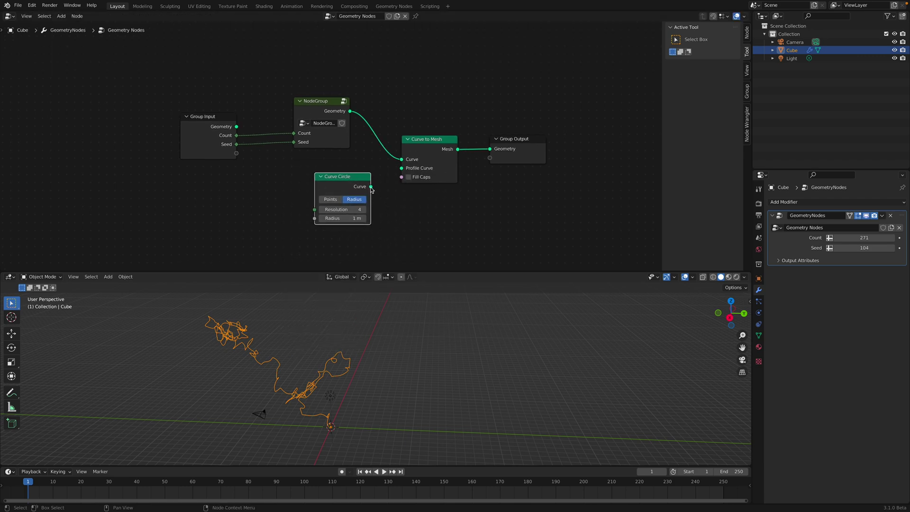
drag(398, 169, 399, 169)
middle_drag(397, 286, 369, 258)
drag(342, 219, 383, 235)
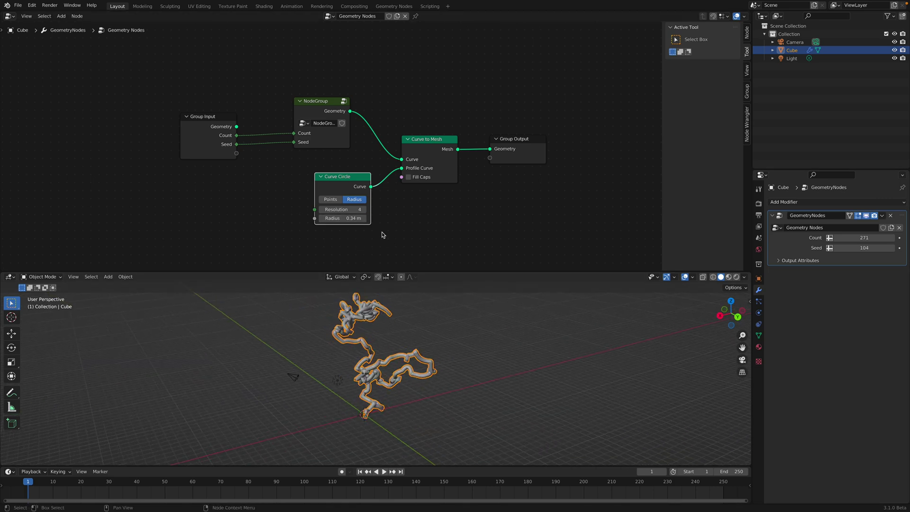
middle_drag(401, 243, 405, 216)
scroll(405, 217, up, 2)
key(ctrl+s)
Move Curve Circle away from the other nodes and insert a Set Curve Radius node between the node group and Curve to Mesh.
drag(351, 153, 308, 164)
middle_drag(420, 196, 418, 190)
key(shift+a)
text(sset ra)
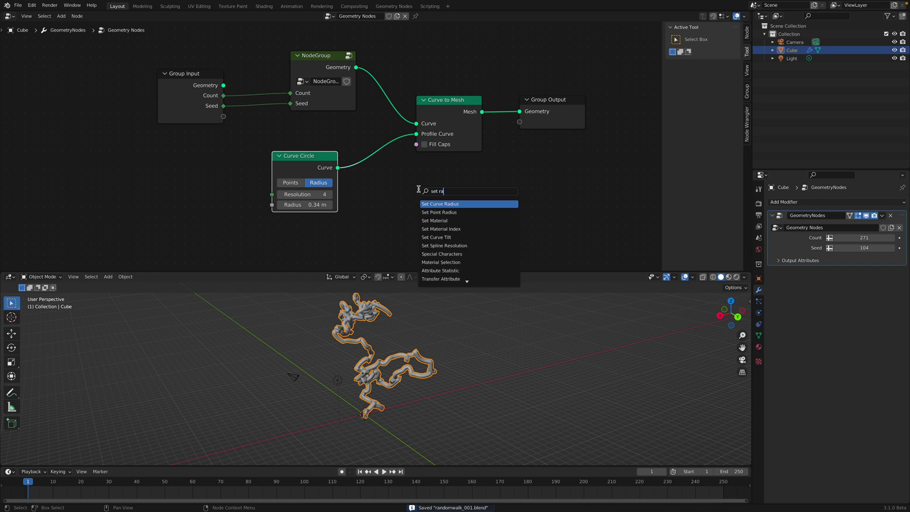
key(Return)
click(419, 118)
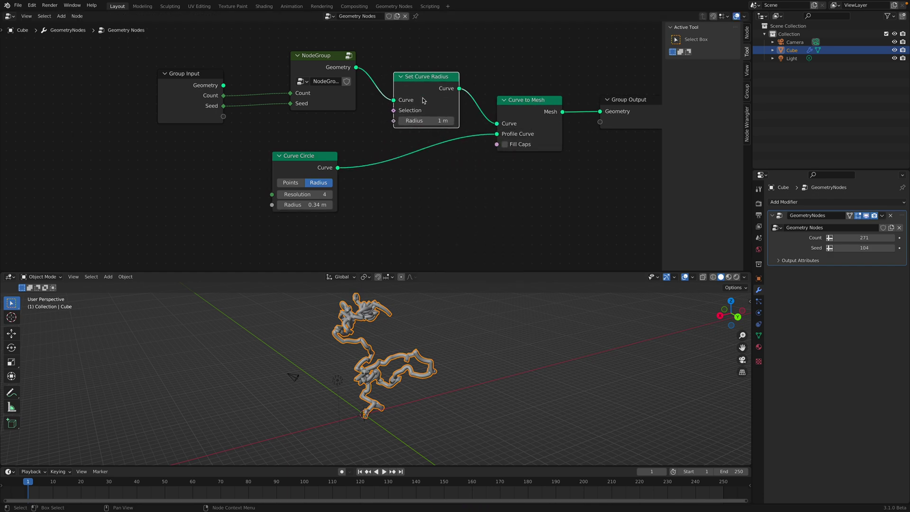
Add a float Random Value node and connect its Value to the Radius of Set Curve Radius.
key(shift+a)
text(srandom)
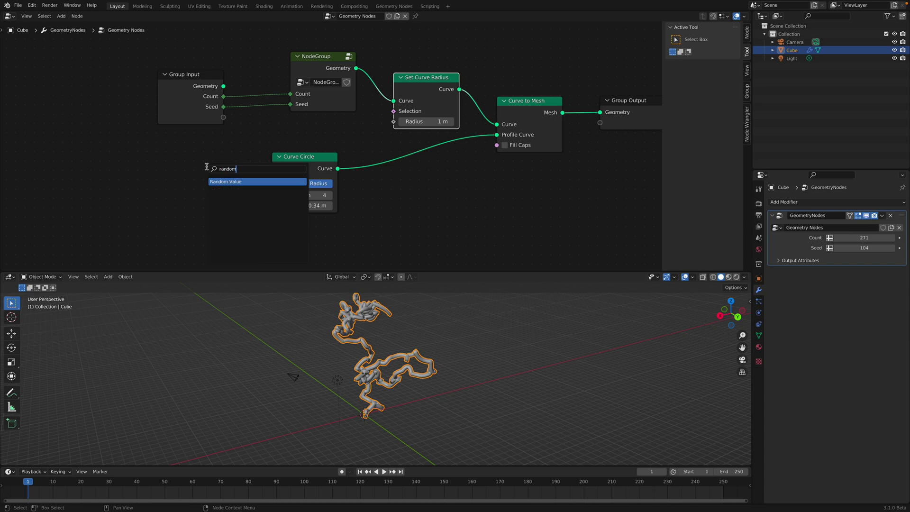
key(Return)
click(175, 154)
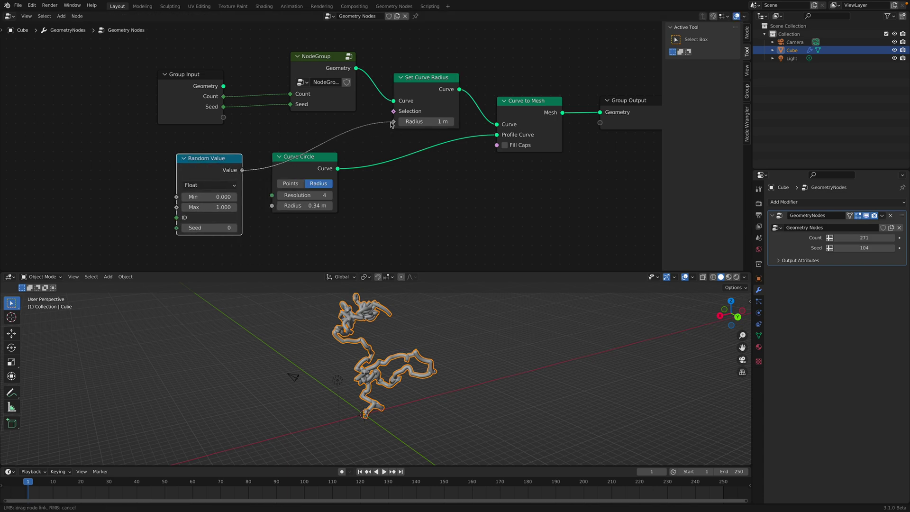
drag(392, 124, 392, 124)
Set the Random Value node to Min 0.160, Max 0.780 and Seed 40, and save the file.
drag(209, 197, 270, 208)
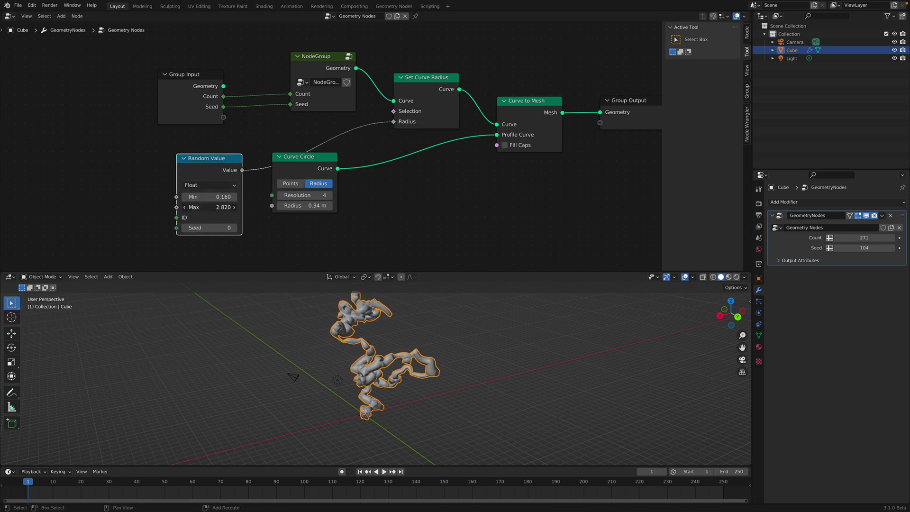
drag(210, 210, 159, 209)
middle_drag(434, 380, 490, 370)
scroll(379, 359, up, 2)
shift+middle_drag(380, 358, 436, 349)
drag(207, 229, 266, 228)
middle_drag(345, 357, 408, 370)
scroll(329, 376, up, 2)
drag(209, 228, 188, 207)
key(ctrl+s)
Spread out the nodes to make room between the node group and Set Curve Radius.
middle_drag(381, 171, 329, 192)
drag(461, 124, 469, 136)
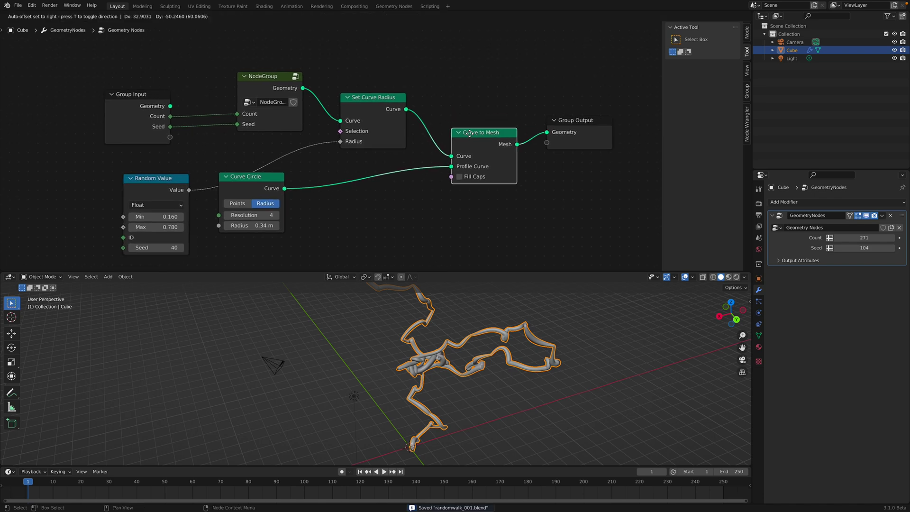
drag(378, 102, 382, 98)
drag(290, 83, 257, 74)
drag(151, 101, 120, 96)
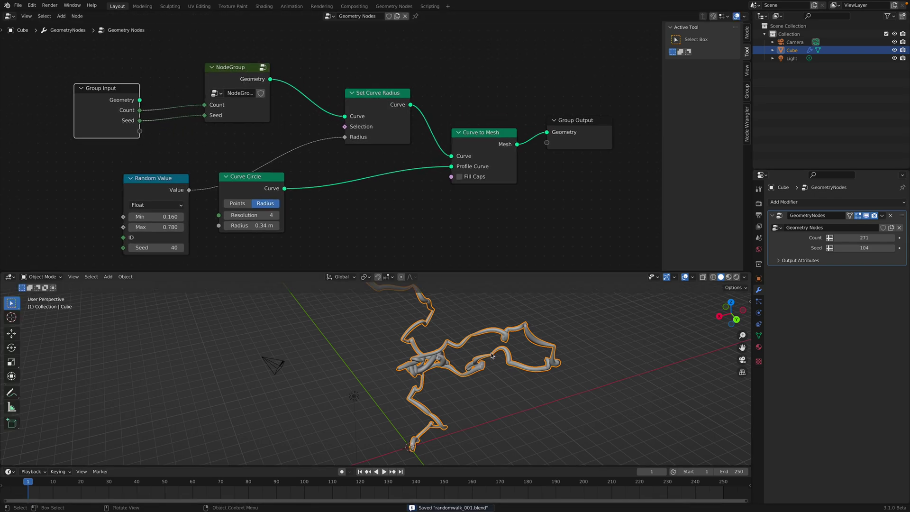
middle_drag(341, 351, 316, 340)
drag(377, 110, 383, 122)
Try a Resample Curve node with Count 1524 between the node group and Set Curve Radius, and delete it.
key(shift+a)
click(332, 108)
text(res)
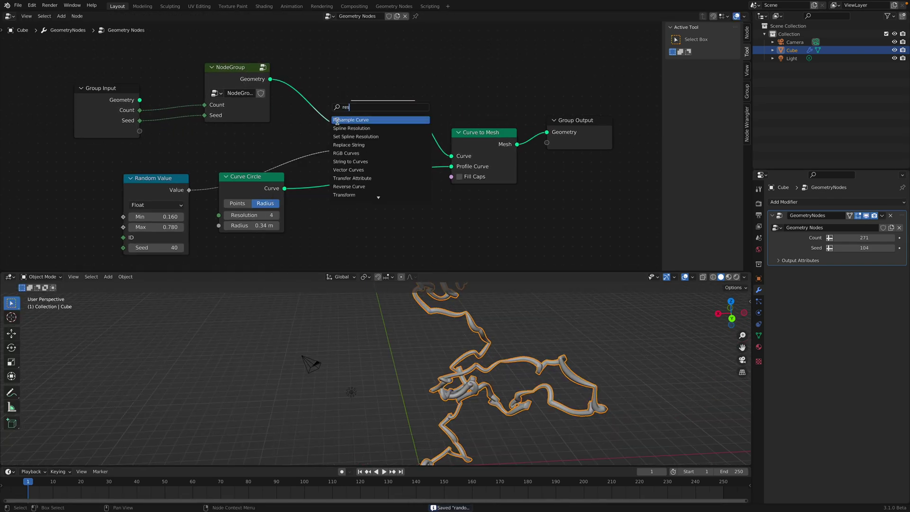
key(Return)
click(332, 118)
drag(339, 128, 427, 321)
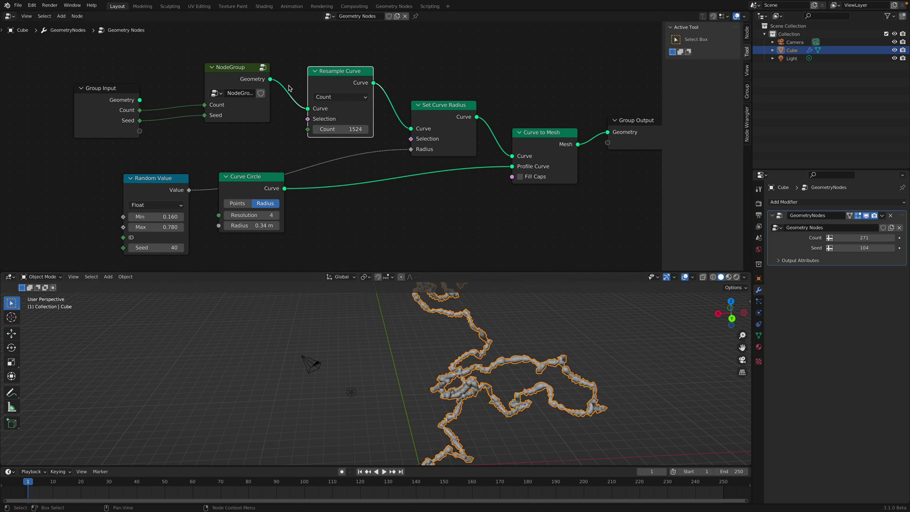
drag(415, 131, 414, 130)
key(x)
Set the Random Value node's Seed to 88 and save the file.
middle_drag(480, 324, 571, 324)
click(520, 325)
shift+middle_drag(404, 361, 431, 353)
mouse_move(173, 216)
mouse_down()
mouse_move(248, 216)
mouse_move(174, 217)
mouse_up()
key(Escape)
drag(162, 248, 187, 248)
scroll(379, 237, down, 2)
key(ctrl+s)
Select the Cube, set its Geometry Nodes modifier to Count 1000 and Seed 460, and save the file.
middle_drag(401, 327, 418, 381)
click(794, 50)
middle_drag(519, 323, 603, 344)
drag(852, 248, 896, 237)
middle_drag(610, 362, 521, 369)
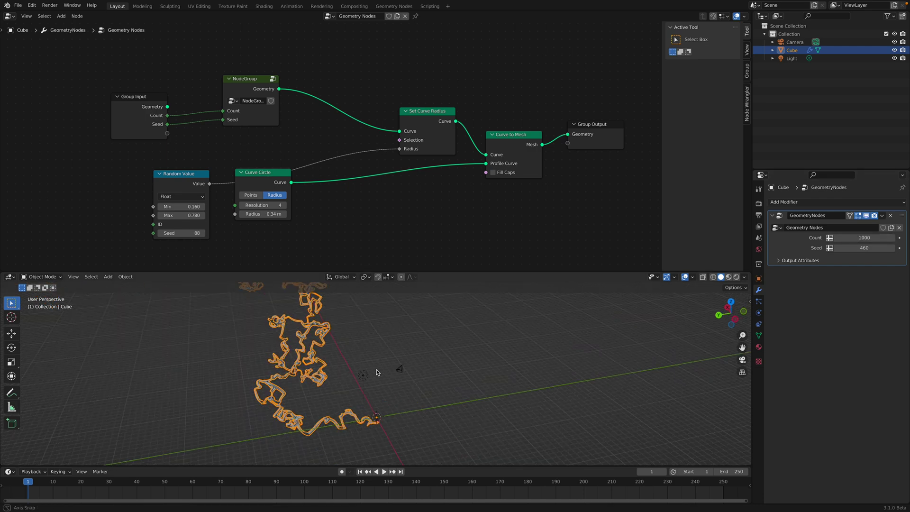
click(430, 362)
key(ctrl+s)
click(409, 354)
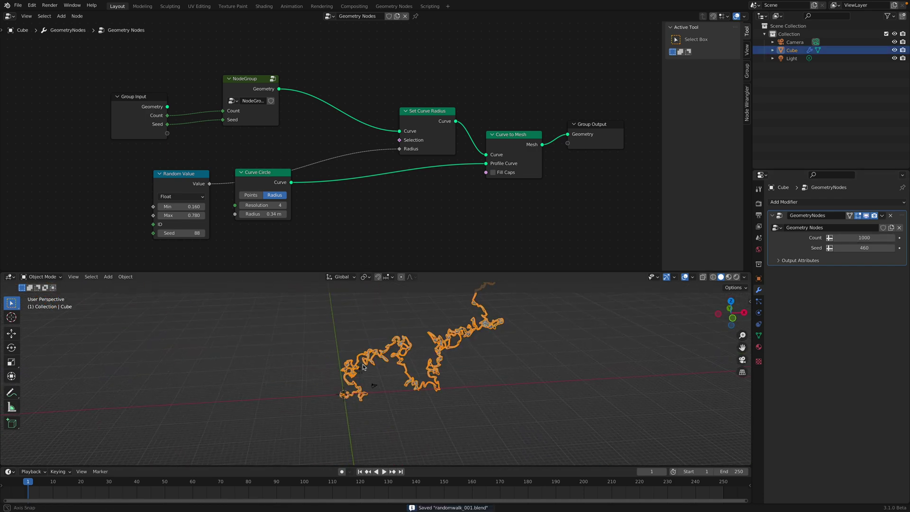
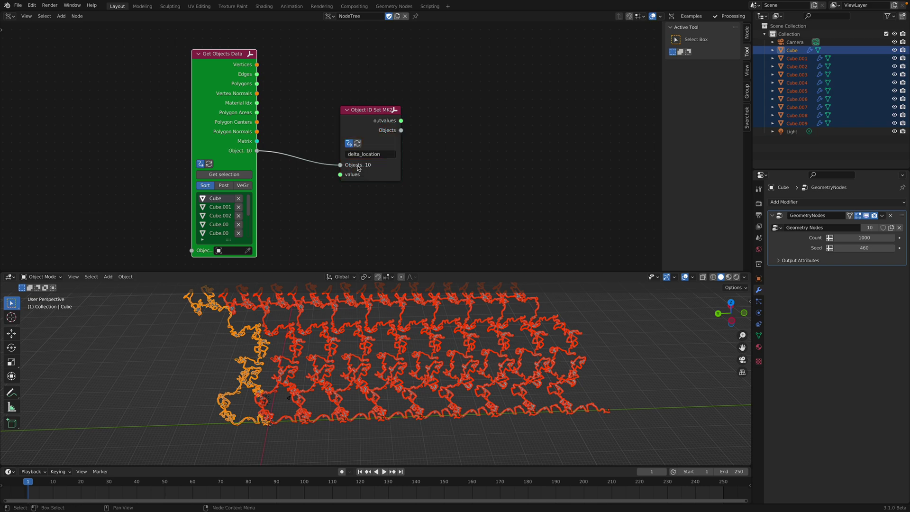
Copy the modifier Seed's full data path into the Object ID Set MK2 node's property and widen the node to show it.
right_click(846, 247)
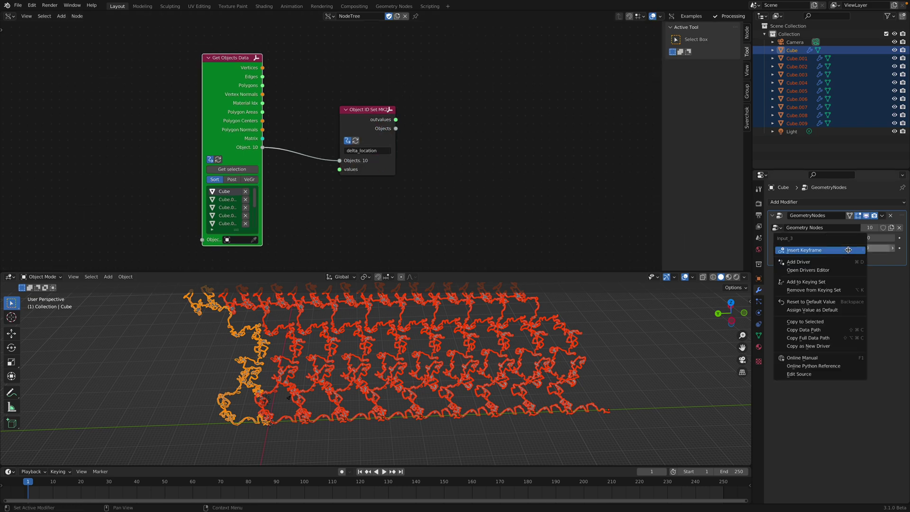
click(816, 337)
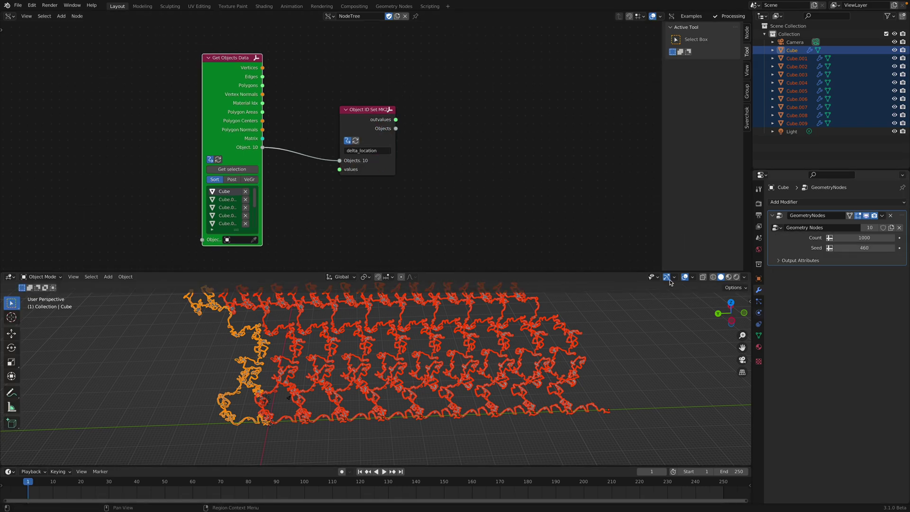
key(ctrl+v)
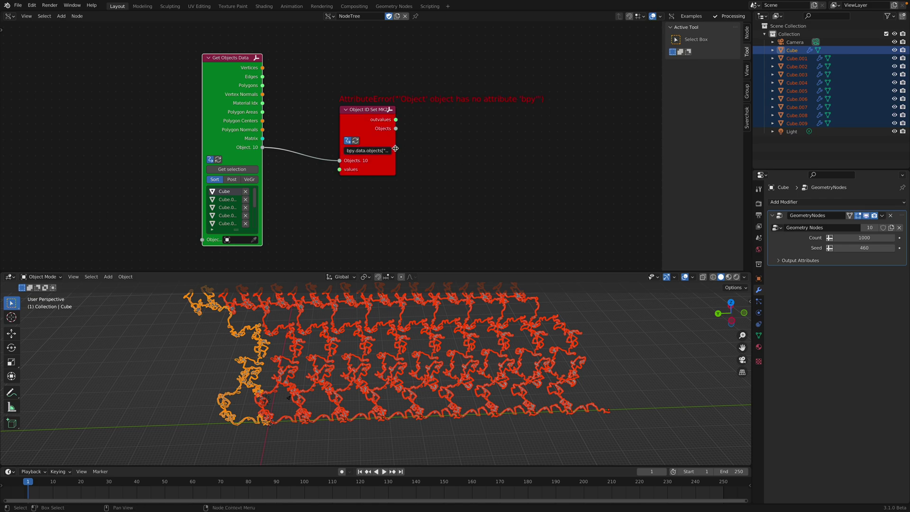
drag(396, 149, 584, 148)
scroll(560, 147, up, 2)
Shorten the Object ID Set MK2 property path to modifiers["GeometryNodes"]["Input_3"] and shift the node away from Get Objects Data.
click(439, 152)
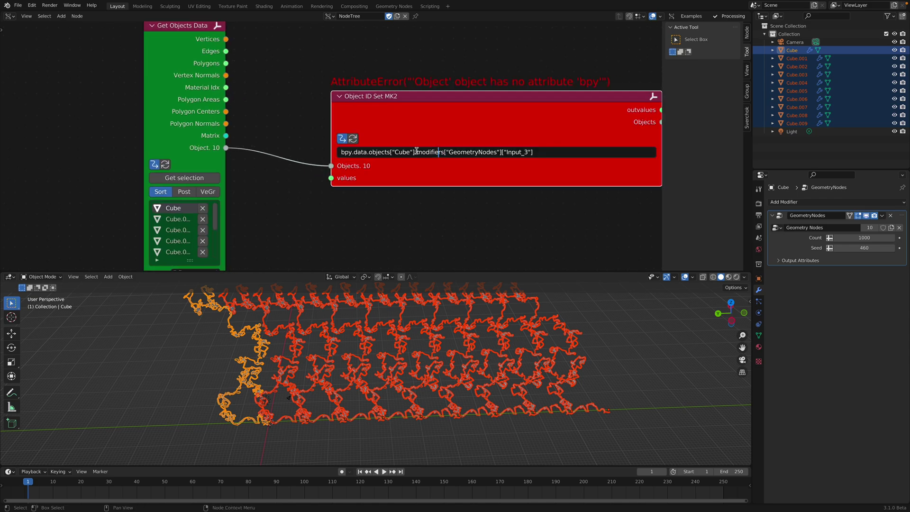
drag(389, 151, 298, 158)
key(BackSpace)
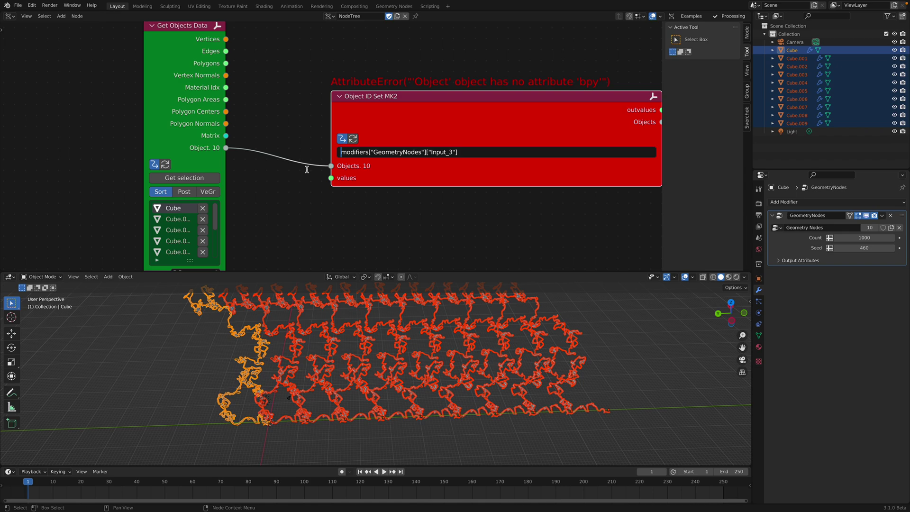
key(Return)
drag(393, 146, 422, 137)
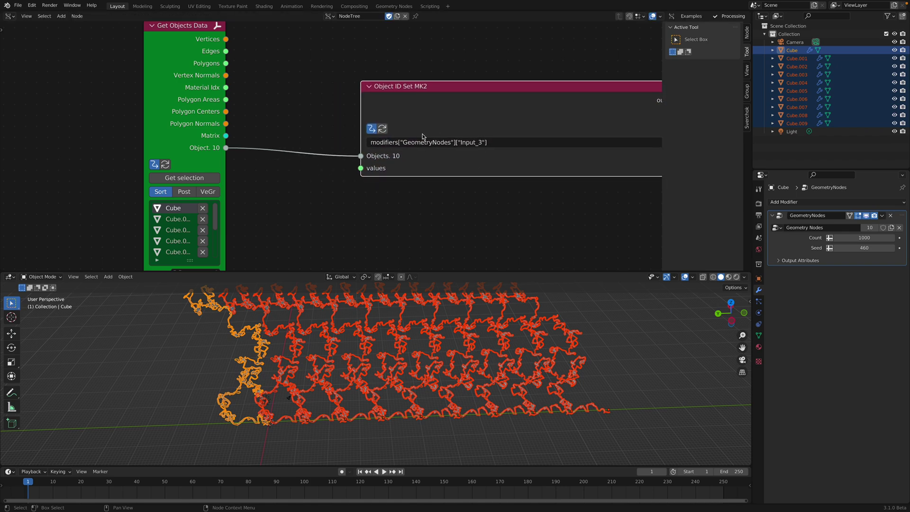
Add a Random Num Gen node between Get Objects Data and Object ID Set MK2, and save the file.
scroll(402, 199, down, 1)
middle_drag(370, 217, 360, 182)
key(shift+a)
click(360, 183)
text(random v)
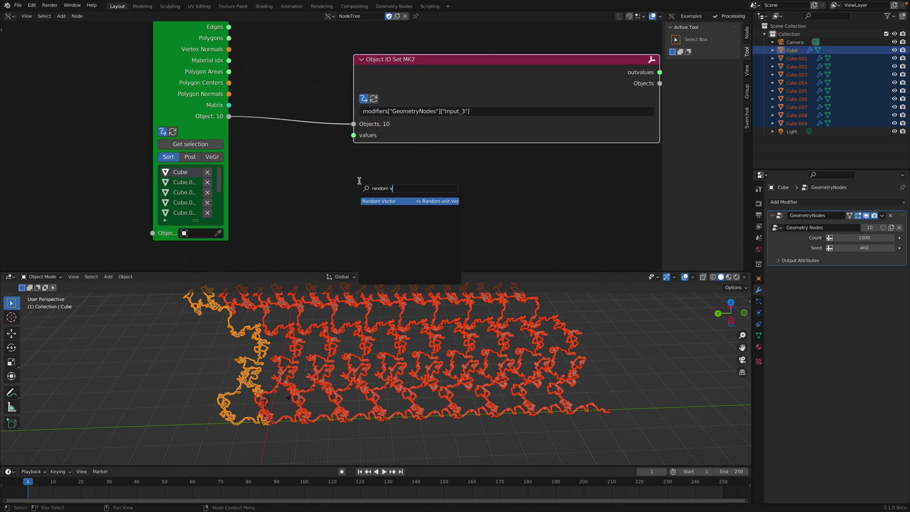
text(ran)
text(value)
text(randomv)
text(a)
text(random)
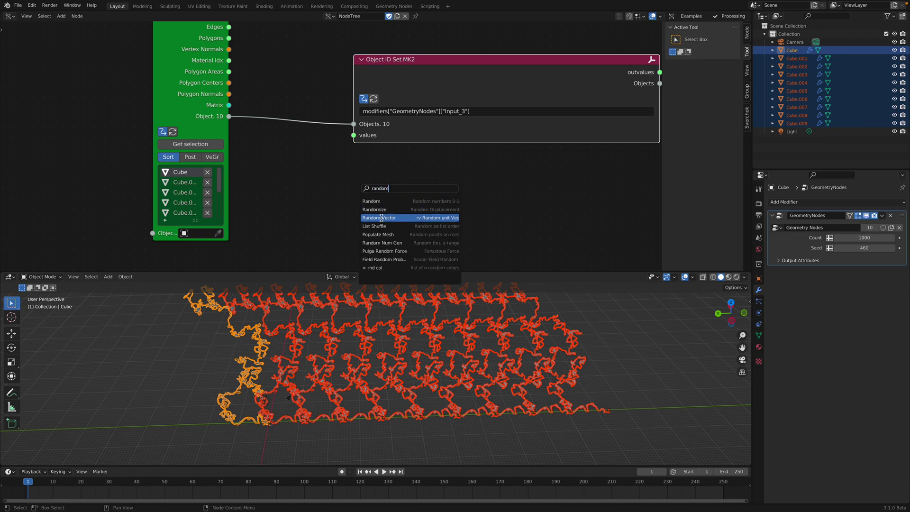
click(382, 241)
click(282, 195)
key(ctrl+s)
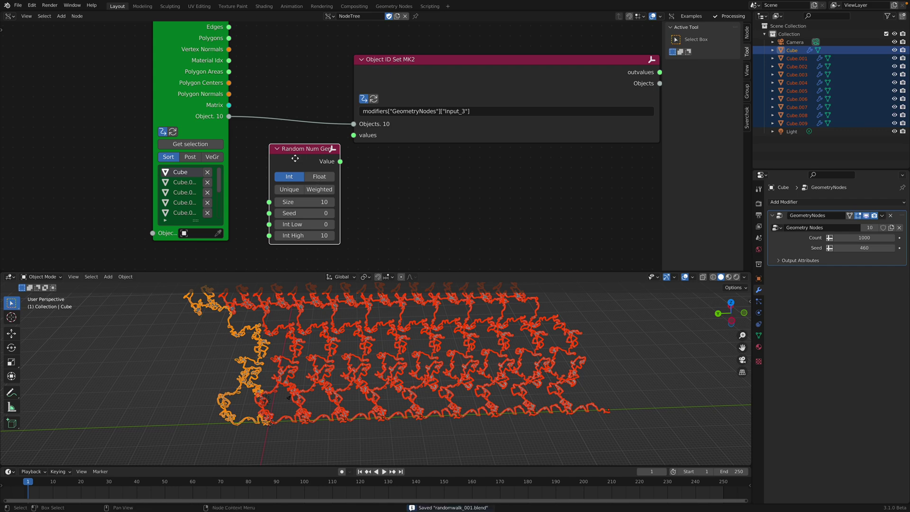
Set Random Num Gen's Int High to 1000, connect its Value to the values input of Object ID Set MK2, and save the file.
scroll(322, 163, down, 1)
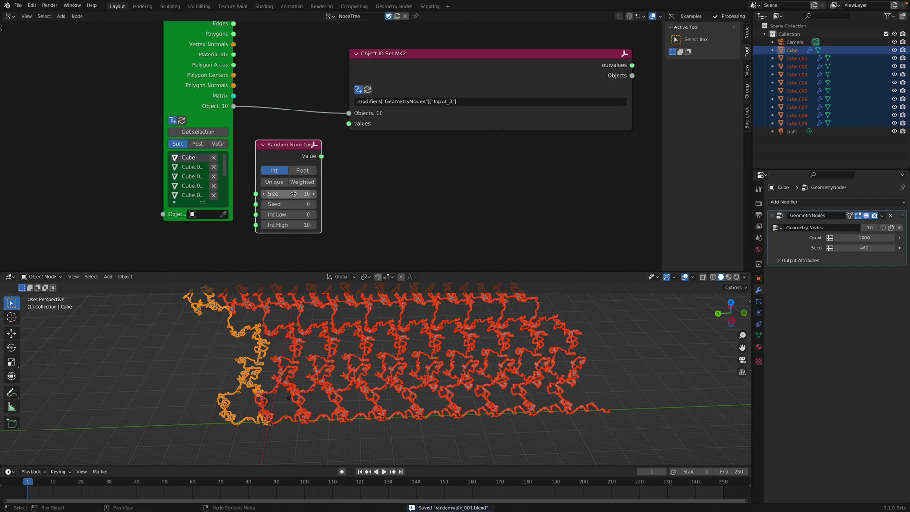
drag(289, 224, 360, 224)
key(Return)
drag(332, 149, 349, 124)
key(ctrl+s)
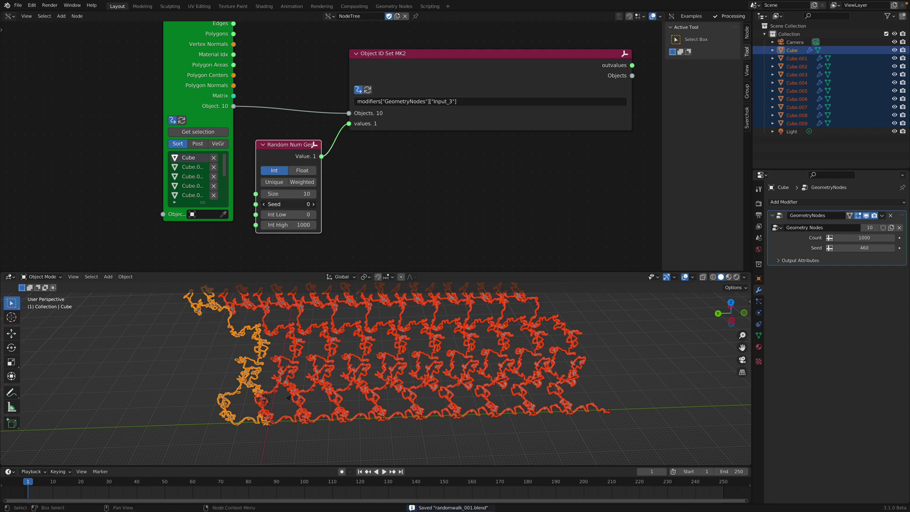
Set Random Num Gen's Seed to 108 and select several walk copies in turn to check their modifier Seeds.
click(520, 363)
click(474, 353)
click(417, 355)
click(313, 359)
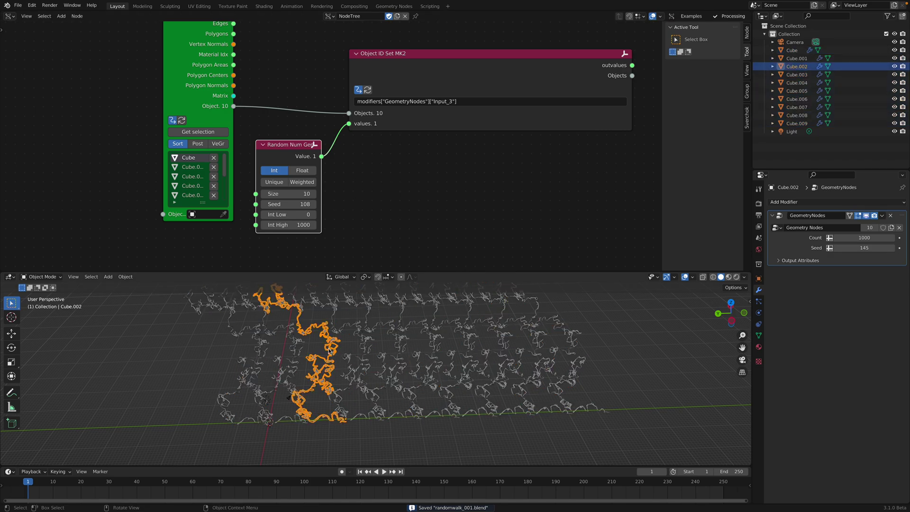
click(278, 360)
Reopen the recent file randomwalk_001.blend and save it under the incremented name randomwalk_002.blend.
click(19, 5)
mouse_move(57, 30)
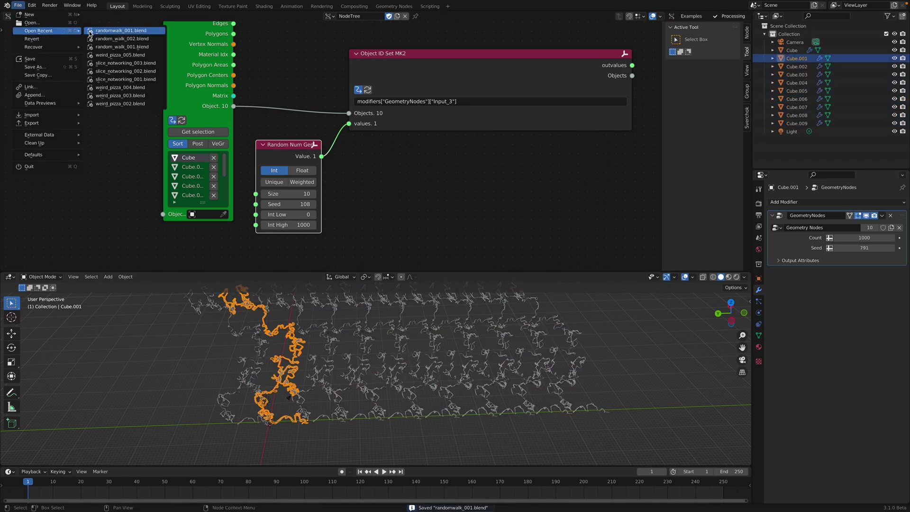
click(97, 31)
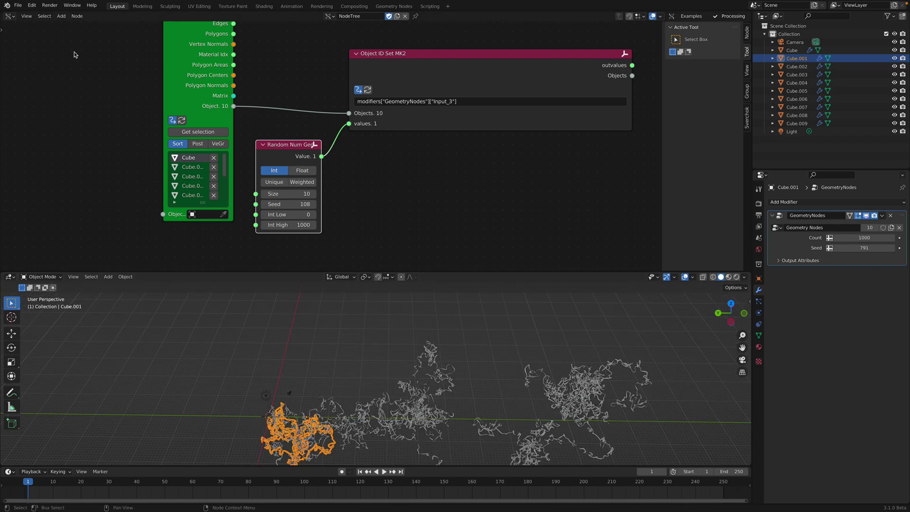
click(18, 5)
click(38, 69)
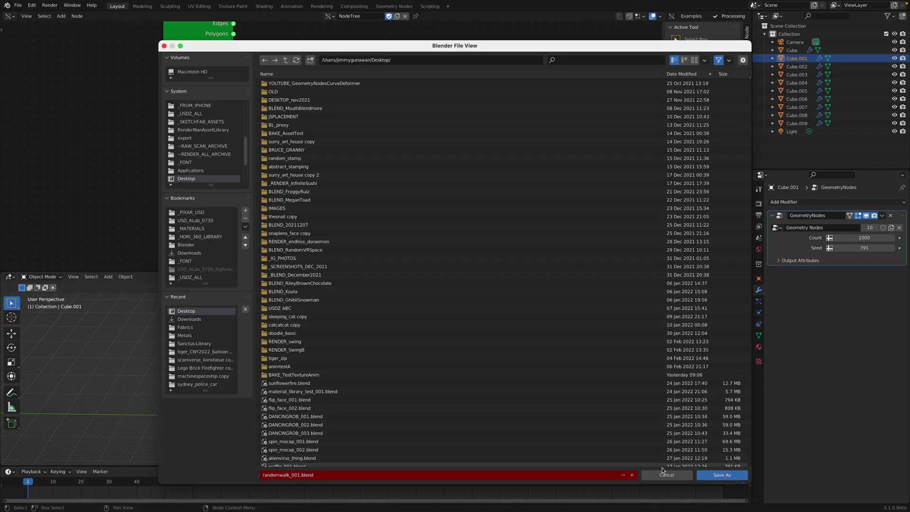
click(633, 476)
click(722, 475)
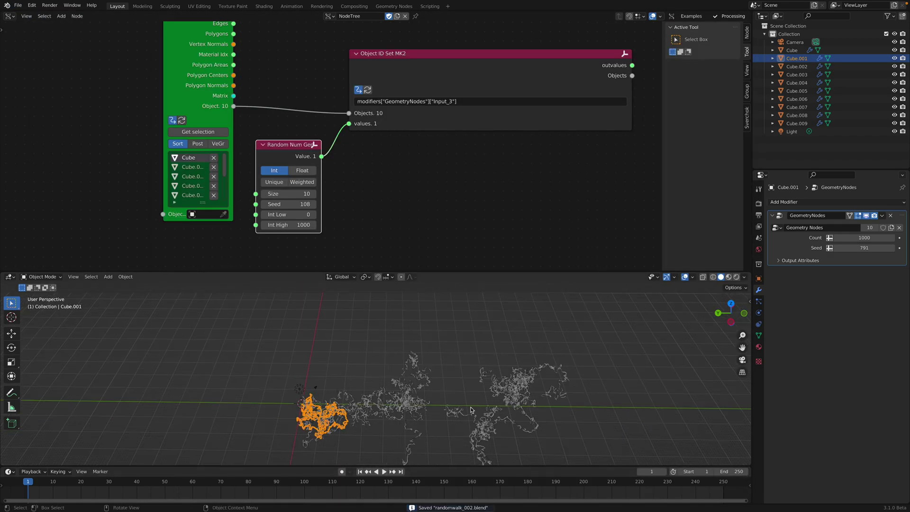
Select all objects and clear their locations to gather the random walks at the world origin.
middle_drag(461, 379, 464, 337)
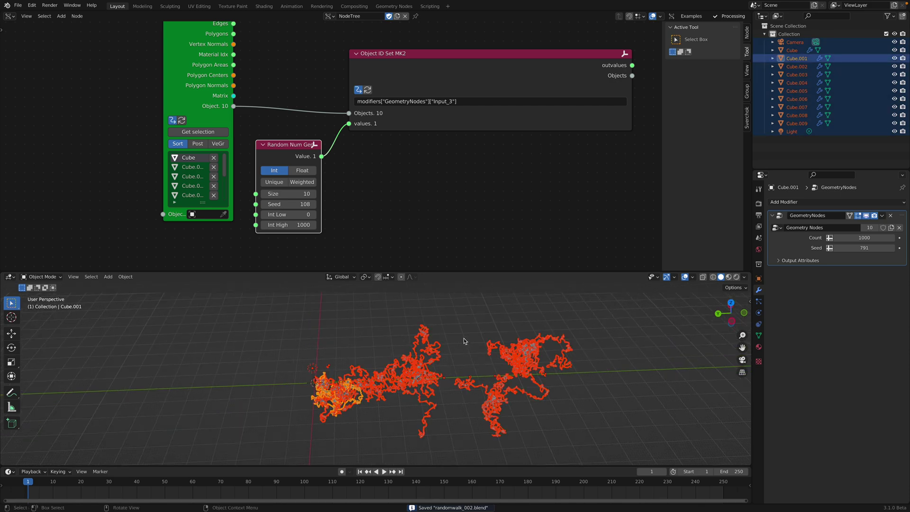
key(alt+g)
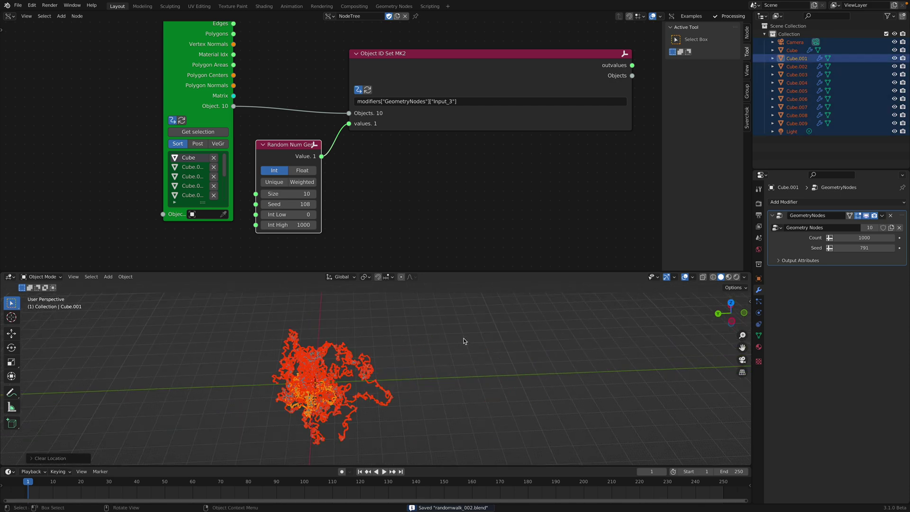
Set the GeometryNodes modifier's Count to 3000 on all selected walks, deselect them, and save the file.
click(462, 342)
middle_drag(463, 342, 447, 361)
key(a)
click(853, 239)
text(3000)
key(alt+Return)
scroll(556, 362, down, 2)
mouse_move(484, 372)
middle_down()
mouse_move(449, 367)
mouse_move(474, 363)
middle_up()
click(449, 367)
key(ctrl+s)
Set the solid viewport shading to MatCap lighting with Random object colors.
click(745, 277)
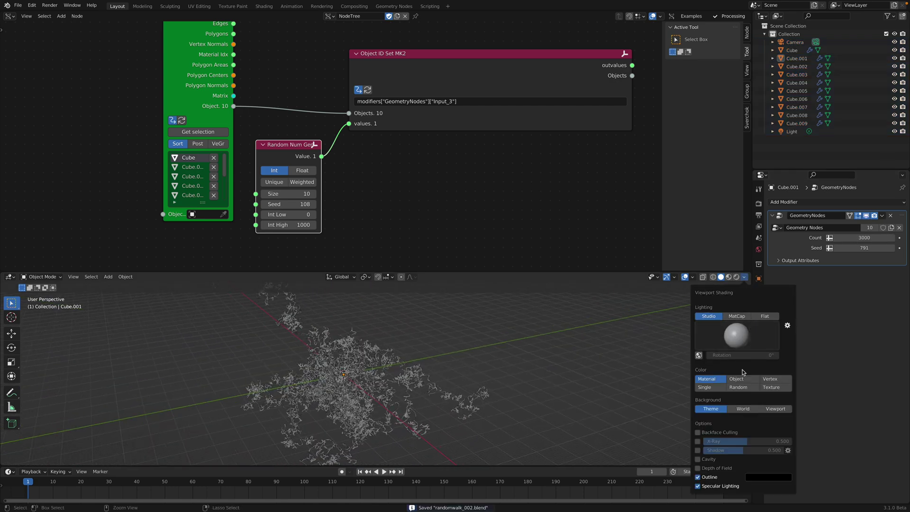
click(739, 387)
click(736, 316)
click(738, 337)
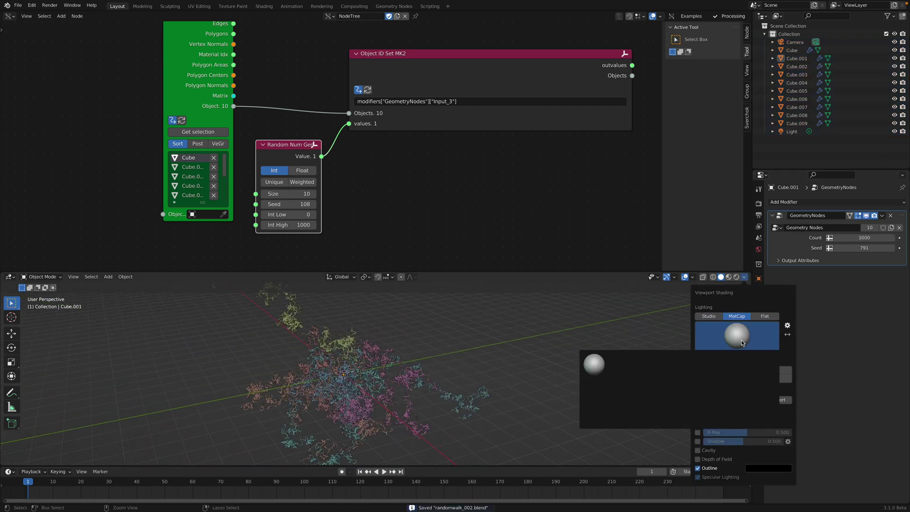
scroll(510, 348, up, 5)
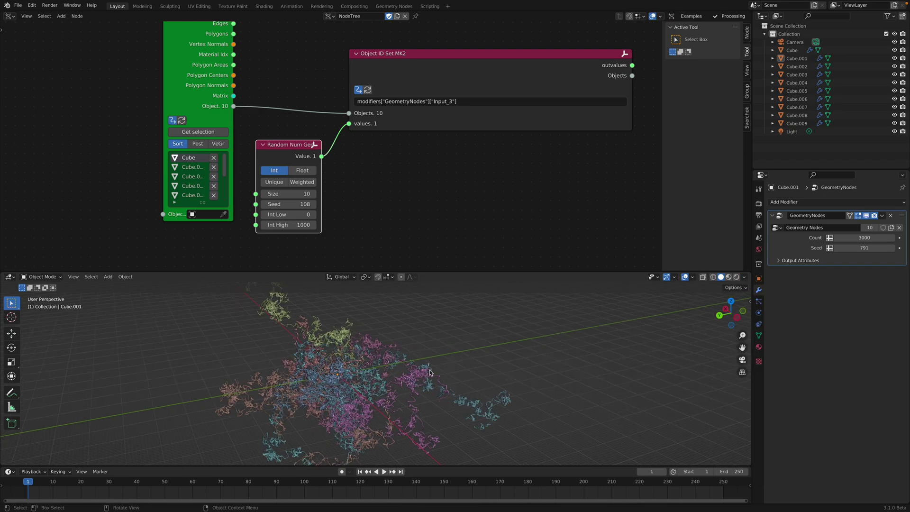
Enable Cavity in the viewport shading options and save the file.
middle_drag(569, 354, 611, 339)
click(745, 279)
click(699, 451)
scroll(606, 373, down, 3)
middle_drag(606, 373, 464, 355)
key(ctrl+s)
scroll(421, 200, down, 2)
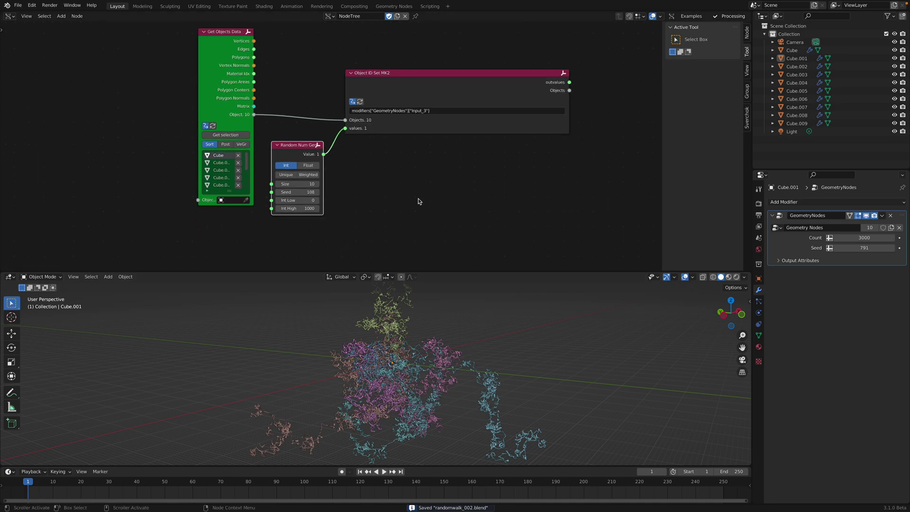
Select all objects and duplicate them twice, placing each set of copies beside the previous one.
click(419, 356)
middle_drag(420, 357, 444, 364)
scroll(507, 369, up, 2)
click(493, 377)
click(531, 388)
key(ctrl+s)
key(a)
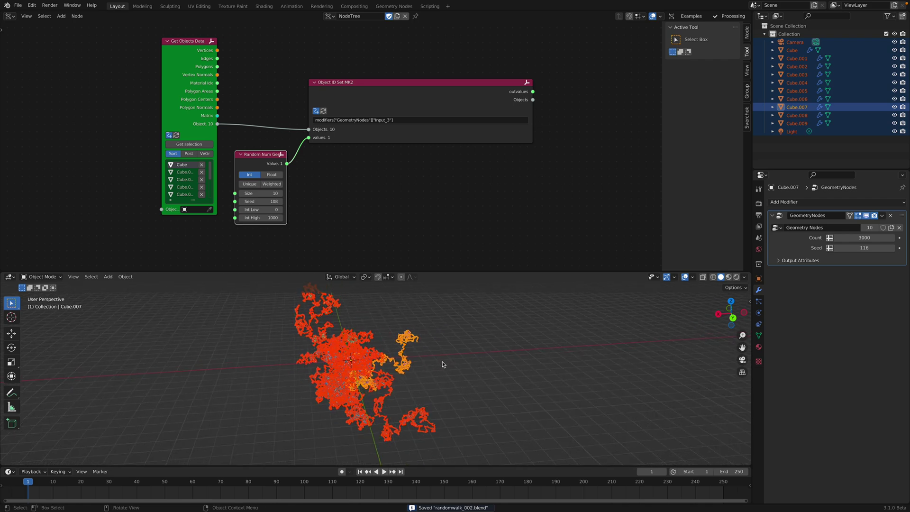
key(shift+d)
click(524, 358)
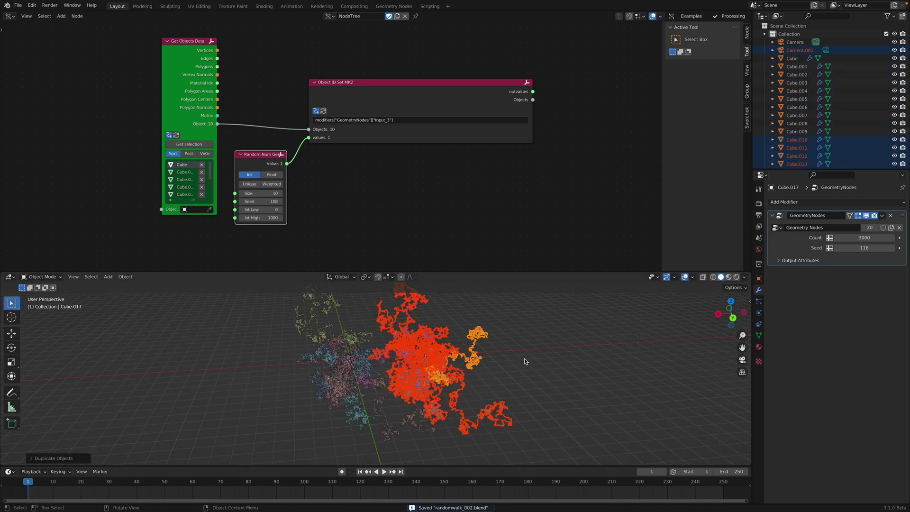
key(shift+d)
click(607, 359)
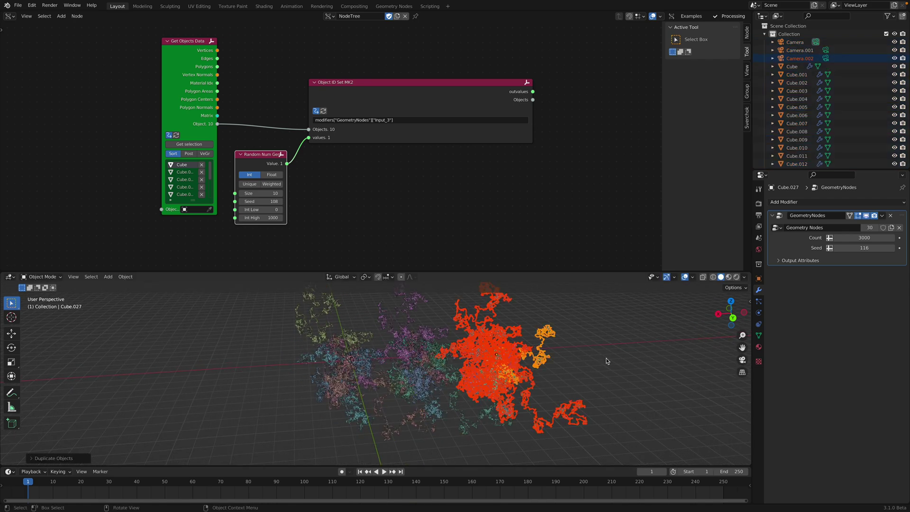
Set Random Num Gen's Size to 30 and Seed to 360, and save the file.
click(271, 194)
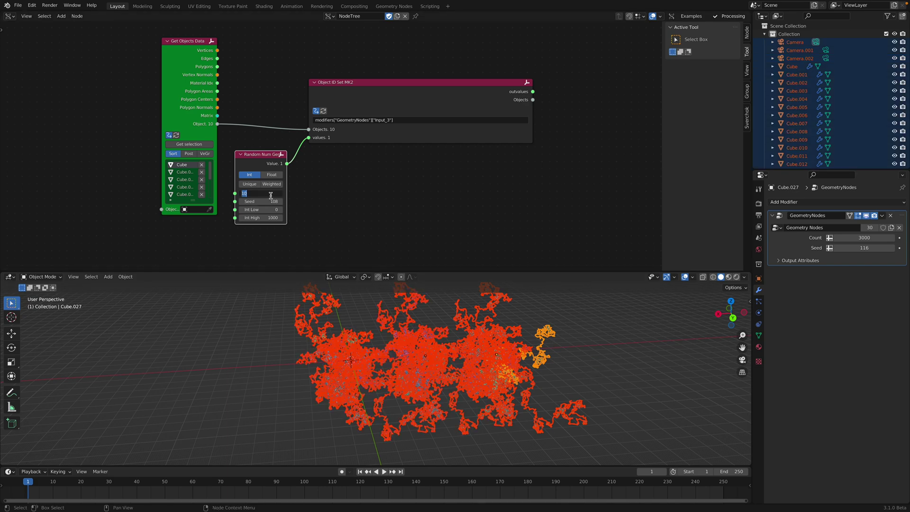
text(30)
key(Return)
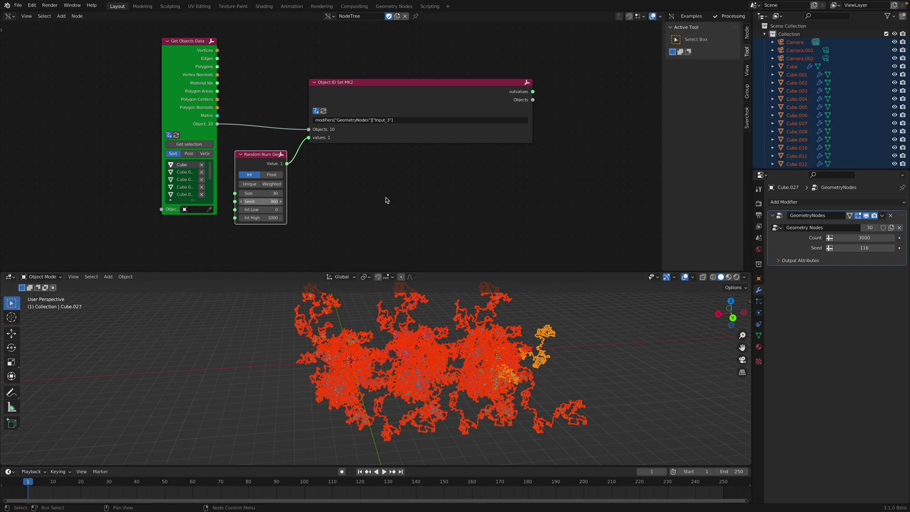
key(super+s)
Reopen the recent file randomwalk_002.blend and clear the locations of all selected objects.
click(19, 6)
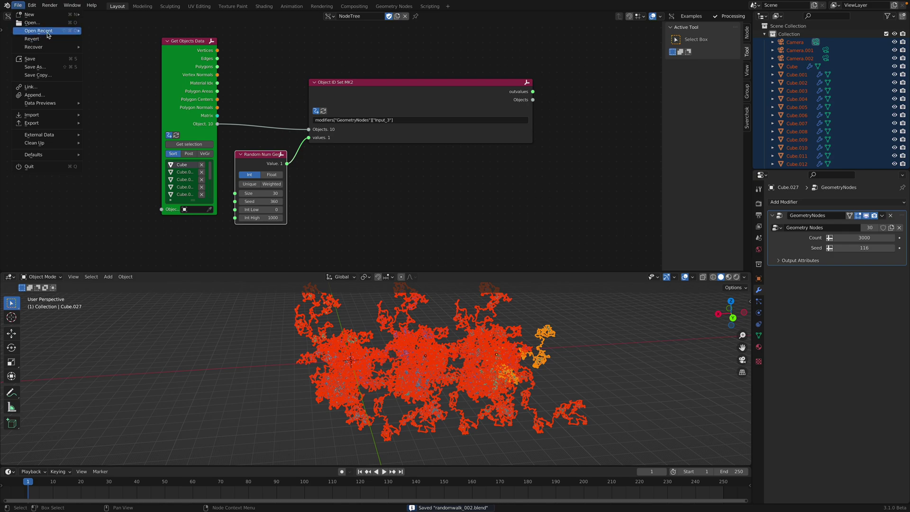
mouse_move(43, 36)
middle_drag(516, 320, 525, 327)
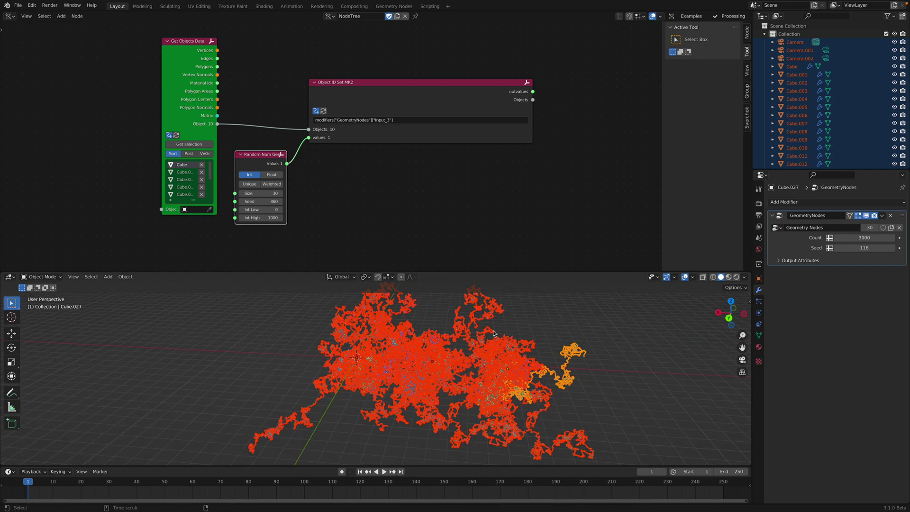
key(alt+g)
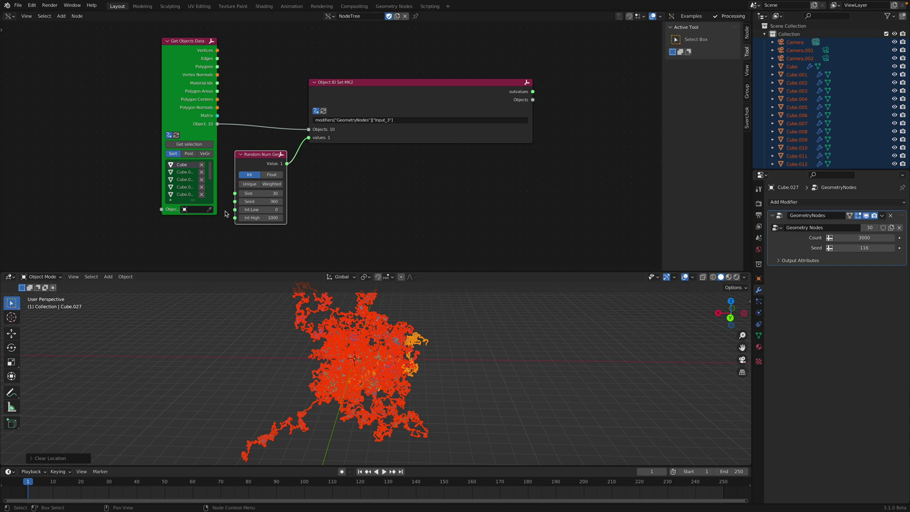
Load the current selection into Get Objects Data and set Random Num Gen's Seed to 438.
click(187, 144)
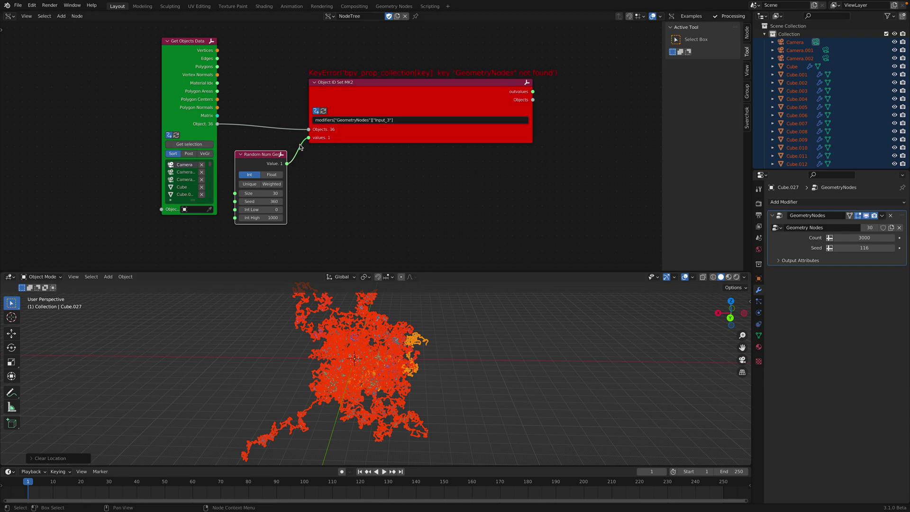
click(391, 353)
click(377, 375)
click(352, 358)
Save the file and reopen randomwalk_002.blend from the recent files.
key(ctrl+s)
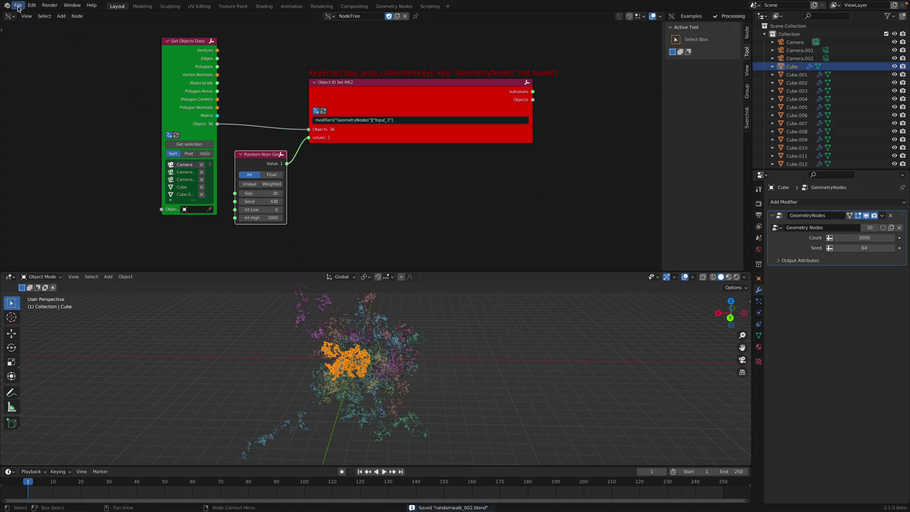
click(18, 5)
mouse_move(38, 30)
click(103, 33)
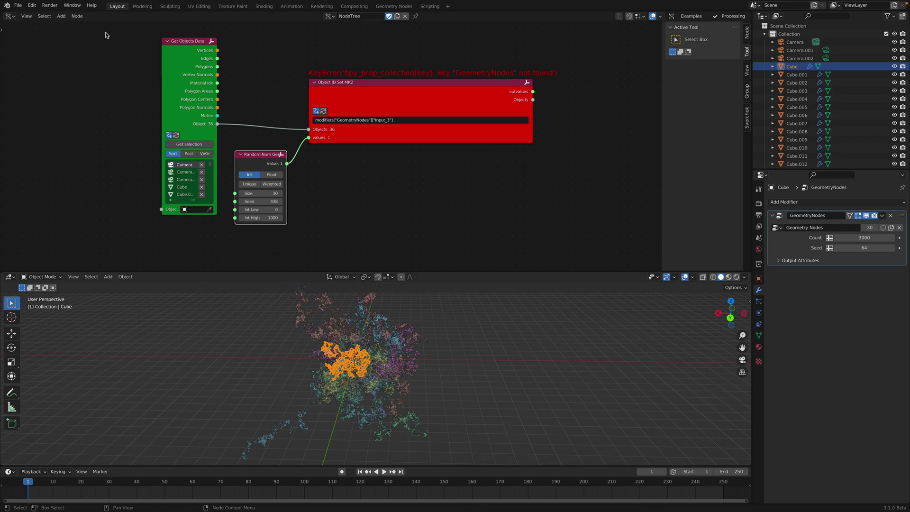
Select only the mesh objects by type and load that selection into Get Objects Data.
middle_drag(437, 338, 408, 338)
click(223, 314)
click(92, 277)
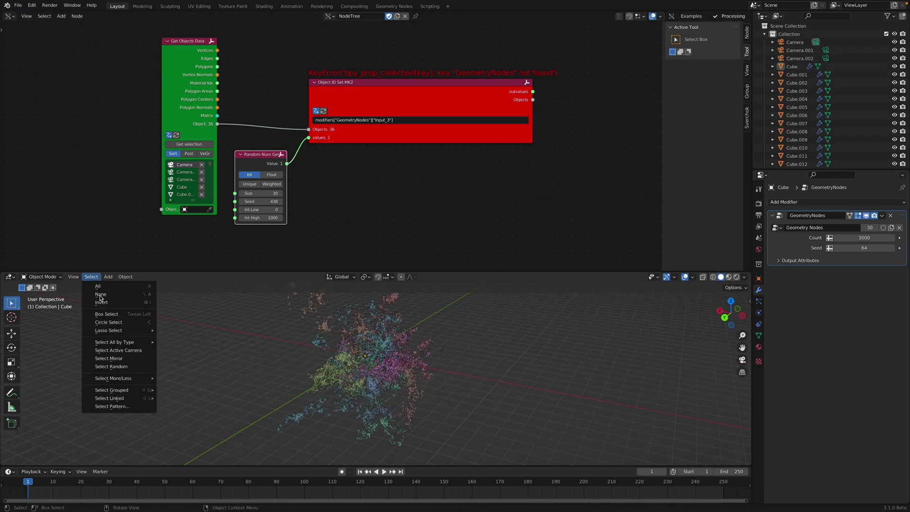
mouse_move(134, 342)
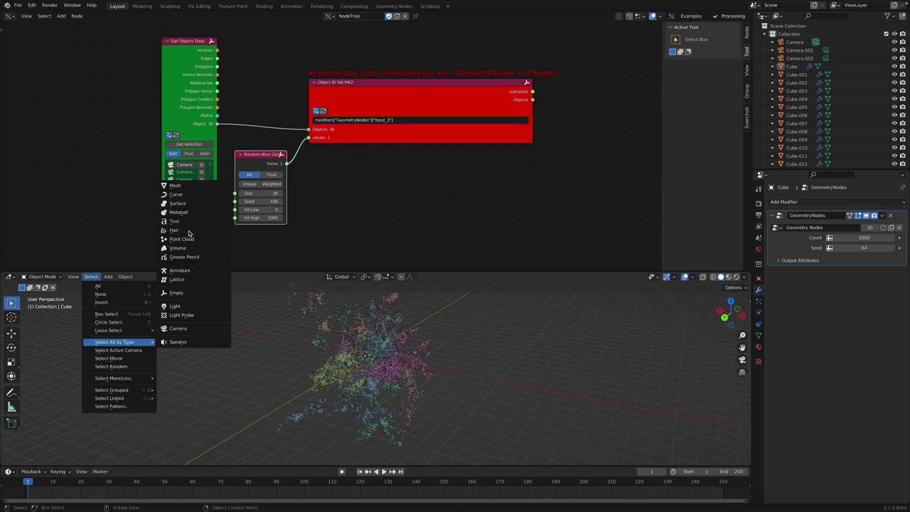
click(191, 186)
click(194, 147)
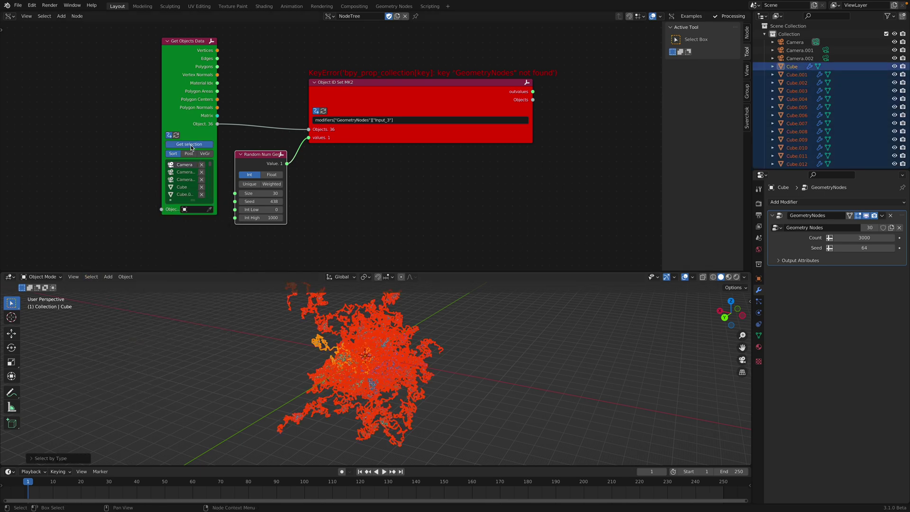
Save and reopen randomwalk_002.blend to refresh the walk Seeds, deselect everything, and save again.
key(ctrl+s)
click(18, 5)
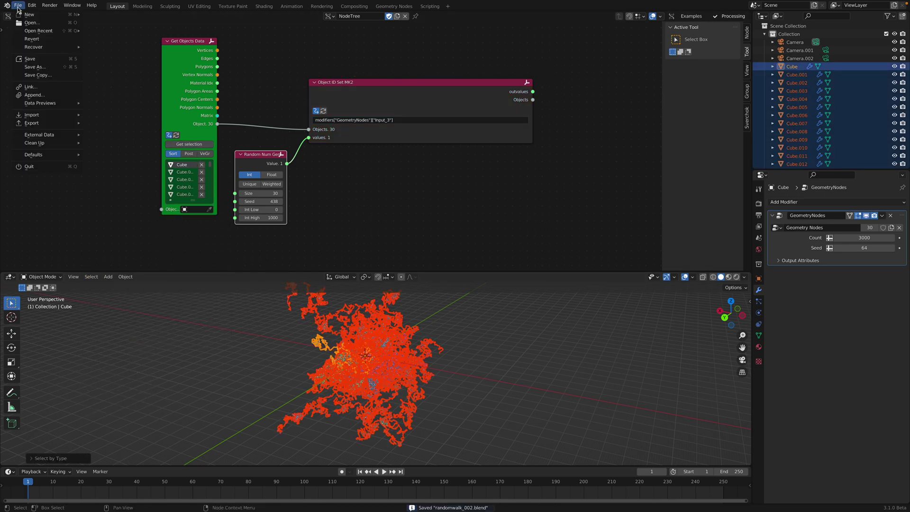
mouse_move(71, 30)
middle_drag(441, 321, 445, 272)
click(443, 332)
key(ctrl+s)
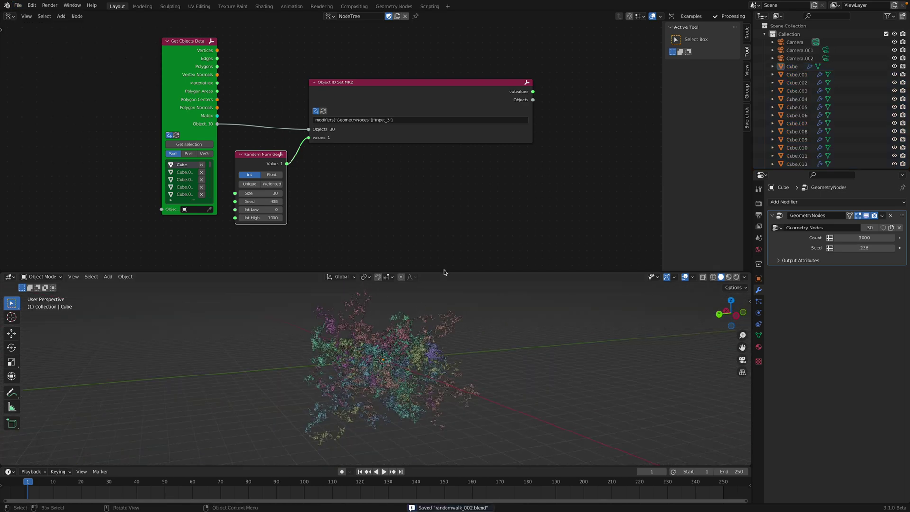
Enlarge the 3D viewport and hide its gizmos and overlays for a clean view of the walks.
drag(446, 273, 446, 131)
scroll(446, 258, up, 5)
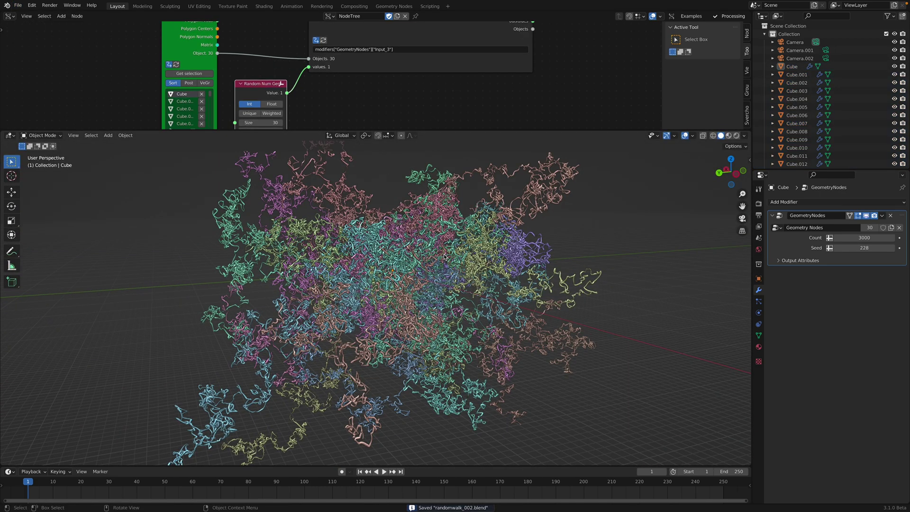
click(667, 137)
click(685, 136)
middle_drag(573, 240, 480, 253)
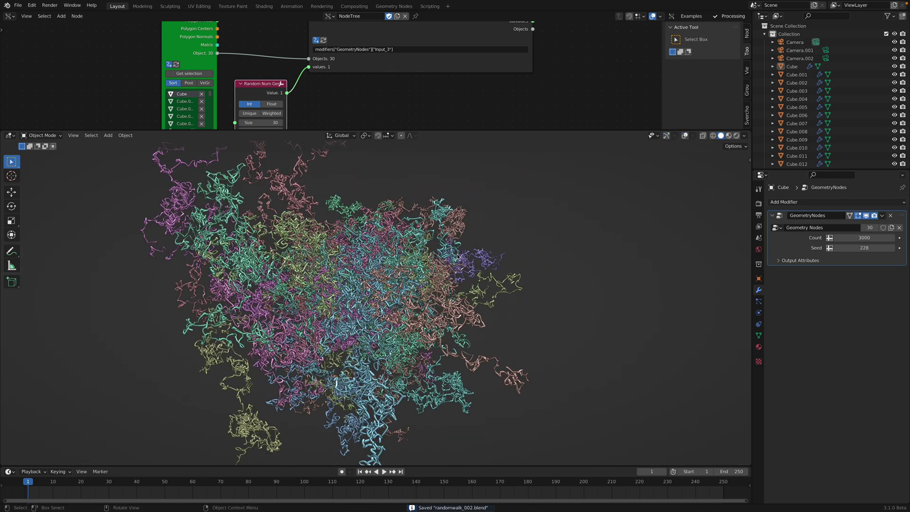
Examine the colored random walks from several angles and distances in the fullscreen viewport.
key(ctrl+alt+space)
middle_drag(572, 274, 603, 278)
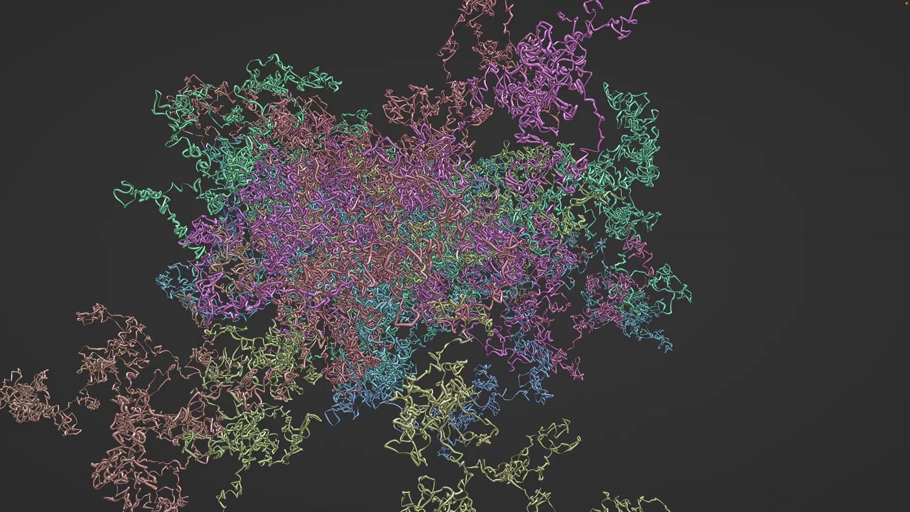
scroll(522, 280, down, 1)
mouse_move(498, 281)
middle_down()
mouse_move(529, 285)
mouse_move(472, 285)
mouse_move(495, 281)
mouse_move(489, 289)
middle_up()
scroll(493, 283, down, 3)
key(ctrl+alt+space)
scroll(518, 284, up, 3)
scroll(488, 289, down, 3)
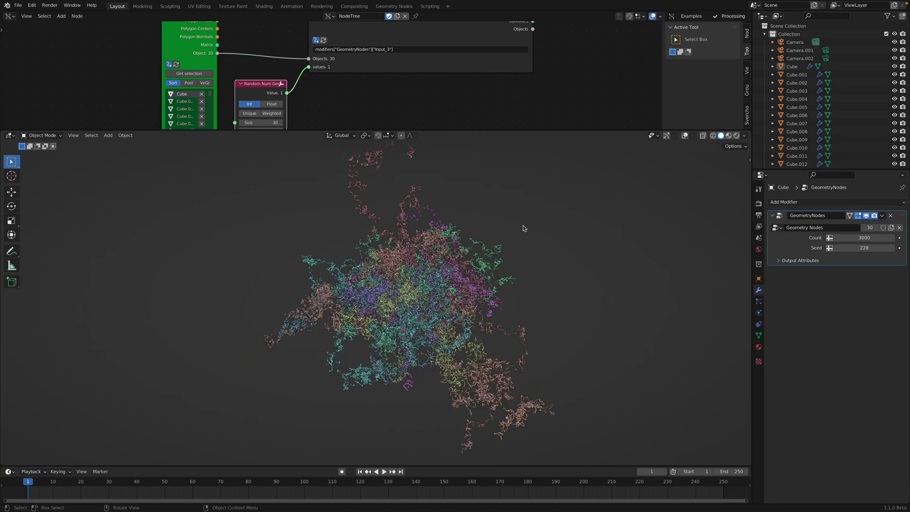
Give the node area more height and switch it to the Geometry Node Editor showing the walk's node tree.
drag(566, 130, 566, 222)
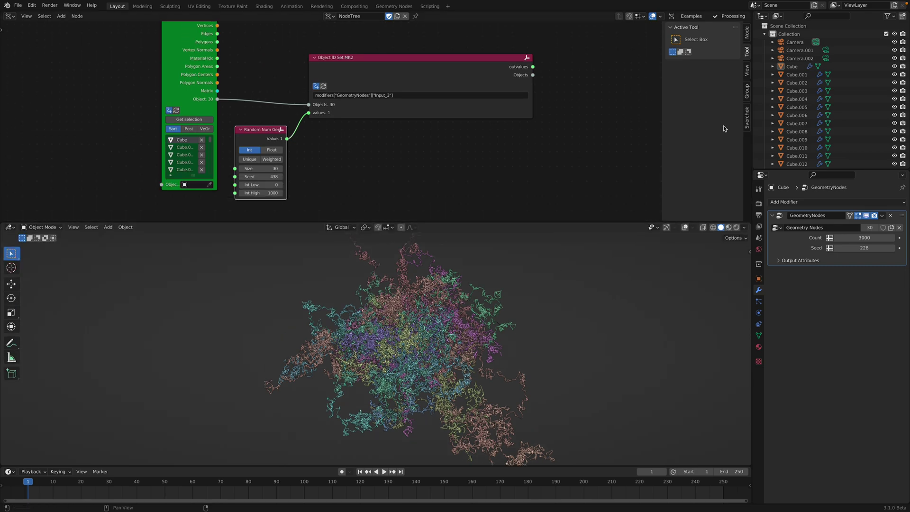
middle_drag(631, 303, 597, 189)
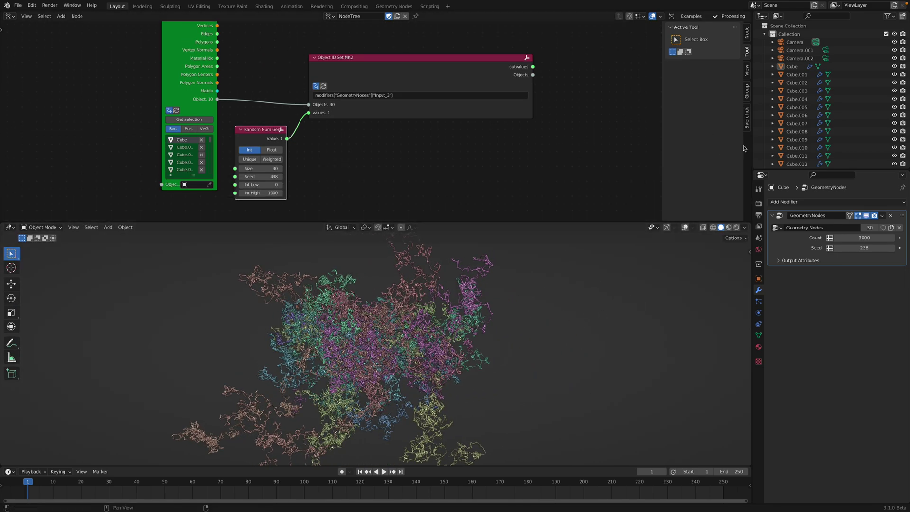
click(13, 18)
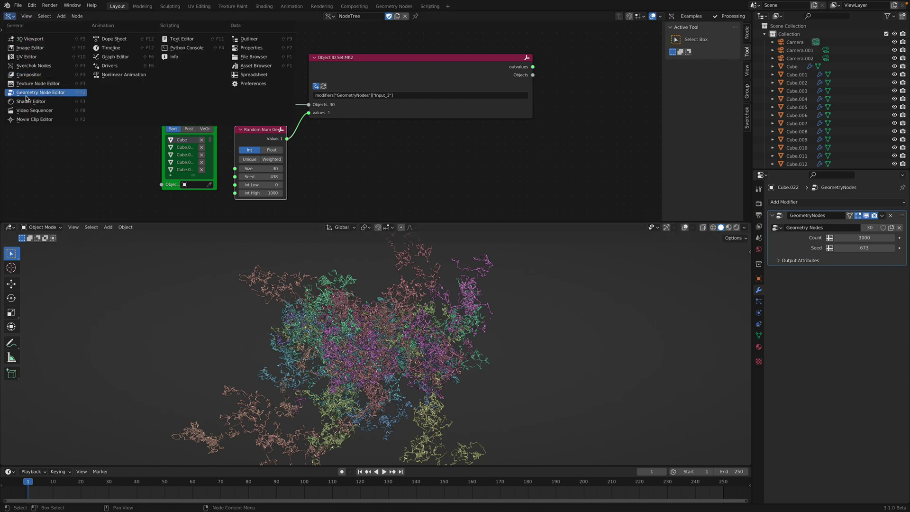
click(43, 93)
key(Home)
click(246, 63)
drag(246, 63, 241, 70)
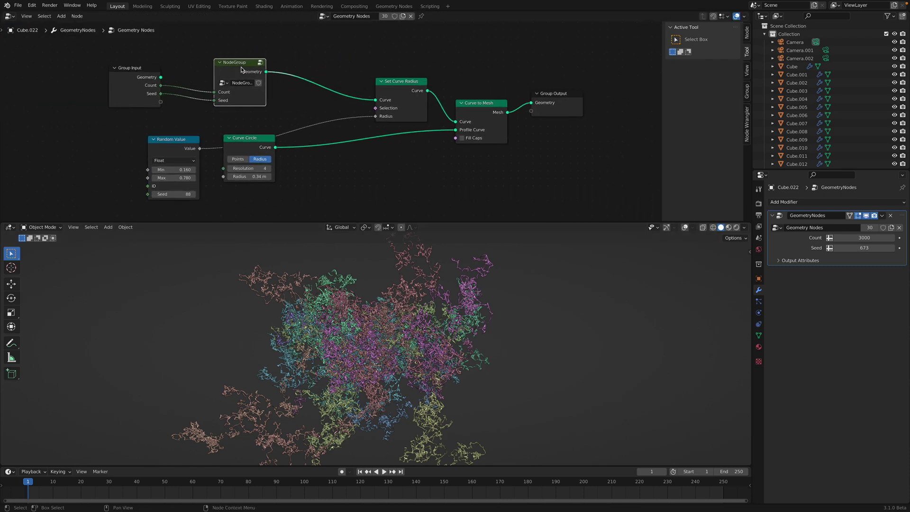
Set Curve Circle's Resolution to 3, save the file, and set the Random Value node's Seed to 148.
drag(244, 140, 273, 162)
middle_drag(284, 152, 290, 129)
scroll(290, 135, up, 2)
double_click(284, 170)
text(3)
key(Return)
key(ctrl+s)
middle_drag(248, 85, 250, 95)
drag(155, 186, 187, 171)
Open the NodeGroup for editing and rearrange its nodes into a more readable layout.
click(244, 35)
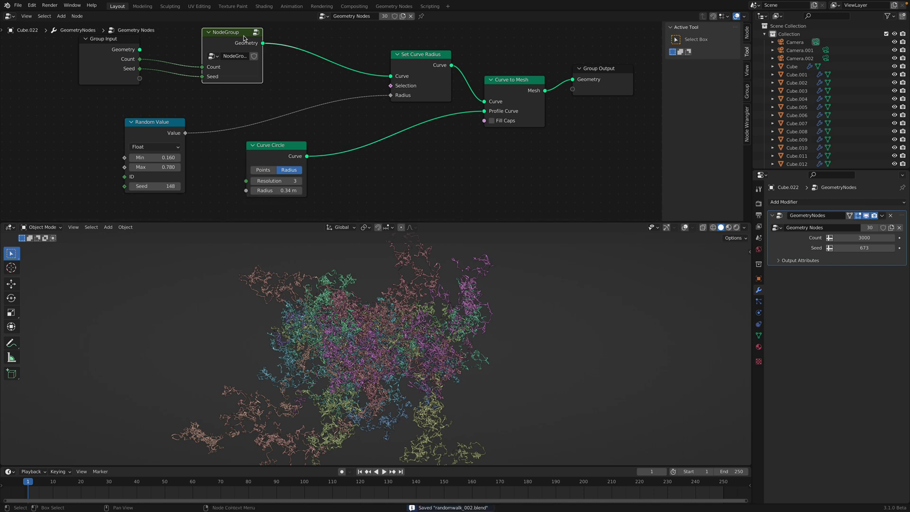
key(Tab)
middle_drag(350, 91, 404, 102)
scroll(405, 102, down, 4)
drag(282, 83, 288, 70)
drag(76, 118, 61, 136)
middle_drag(118, 124, 171, 122)
drag(417, 114, 428, 124)
drag(512, 122, 515, 110)
middle_drag(441, 153, 443, 133)
Try connecting Accumulate Field's Trailing output to Set Position's Offset with the curve line's End Z at 166 m.
drag(409, 119, 408, 126)
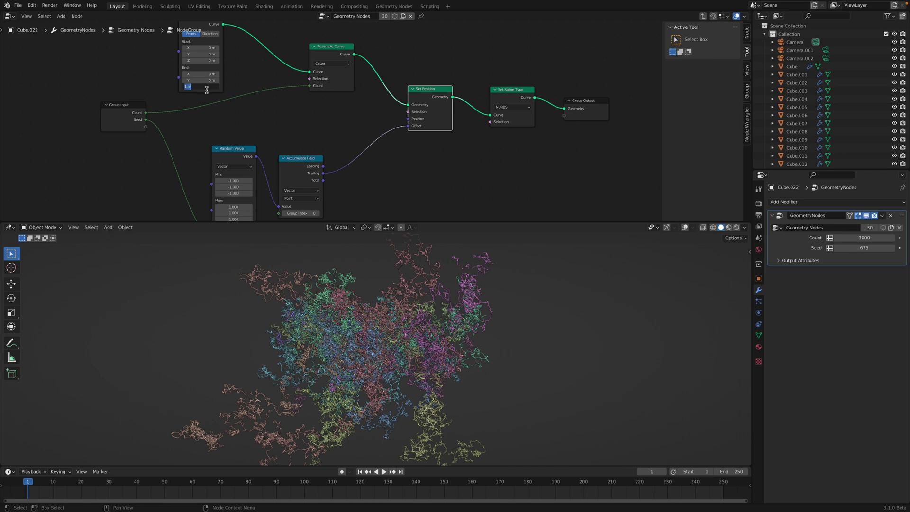
key(Return)
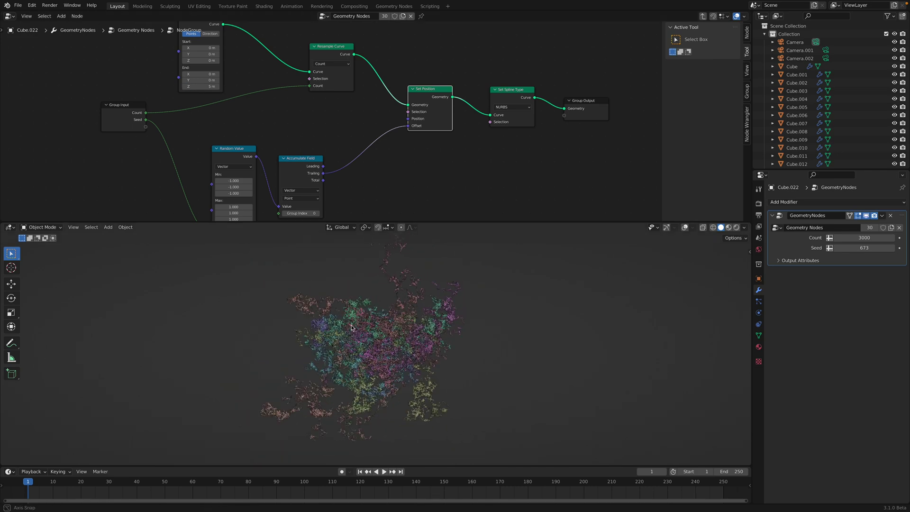
mouse_move(202, 86)
mouse_down()
mouse_move(258, 87)
mouse_move(217, 86)
mouse_up()
middle_drag(360, 418, 360, 353)
scroll(360, 353, up, 6)
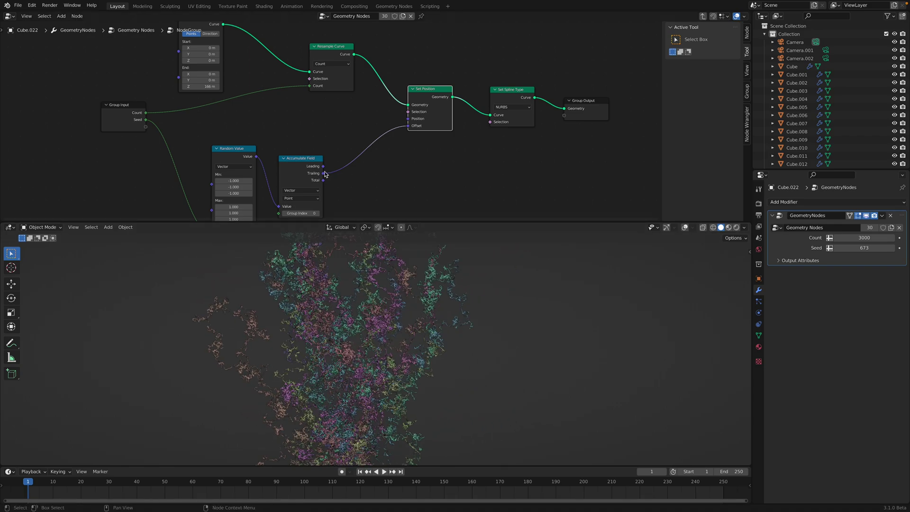
Reconnect Accumulate Field's Trailing output to Set Position's Position input and set the curve line's End Z to 5 m.
scroll(411, 127, up, 1)
drag(416, 126, 416, 122)
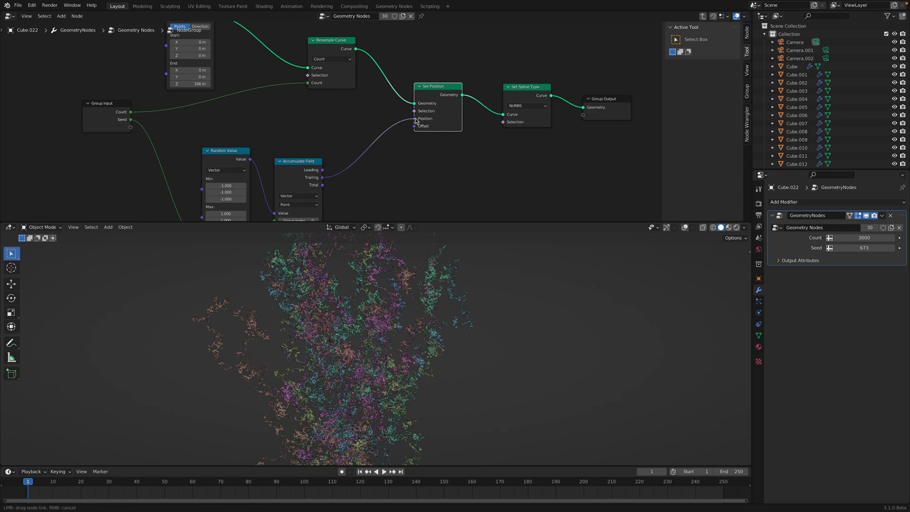
drag(292, 130, 238, 90)
scroll(228, 88, down, 1)
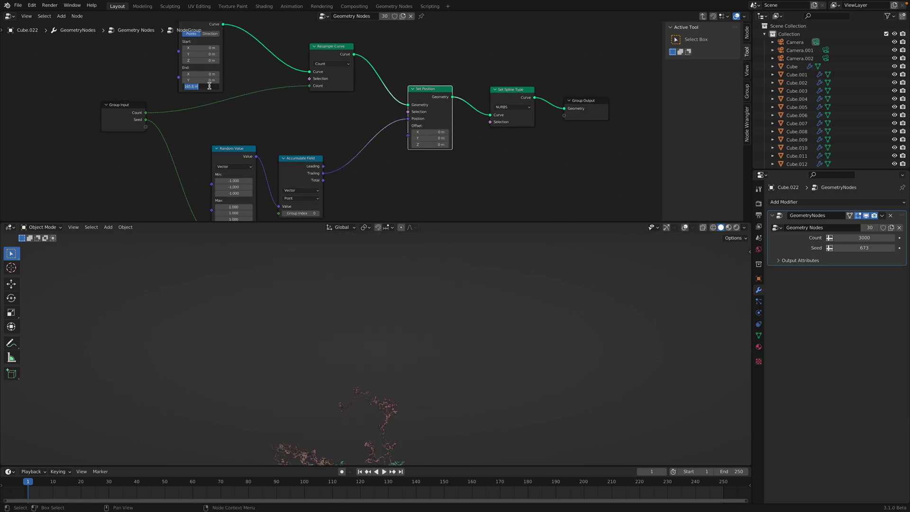
key(Return)
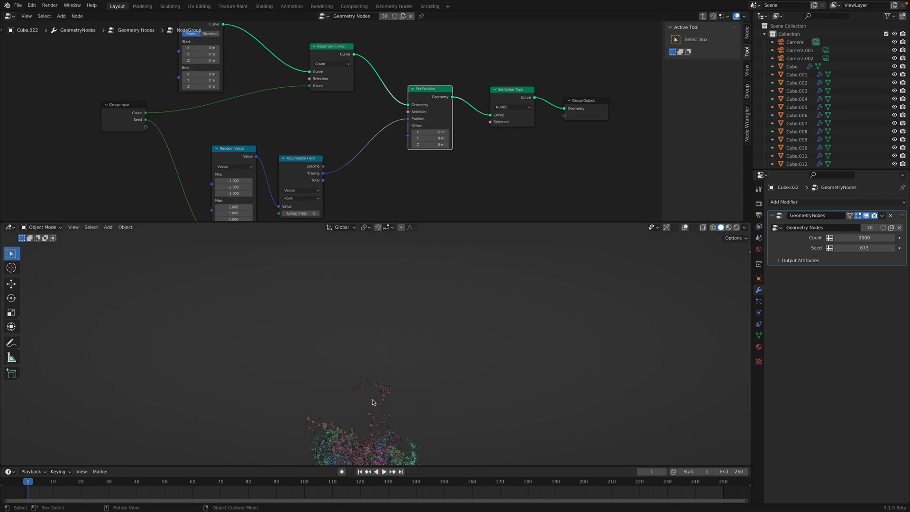
Try different Max values on the NodeGroup's Random Value vector, then restore all three components to 1.
shift+middle_drag(383, 349, 383, 317)
scroll(382, 317, up, 1)
middle_drag(193, 140, 205, 86)
scroll(203, 104, up, 1)
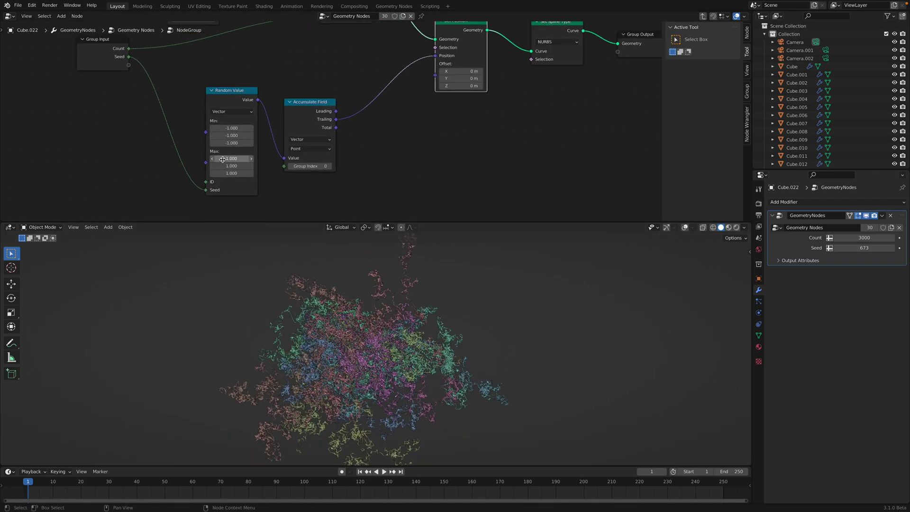
drag(223, 159, 267, 173)
key(Return)
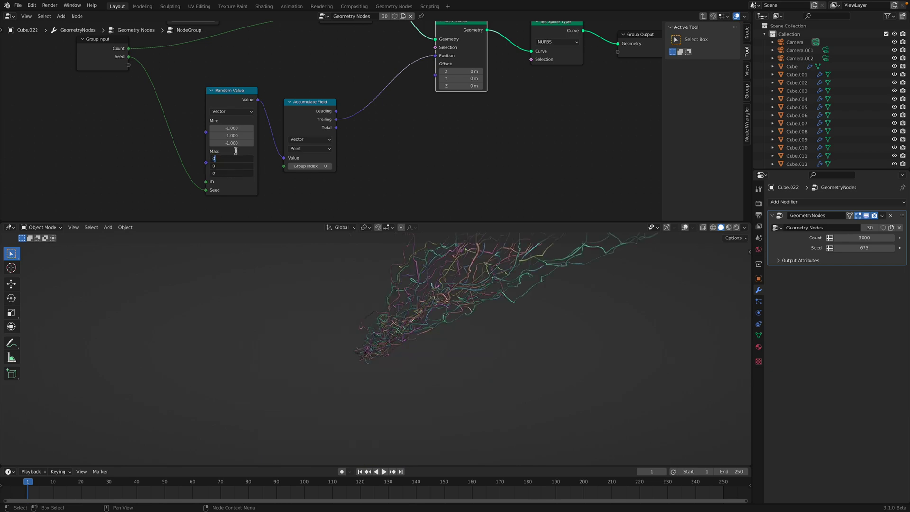
key(Return)
Insert a Vector Math node set to Scale between the Random Value and Accumulate Field nodes.
drag(246, 96, 183, 117)
key(shift+a)
text(svector)
key(Down)
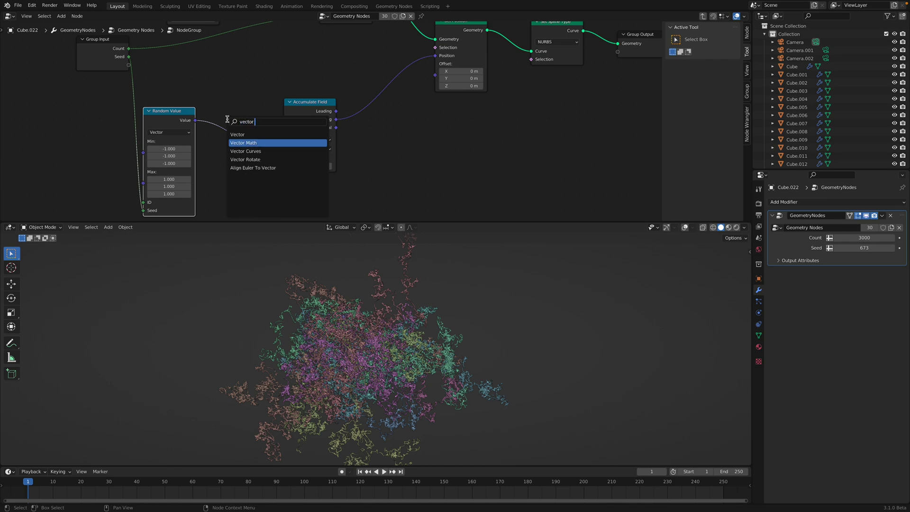
key(Return)
click(241, 148)
click(242, 143)
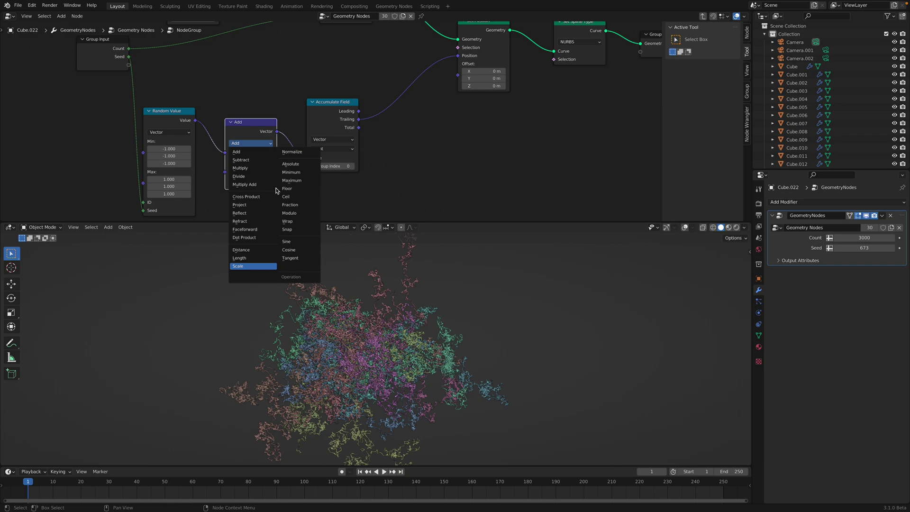
key(Return)
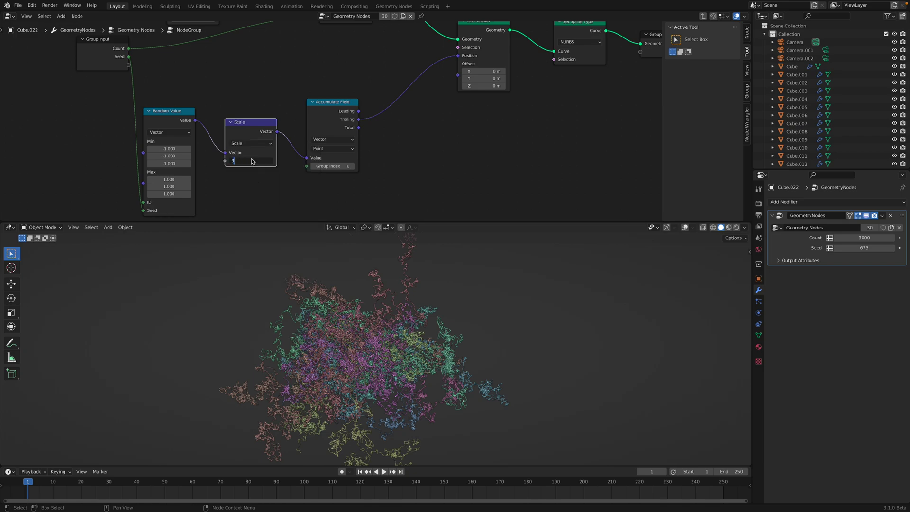
Try factors of 5 and 10 on the vector Scale node and inspect the walks from several angles.
key(Return)
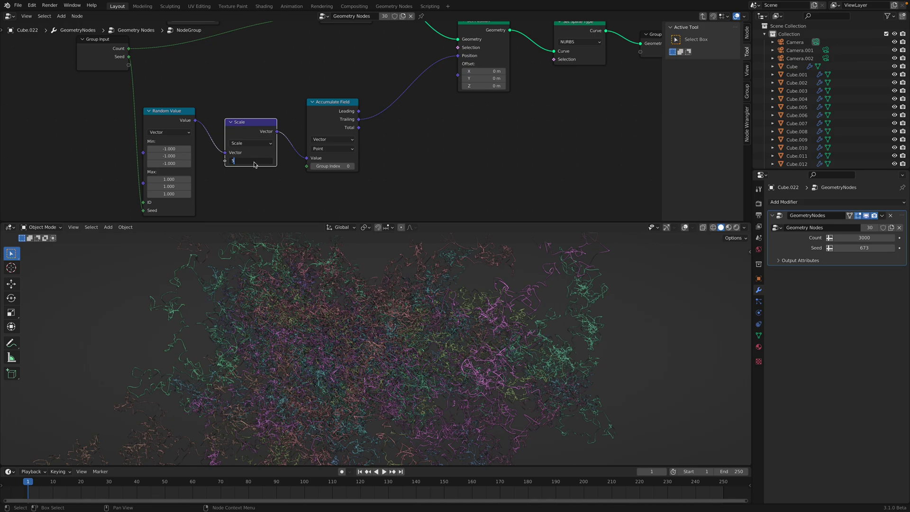
key(Return)
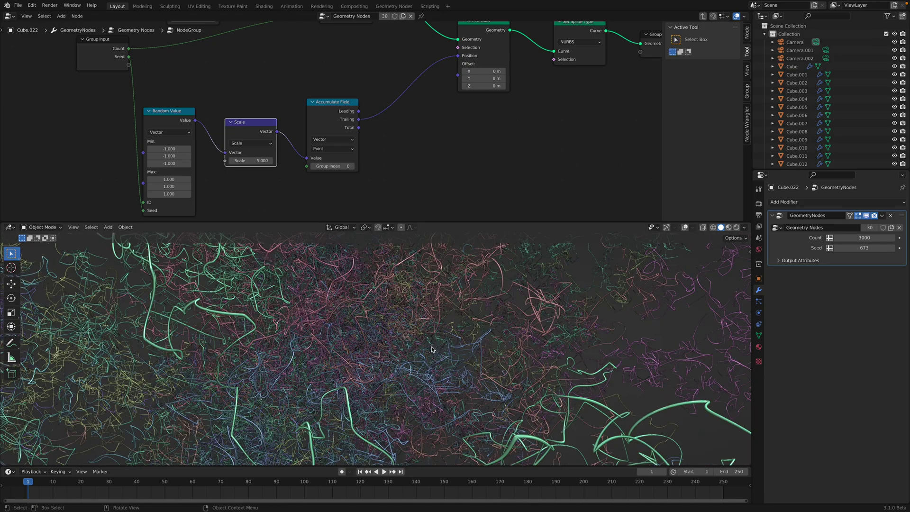
middle_drag(433, 351, 379, 356)
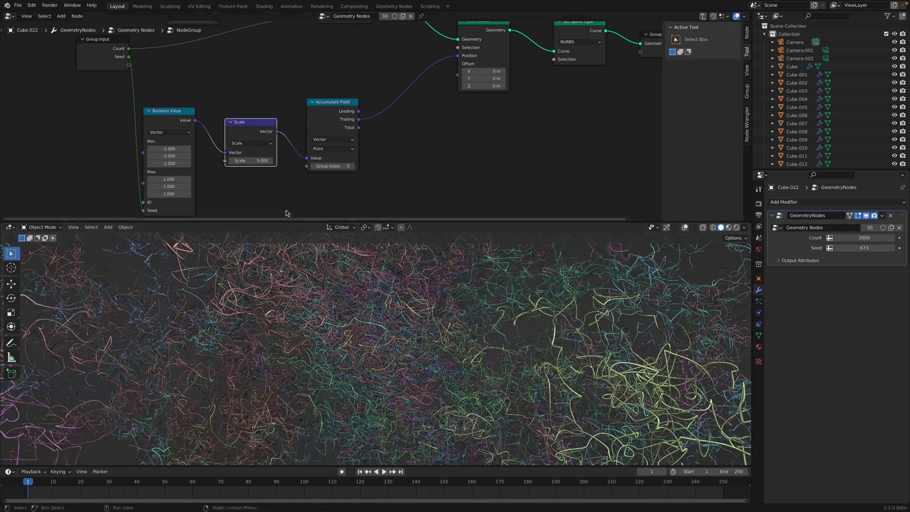
click(258, 161)
text(10)
key(Return)
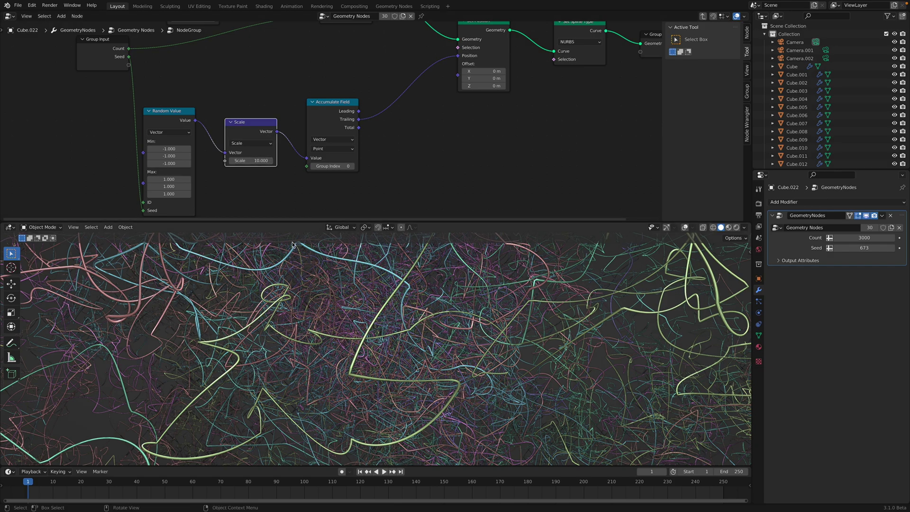
middle_drag(313, 256, 320, 326)
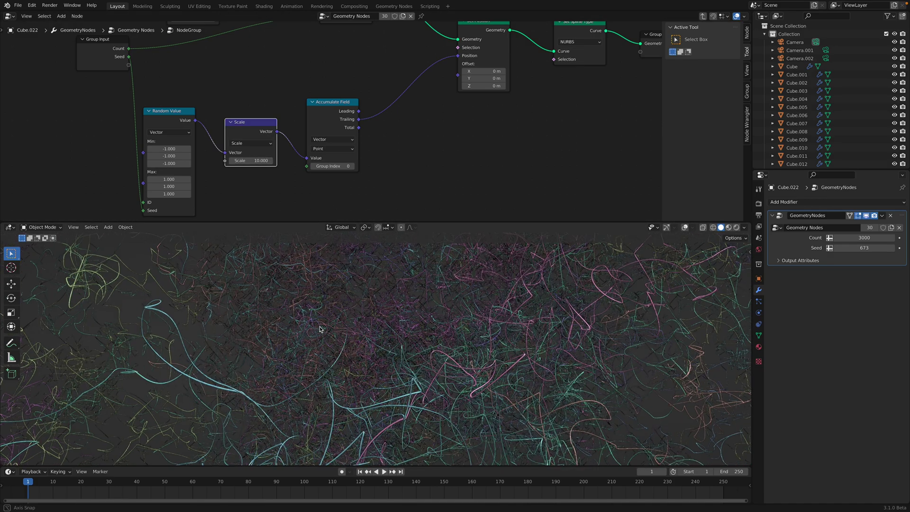
Set the vector Scale node's factor to 3.
click(252, 160)
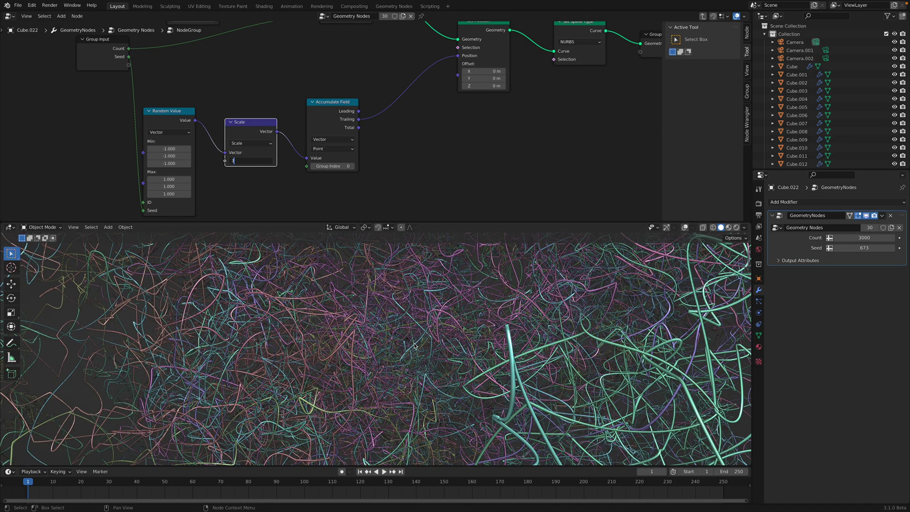
text(3)
key(Return)
Select another of the random walk objects in the viewport and save the file.
click(550, 335)
shift+middle_drag(521, 286, 517, 280)
key(ctrl+s)
Rename the Geometry Nodes tree to BSRandomWalk and save the file.
middle_drag(407, 115, 339, 159)
scroll(335, 126, down, 1)
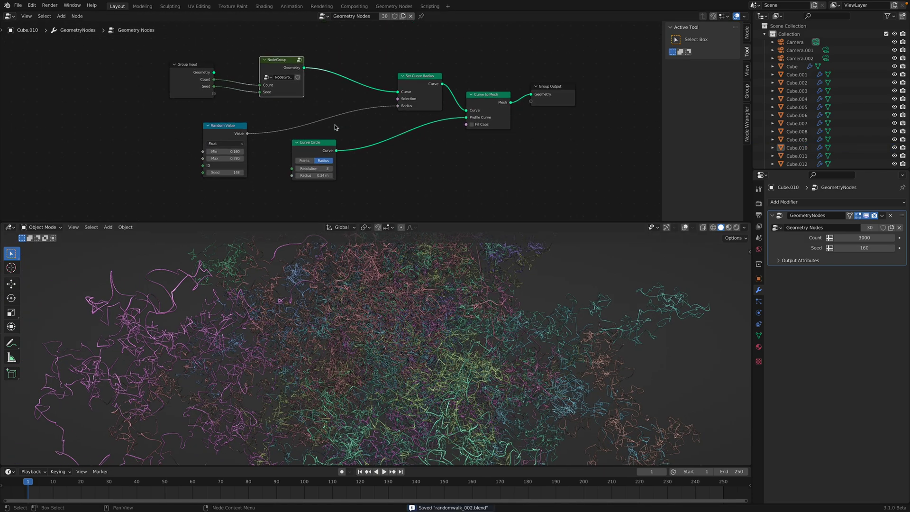
scroll(304, 100, down, 1)
click(371, 16)
text(BSRandomWalk)
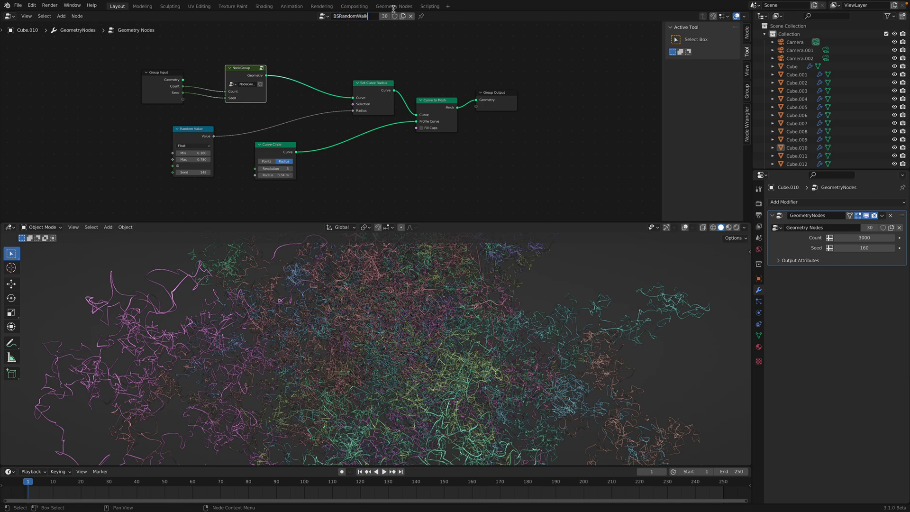
key(Return)
key(ctrl+s)
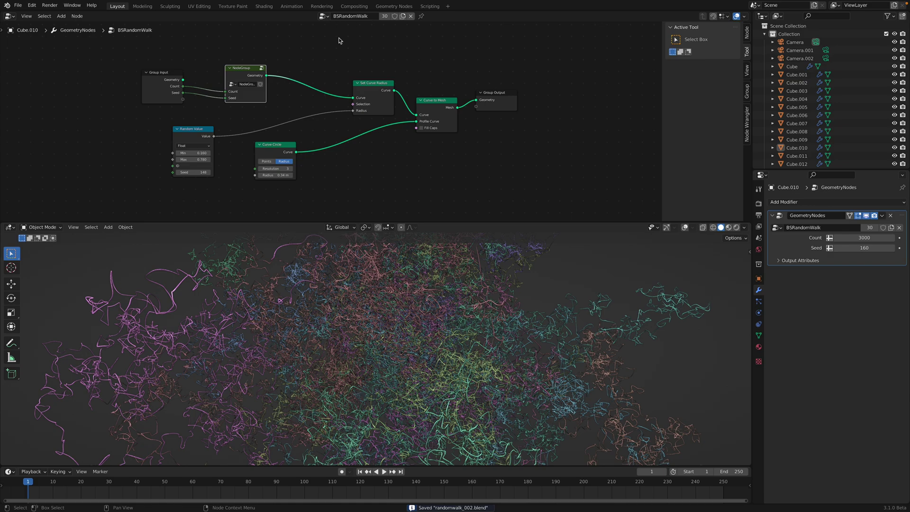
Rearrange the BSRandomWalk tree's nodes into a more spread-out, readable left-to-right layout.
scroll(397, 301, up, 6)
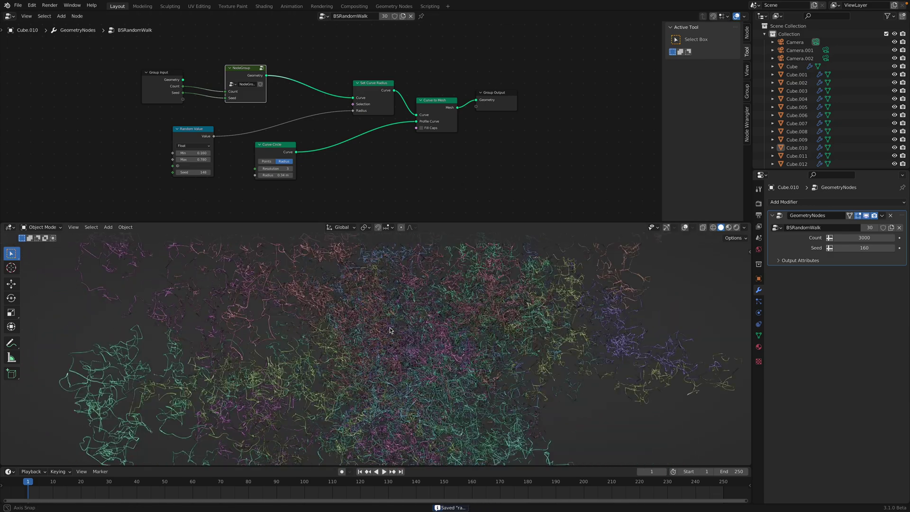
middle_drag(398, 301, 294, 292)
drag(242, 71, 266, 66)
scroll(289, 58, up, 1)
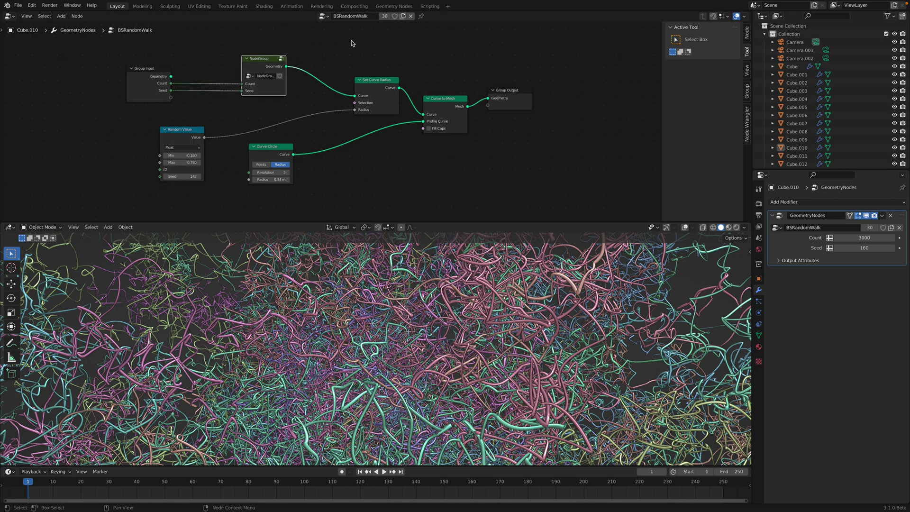
scroll(456, 80, down, 2)
middle_drag(454, 95, 446, 121)
scroll(461, 94, down, 1)
drag(314, 141, 312, 161)
drag(384, 92, 354, 101)
click(451, 106)
drag(450, 106, 420, 124)
drag(496, 105, 495, 136)
drag(226, 138, 238, 138)
Set the Random Value node feeding the curve radius to Seed 190 and Max 1.040, and save the file.
scroll(237, 154, up, 1)
drag(242, 170, 253, 169)
scroll(391, 330, down, 4)
middle_drag(393, 331, 510, 325)
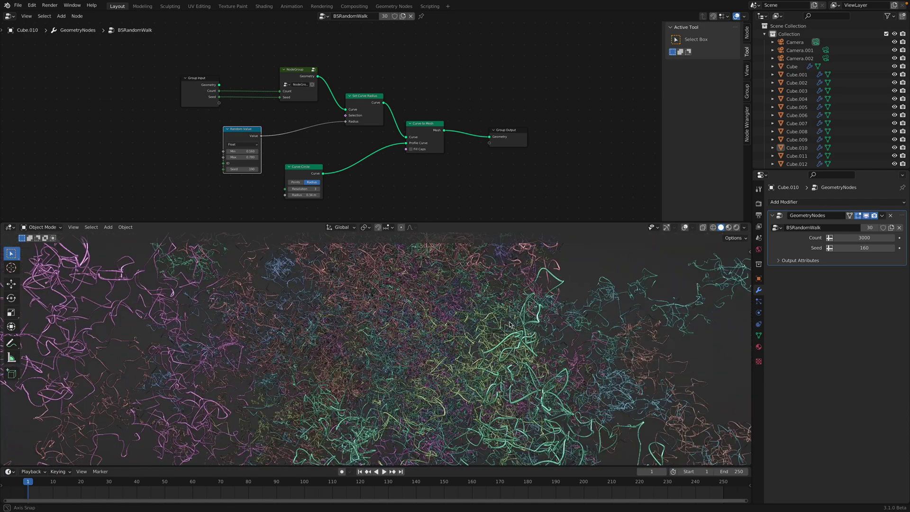
drag(510, 325, 437, 323)
scroll(275, 179, up, 1)
shift+drag(231, 163, 238, 163)
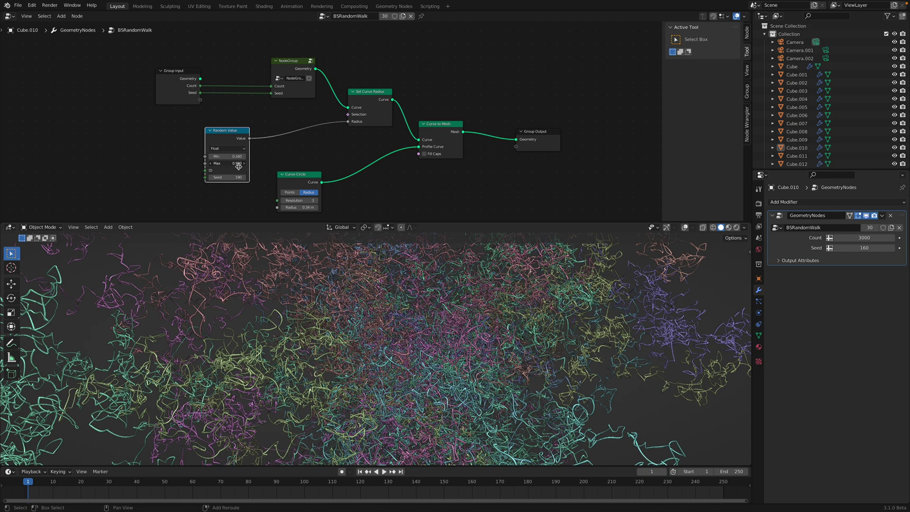
drag(237, 163, 240, 163)
key(ctrl+s)
scroll(517, 328, down, 3)
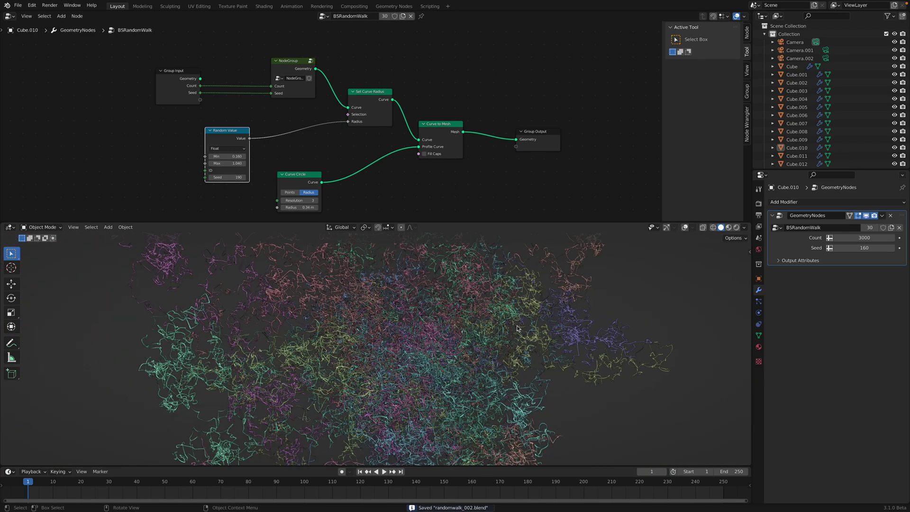